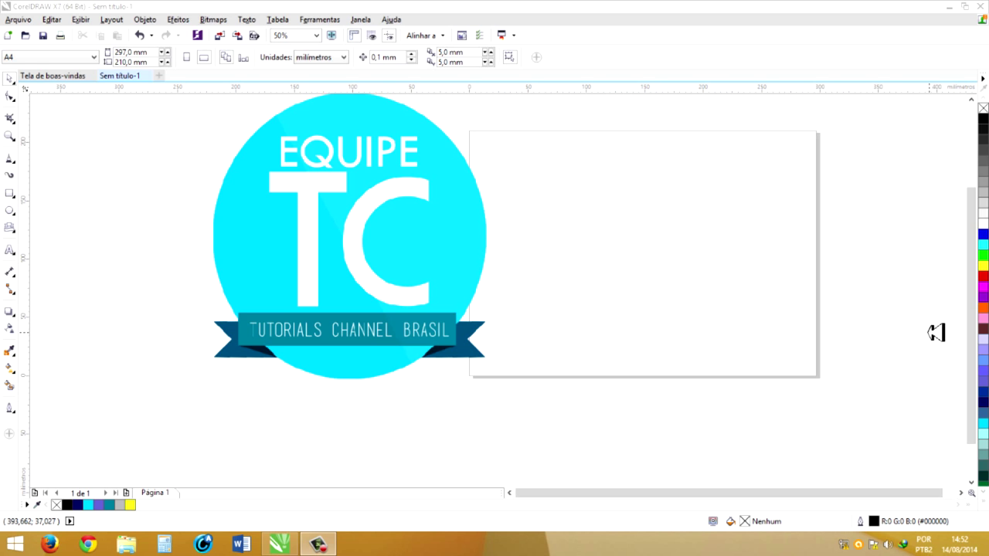
# Drag the Equipe TC logo bitmap off the page toward the lower left
pyautogui.moveTo(481, 239); pyautogui.dragTo(416, 294)
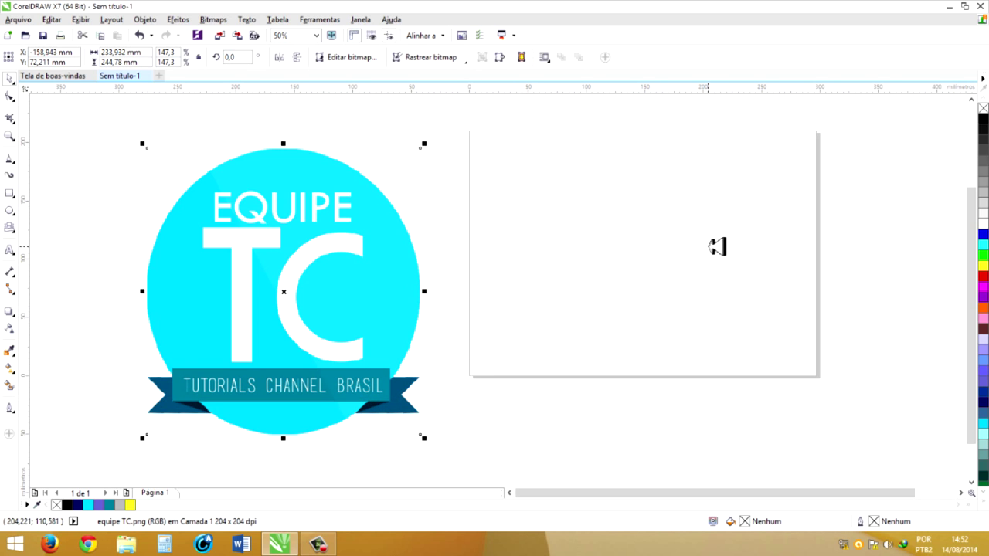
pyautogui.click(717, 248)
pyautogui.moveTo(394, 325); pyautogui.dragTo(400, 269)
pyautogui.click(454, 356)
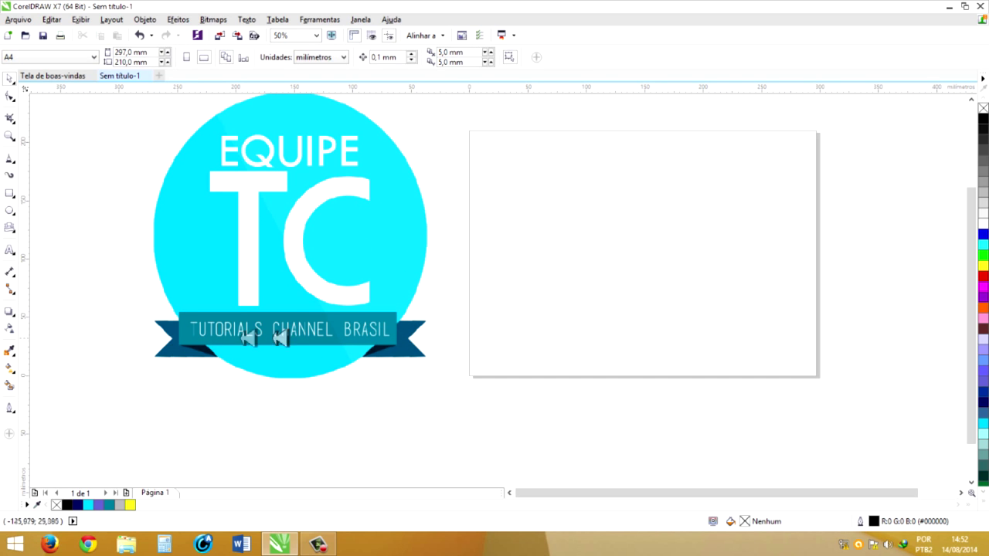
pyautogui.moveTo(401, 307); pyautogui.dragTo(402, 342)
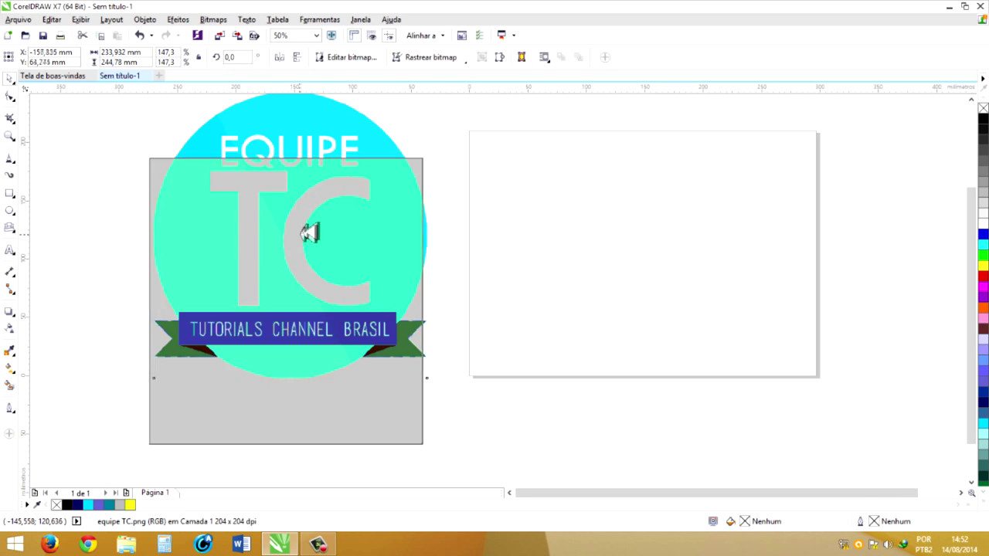
pyautogui.click(514, 203)
pyautogui.moveTo(338, 335); pyautogui.dragTo(251, 285)
pyautogui.click(459, 301)
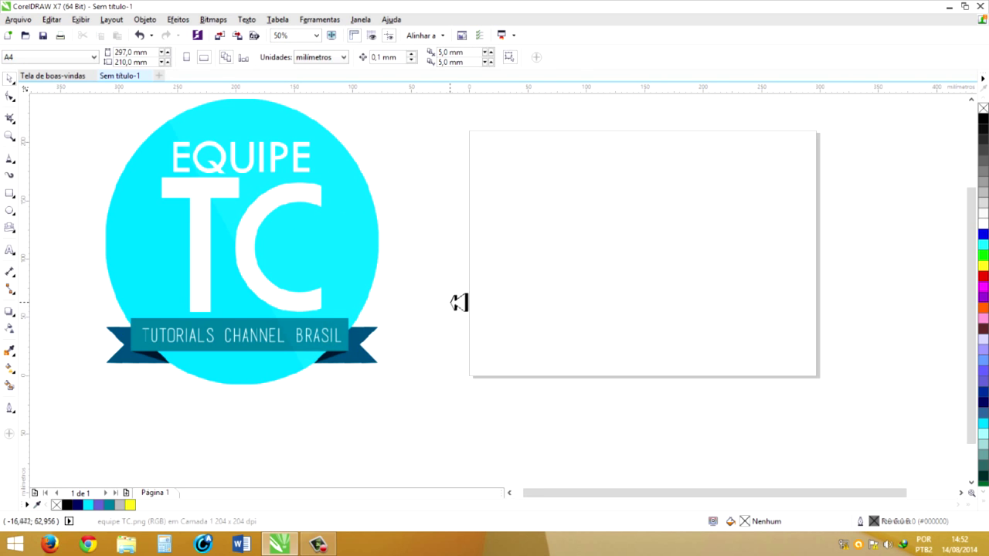
pyautogui.click(348, 360)
pyautogui.click(474, 333)
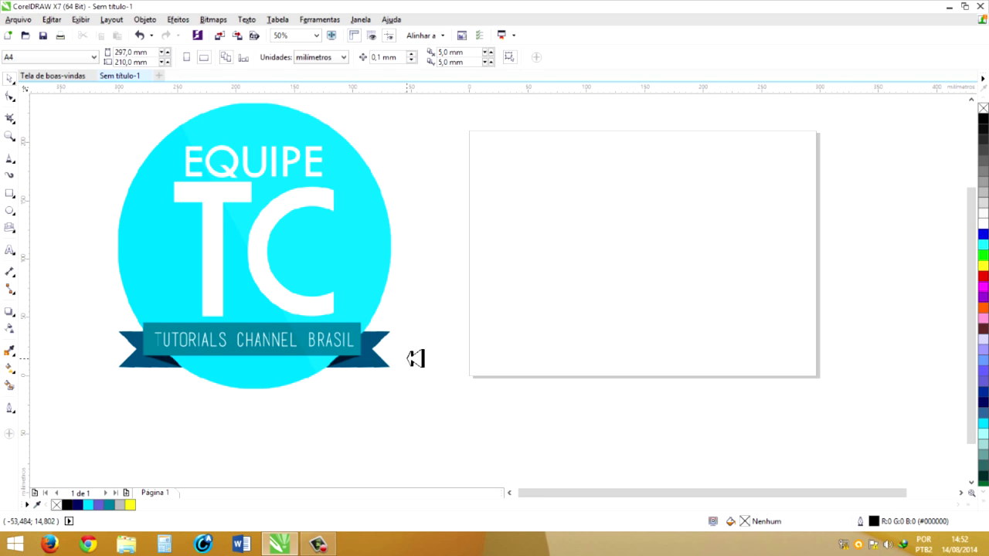
pyautogui.moveTo(377, 349); pyautogui.dragTo(383, 364)
# Fine-tune the logo's position so it sits up and left of the empty page
pyautogui.click(512, 308)
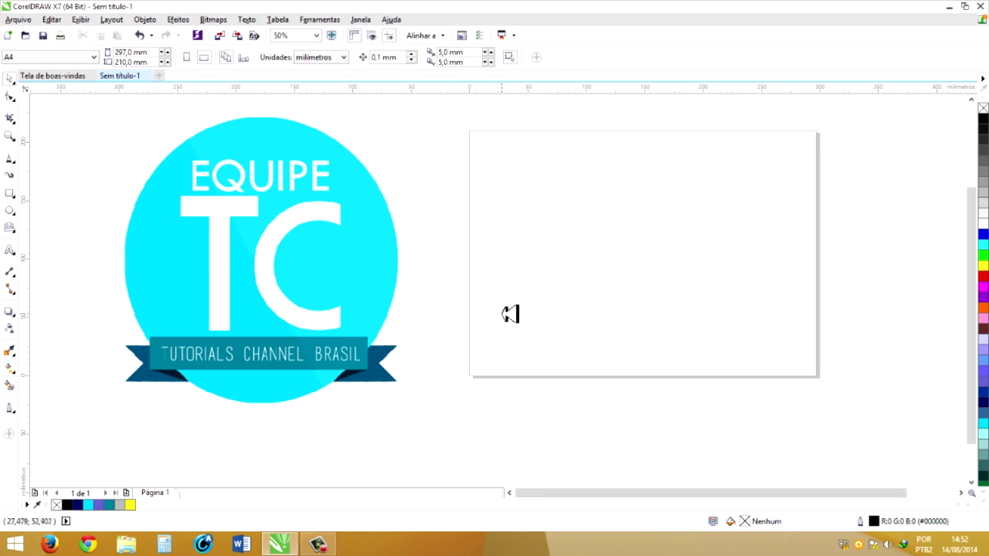
pyautogui.click(398, 324)
pyautogui.moveTo(364, 309); pyautogui.dragTo(333, 308)
pyautogui.click(382, 294)
pyautogui.click(338, 281)
pyautogui.click(411, 364)
pyautogui.moveTo(367, 371)
pyautogui.mouseDown()
pyautogui.moveTo(387, 345)
pyautogui.moveTo(360, 303)
pyautogui.mouseUp()
pyautogui.click(485, 308)
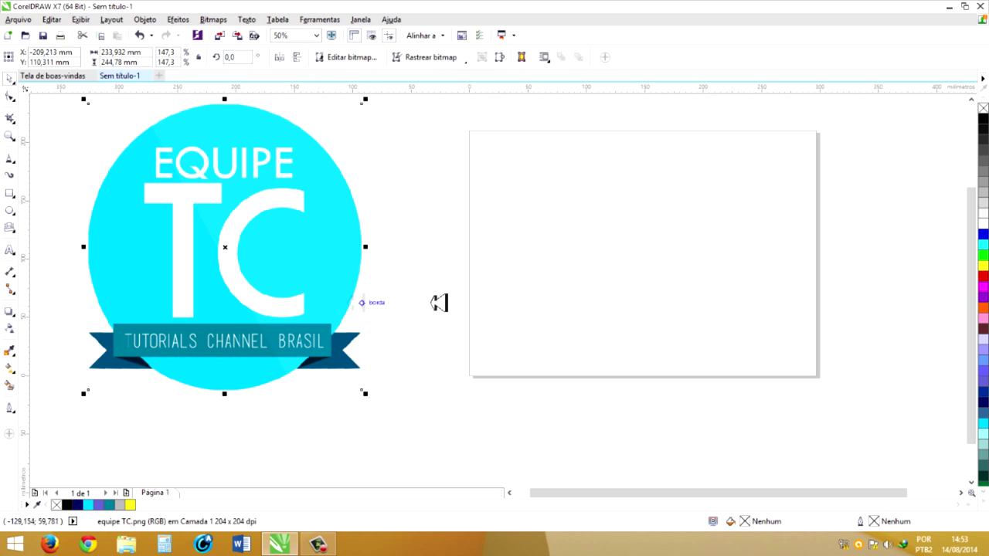
pyautogui.click(441, 302)
pyautogui.click(10, 211)
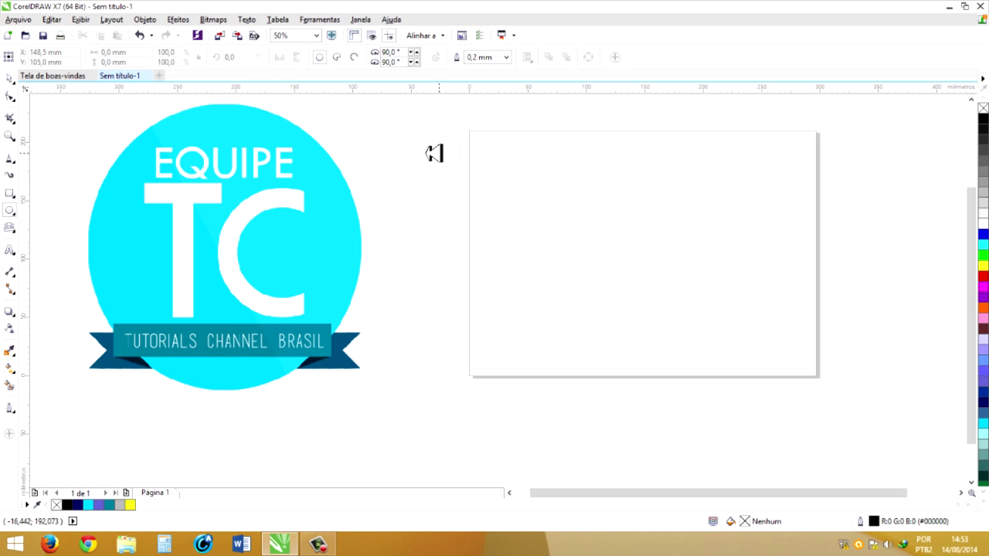
# Draw a 180.446 mm circle on the page, fill it Sky Blue and remove its outline
pyautogui.moveTo(460, 139); pyautogui.dragTo(669, 351)
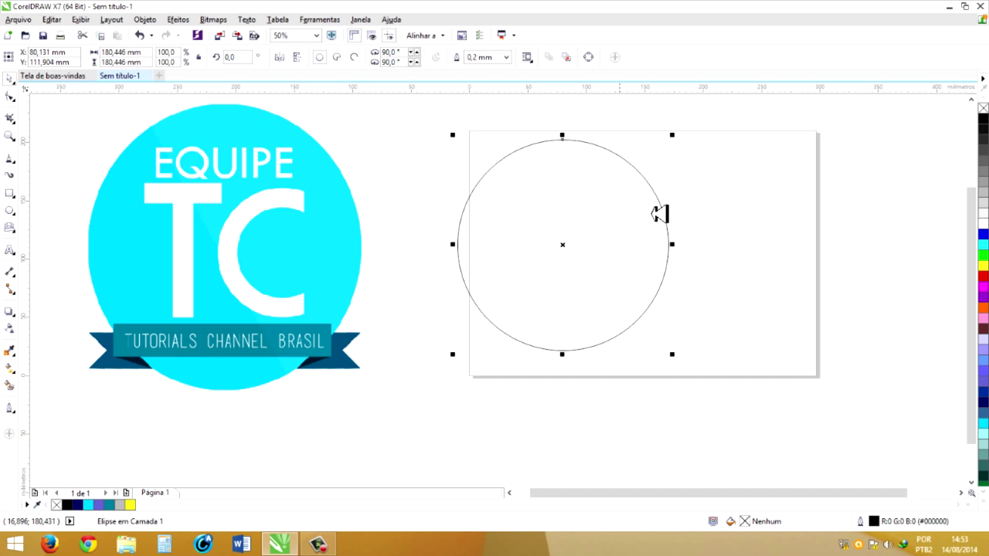
pyautogui.moveTo(632, 223); pyautogui.dragTo(609, 212)
pyautogui.click(294, 263)
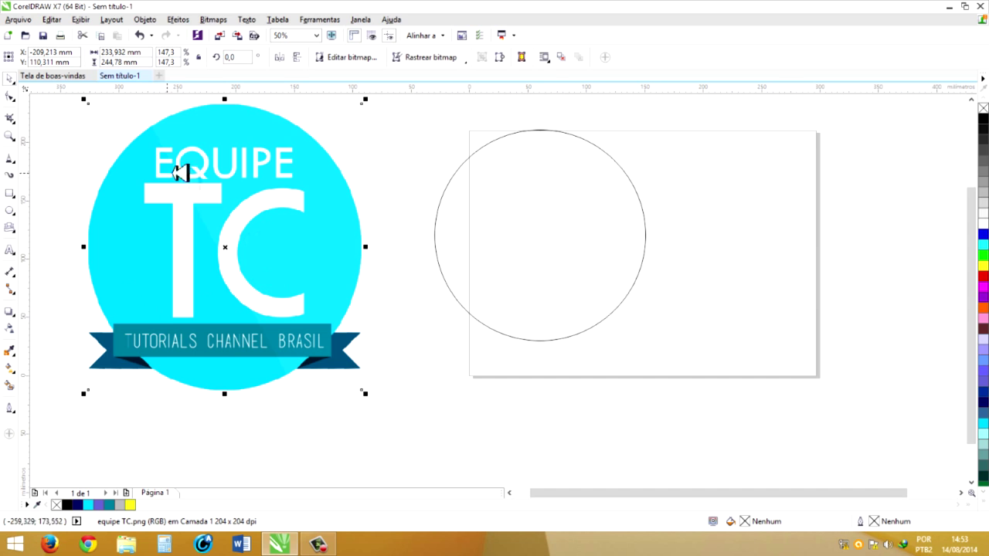
pyautogui.press('Tab')
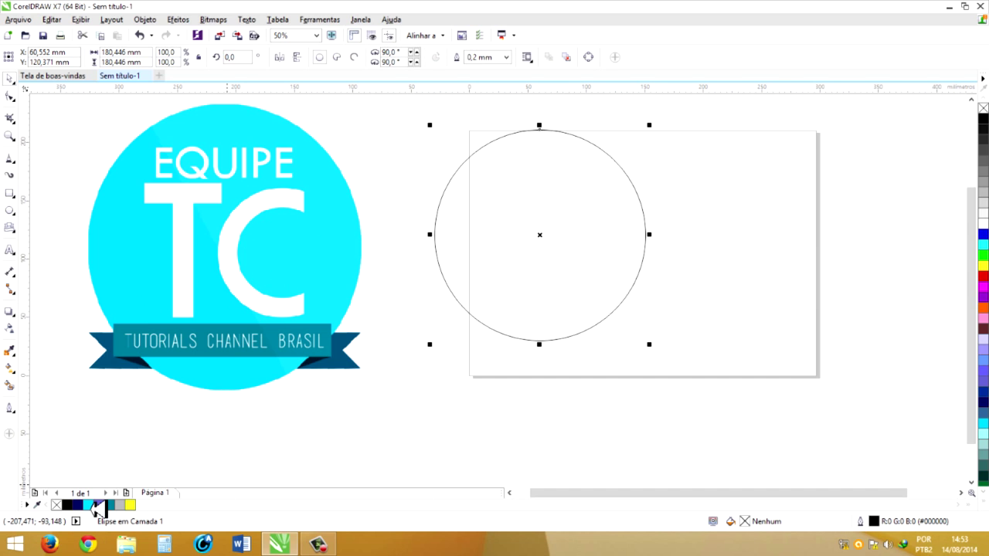
pyautogui.click(90, 505)
pyautogui.rightClick(983, 107)
pyautogui.moveTo(524, 220); pyautogui.dragTo(537, 233)
pyautogui.click(576, 139)
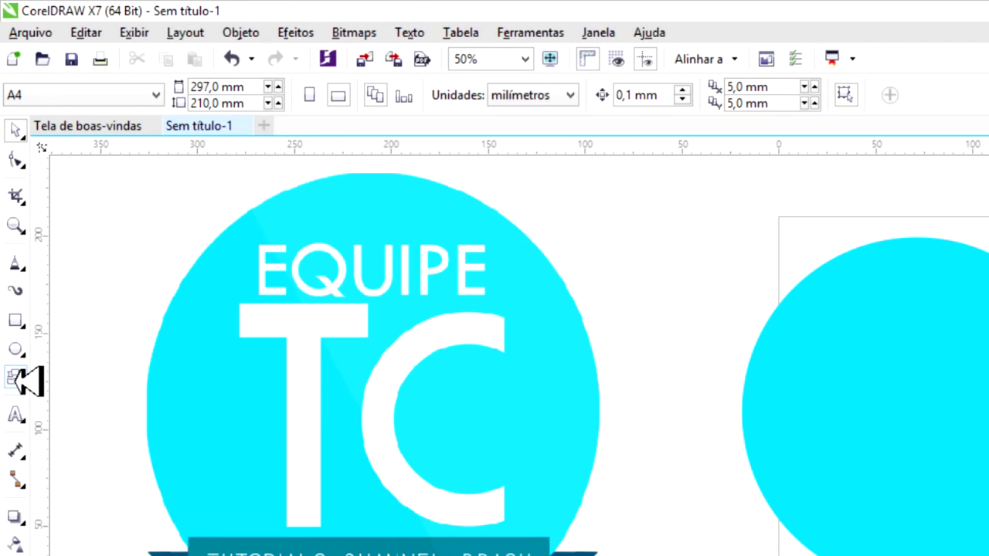
# Draw a ribbon-style banner shape from the Banner Shapes presets across the circle
pyautogui.click(12, 229)
pyautogui.click(54, 378)
pyautogui.click(17, 376)
pyautogui.click(81, 376)
pyautogui.click(19, 375)
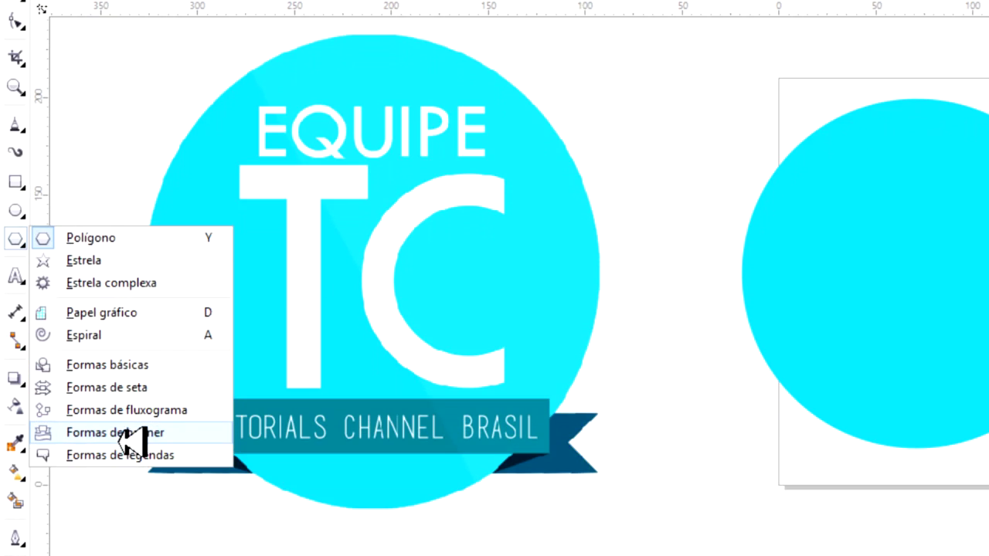
pyautogui.click(124, 472)
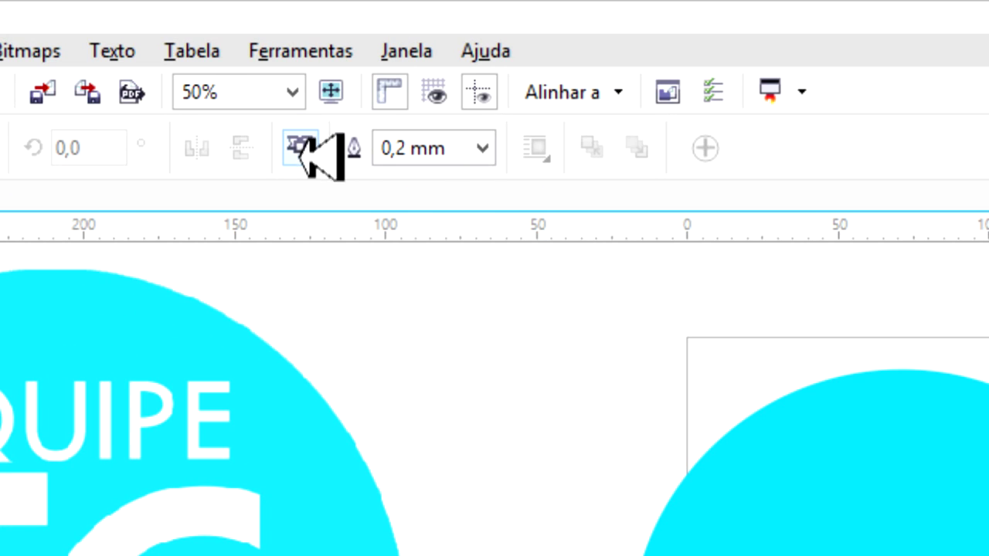
pyautogui.click(311, 148)
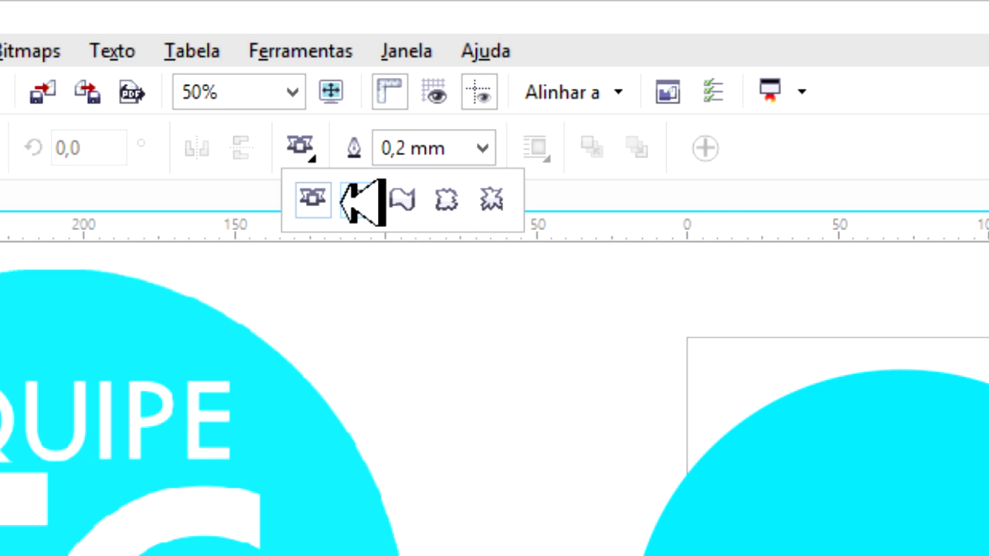
pyautogui.click(343, 201)
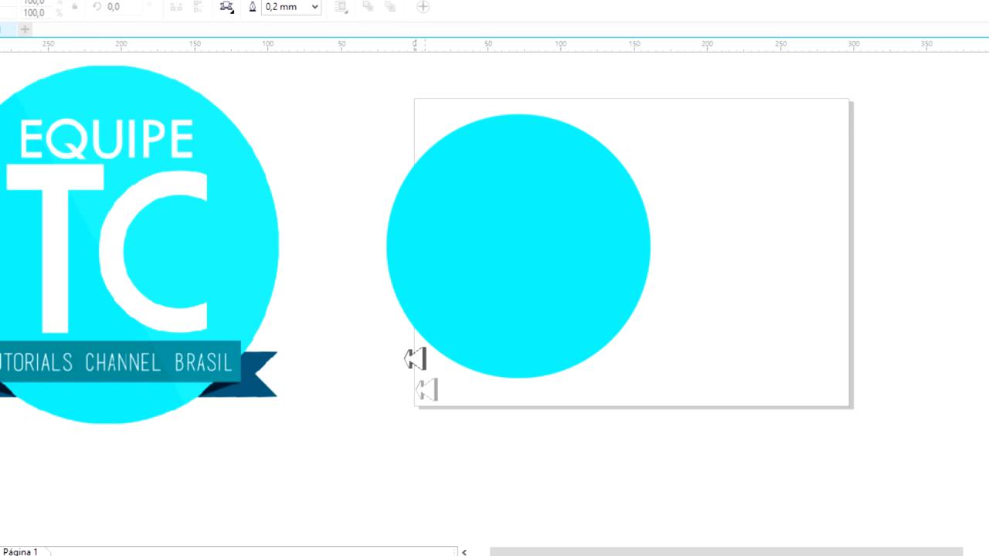
pyautogui.moveTo(373, 324)
pyautogui.mouseDown()
pyautogui.moveTo(499, 317)
pyautogui.moveTo(696, 241)
pyautogui.mouseUp()
# Stretch the circle into a taller oval and move the banner down
pyautogui.click(576, 228)
pyautogui.moveTo(528, 378)
pyautogui.mouseDown()
pyautogui.moveTo(528, 433)
pyautogui.moveTo(534, 379)
pyautogui.mouseUp()
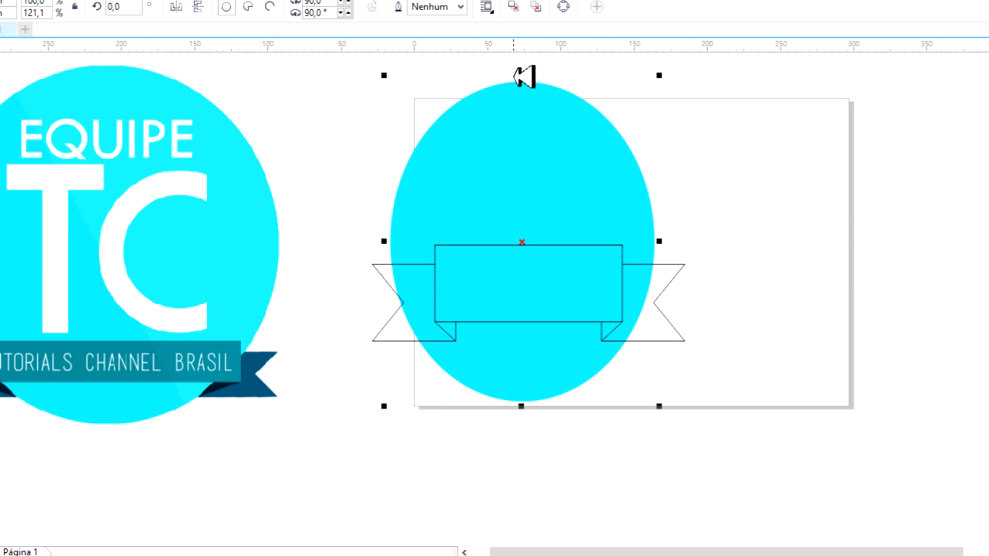
pyautogui.moveTo(522, 75); pyautogui.dragTo(522, 95)
pyautogui.click(648, 360)
pyautogui.moveTo(662, 331)
pyautogui.mouseDown()
pyautogui.moveTo(624, 369)
pyautogui.moveTo(658, 360)
pyautogui.mouseUp()
# Undo the accidental ellipse move, shift the banner right, and convert it to curves
pyautogui.hotkey('ctrl', 'z')
pyautogui.click(456, 446)
pyautogui.scroll(2, 634, 347)
pyautogui.moveTo(615, 396); pyautogui.dragTo(684, 404)
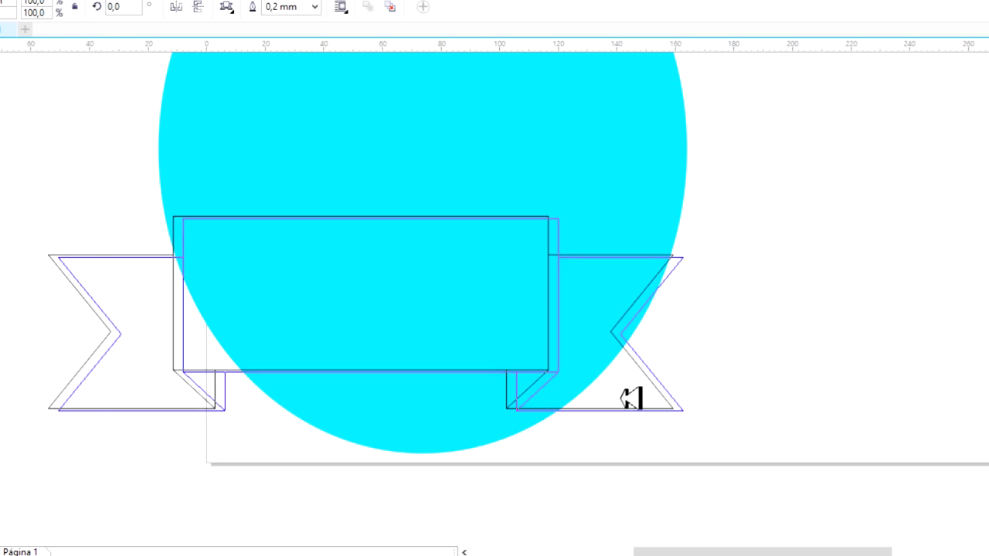
pyautogui.rightClick(464, 357)
pyautogui.click(502, 6)
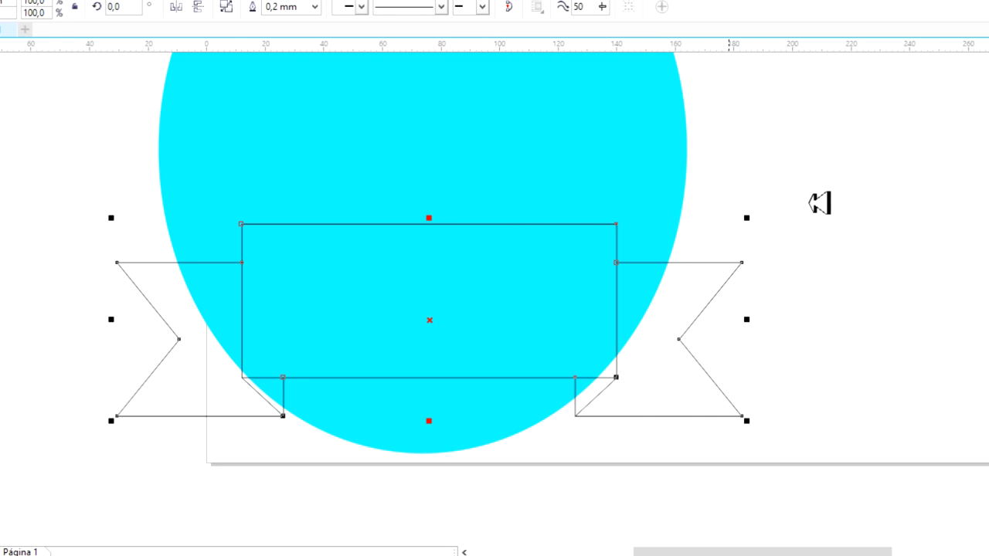
# Reshape the banner's left end node and snap the right fold node to the rectangle corner
pyautogui.press('F10')
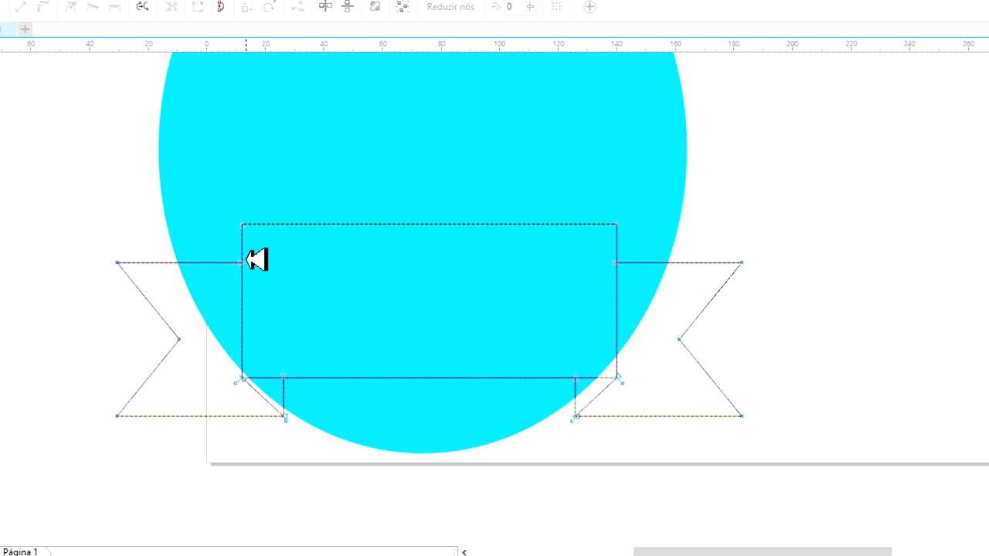
pyautogui.click(203, 266)
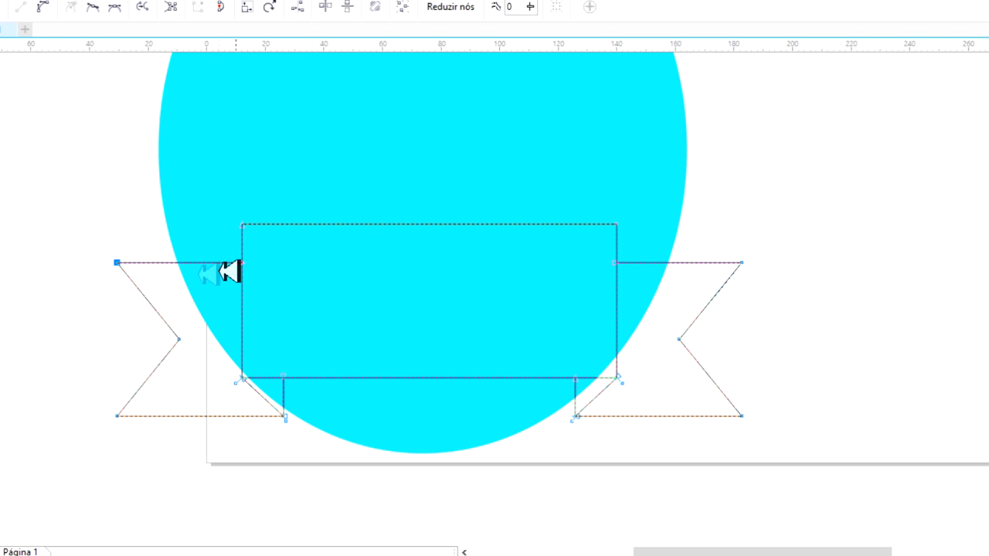
pyautogui.moveTo(239, 263); pyautogui.dragTo(176, 263)
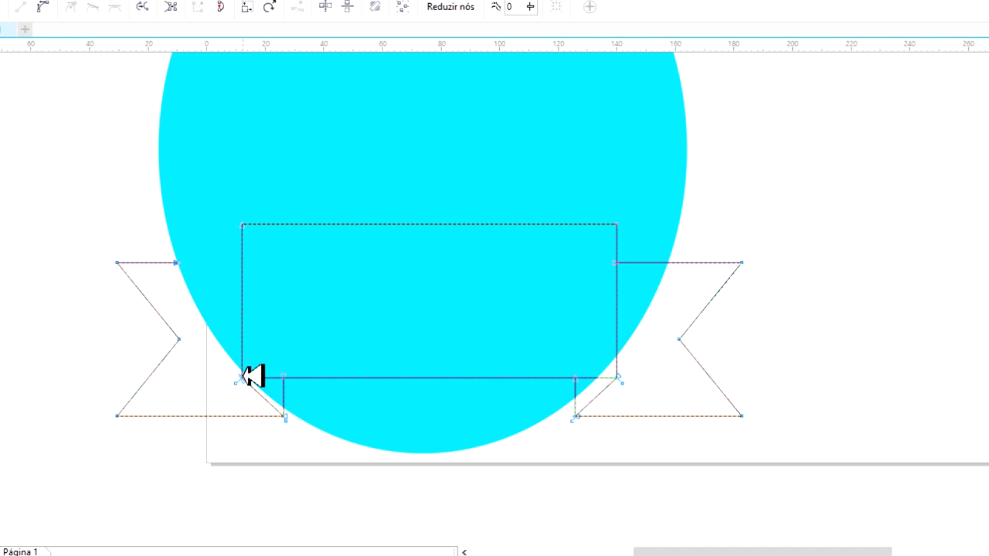
pyautogui.moveTo(245, 378)
pyautogui.mouseDown()
pyautogui.moveTo(285, 380)
pyautogui.moveTo(274, 381)
pyautogui.mouseUp()
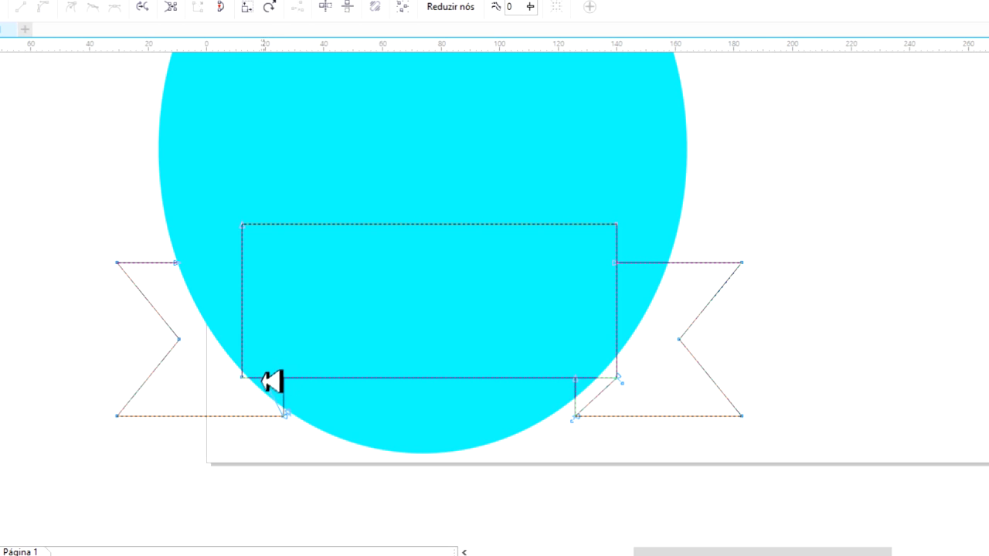
pyautogui.click(583, 379)
pyautogui.moveTo(576, 378); pyautogui.dragTo(623, 375)
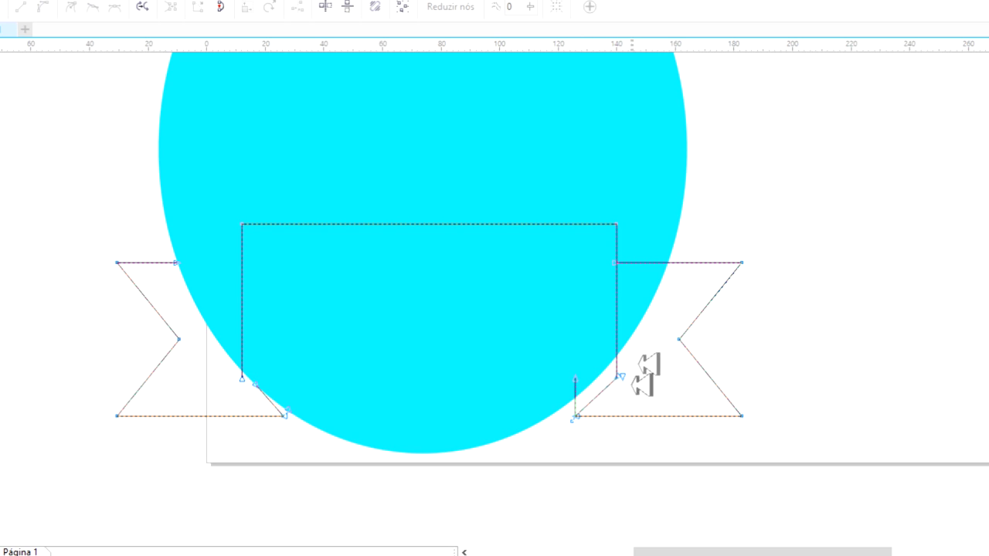
pyautogui.hotkey('ctrl', 'z')
pyautogui.moveTo(581, 385)
pyautogui.mouseDown()
pyautogui.moveTo(614, 379)
pyautogui.moveTo(601, 381)
pyautogui.mouseUp()
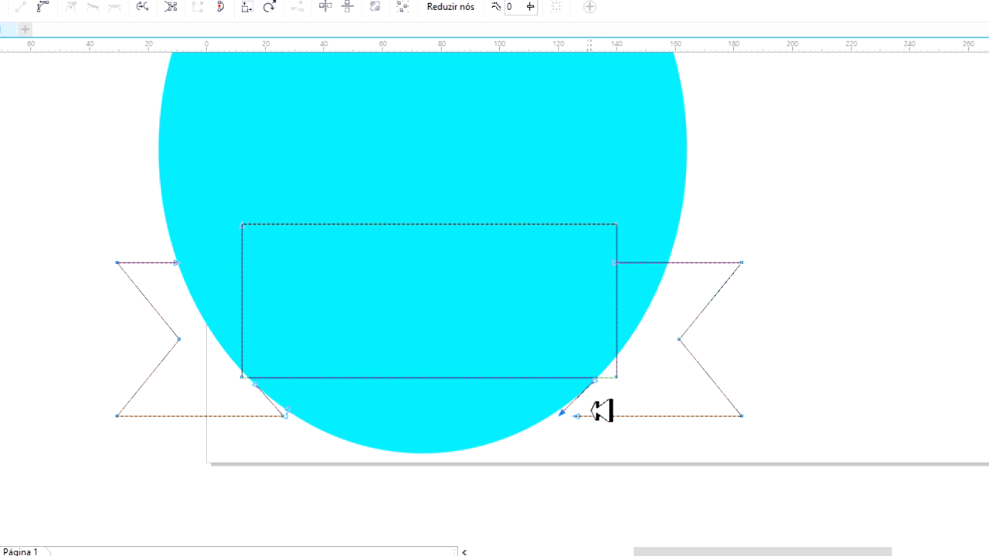
# Delete the right fold segment and move the right end node outward
pyautogui.press('Delete')
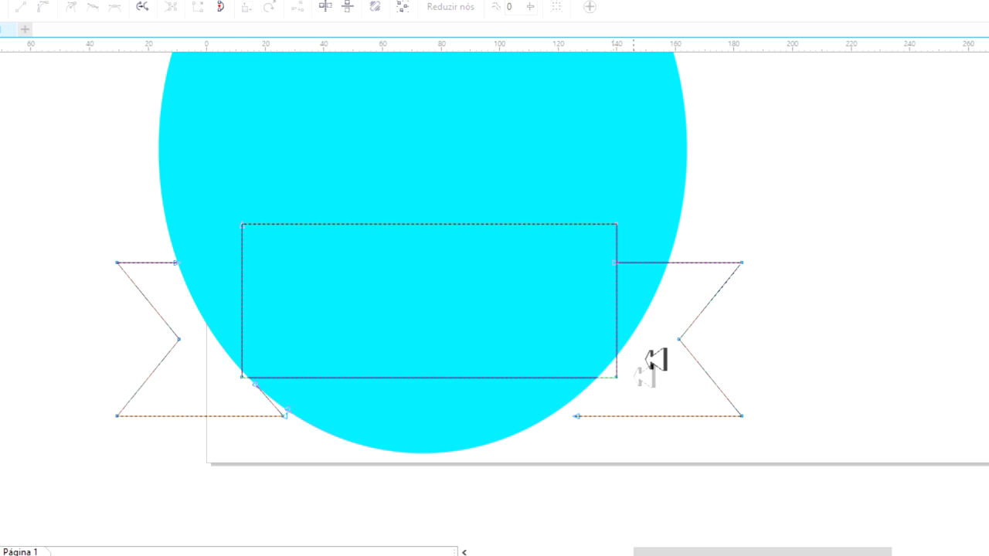
pyautogui.moveTo(618, 265); pyautogui.dragTo(644, 264)
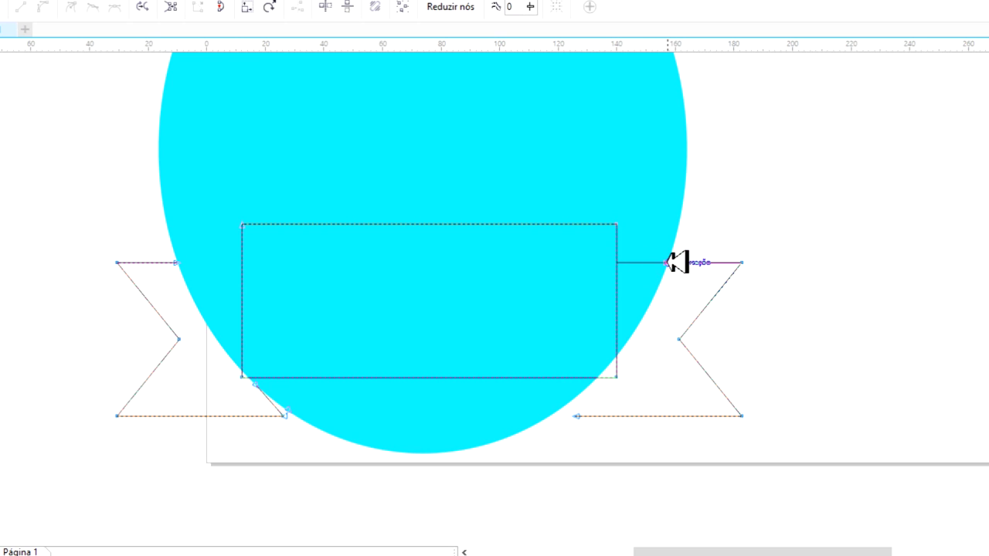
pyautogui.moveTo(581, 415)
pyautogui.mouseDown()
pyautogui.moveTo(595, 410)
pyautogui.moveTo(576, 400)
pyautogui.mouseUp()
pyautogui.hotkey('ctrl', 'z')
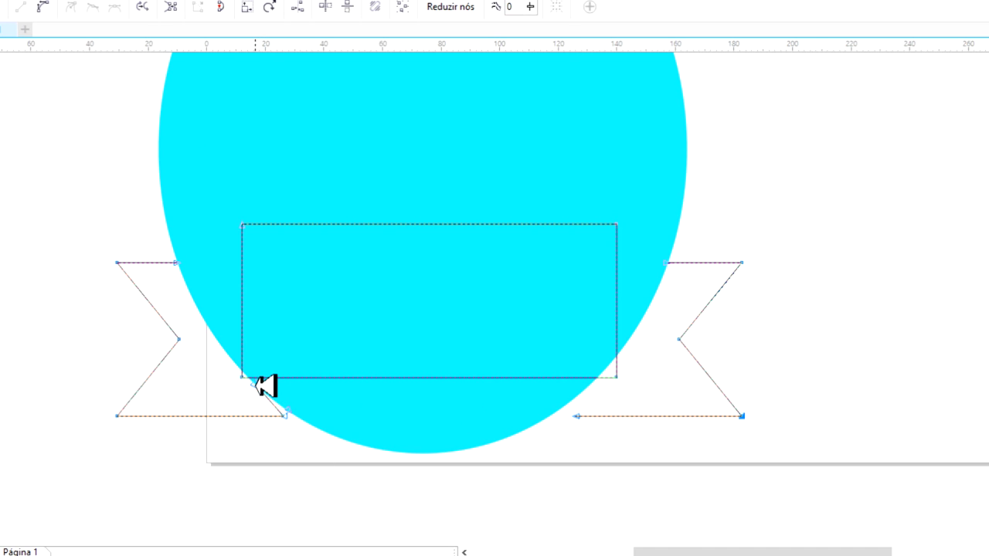
pyautogui.click(191, 400)
pyautogui.press('space')
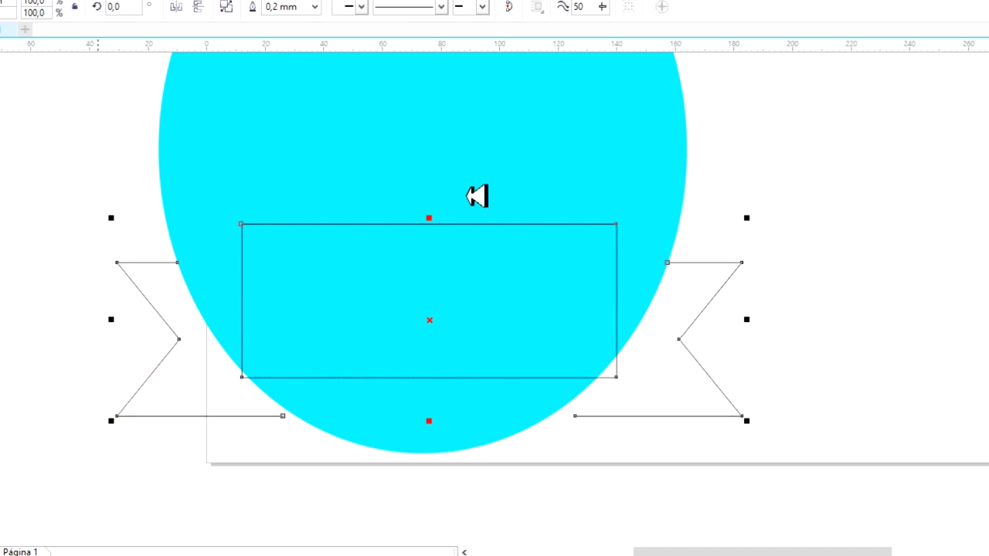
pyautogui.click(701, 321)
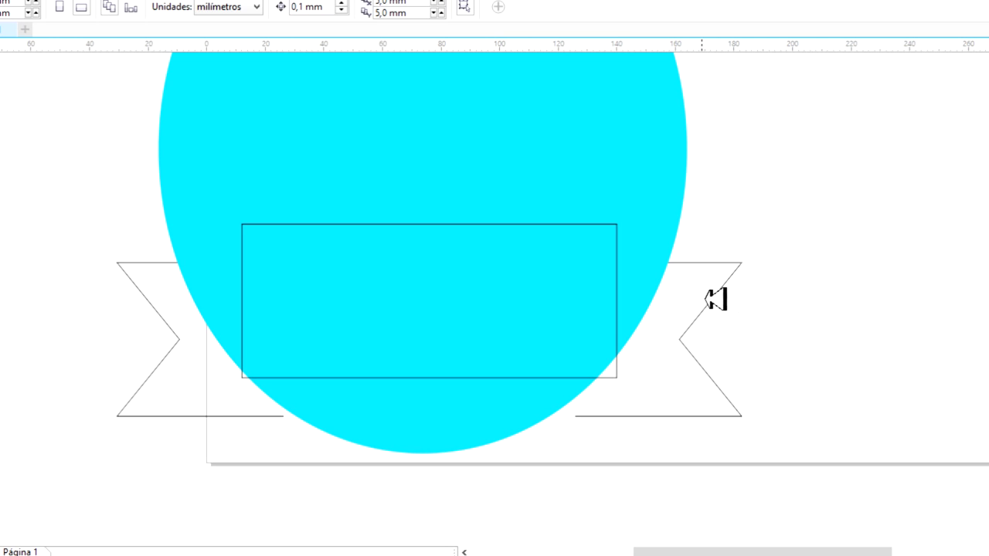
# Move the banner's center rectangle slightly to the left
pyautogui.press('space')
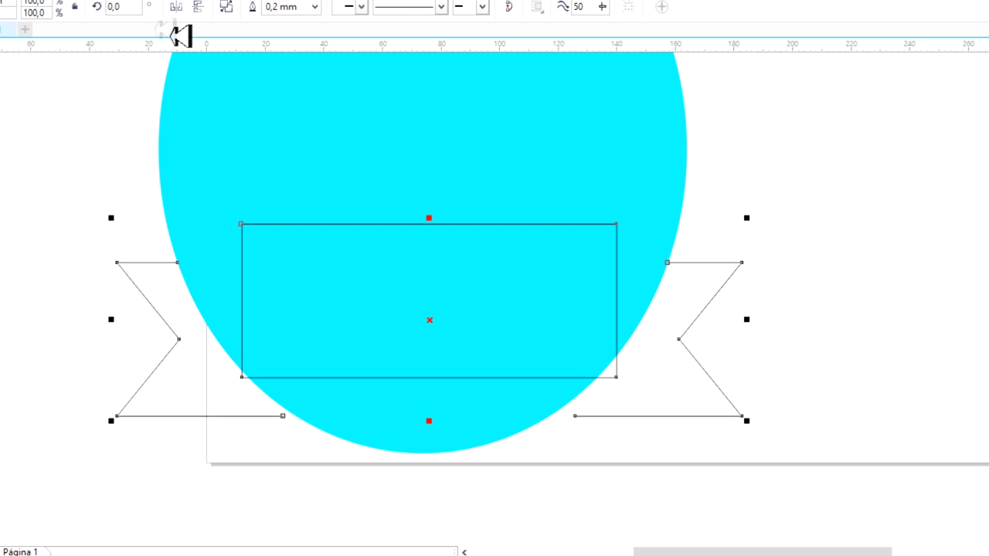
pyautogui.click(618, 393)
pyautogui.click(600, 375)
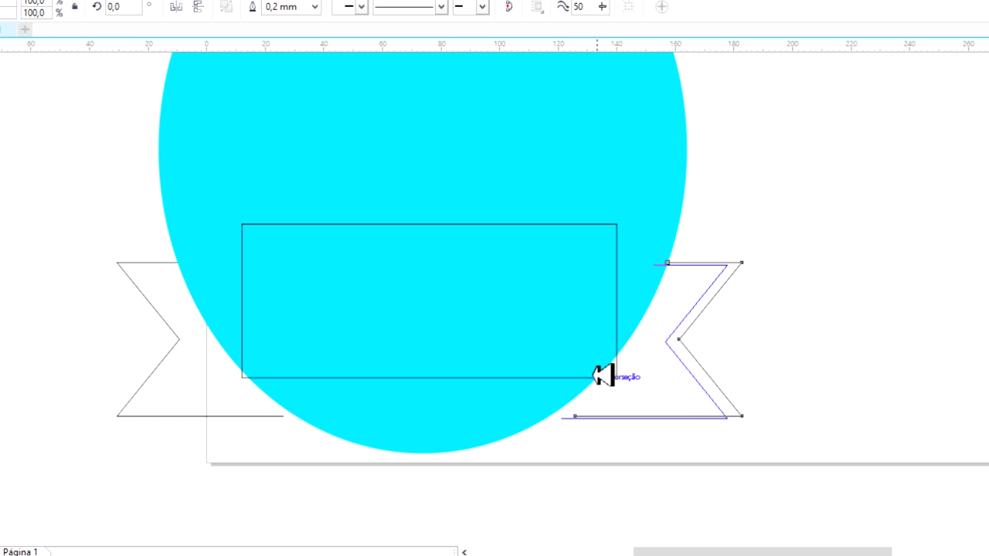
pyautogui.press('Escape')
pyautogui.moveTo(534, 278); pyautogui.dragTo(500, 289)
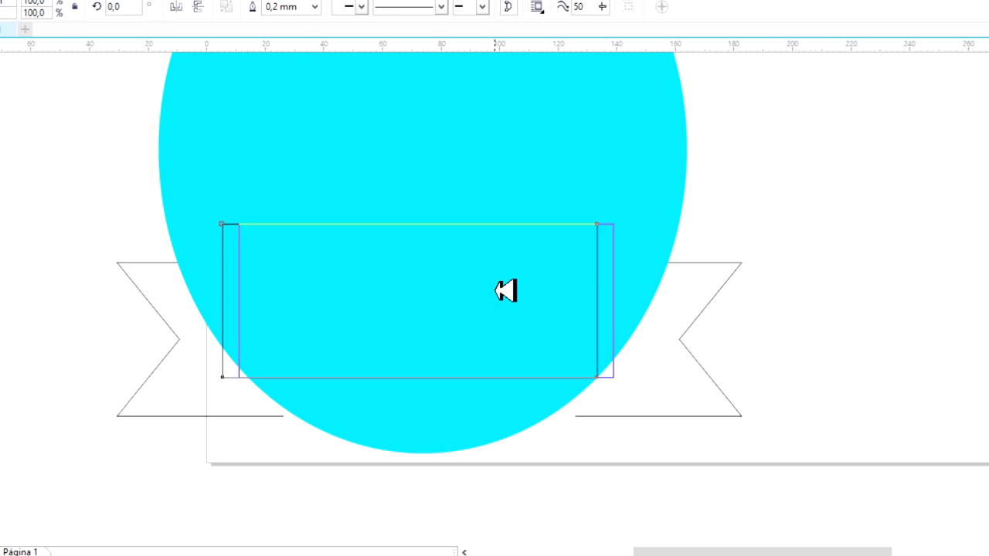
# Drag each ribbon end's inner top node down to create diagonal edges under the circle
pyautogui.click(727, 397)
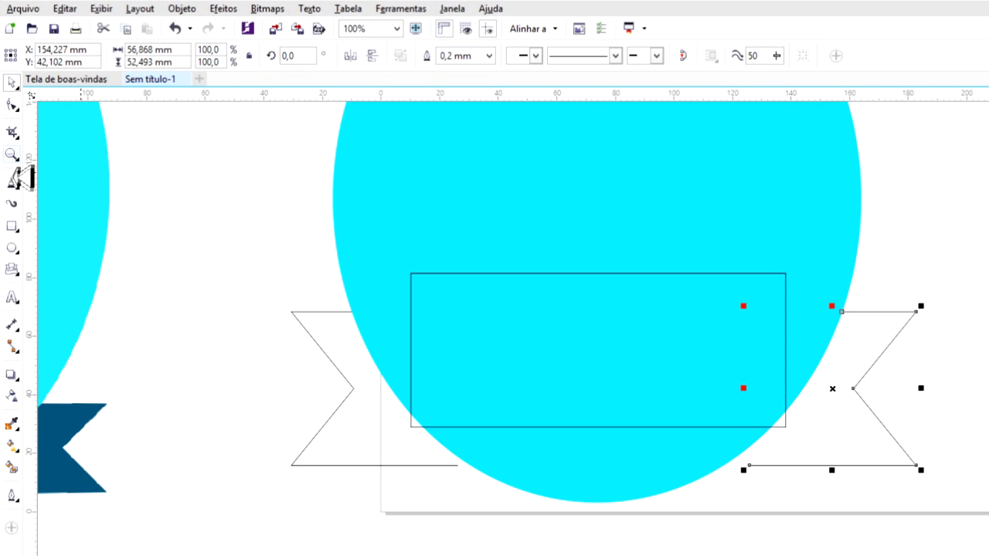
pyautogui.click(17, 178)
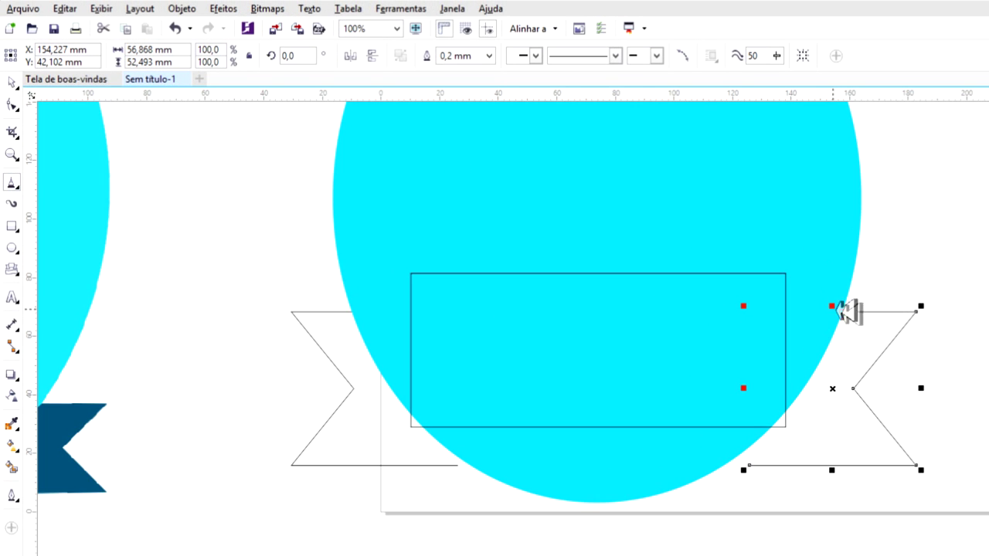
pyautogui.moveTo(841, 312); pyautogui.dragTo(750, 466)
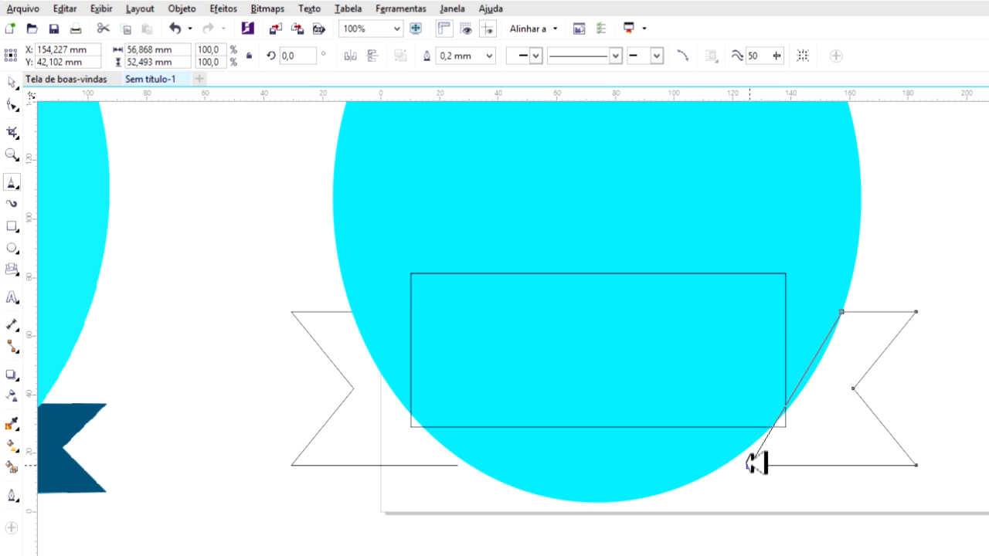
pyautogui.click(11, 82)
pyautogui.click(350, 374)
pyautogui.click(14, 176)
pyautogui.moveTo(352, 312); pyautogui.dragTo(458, 464)
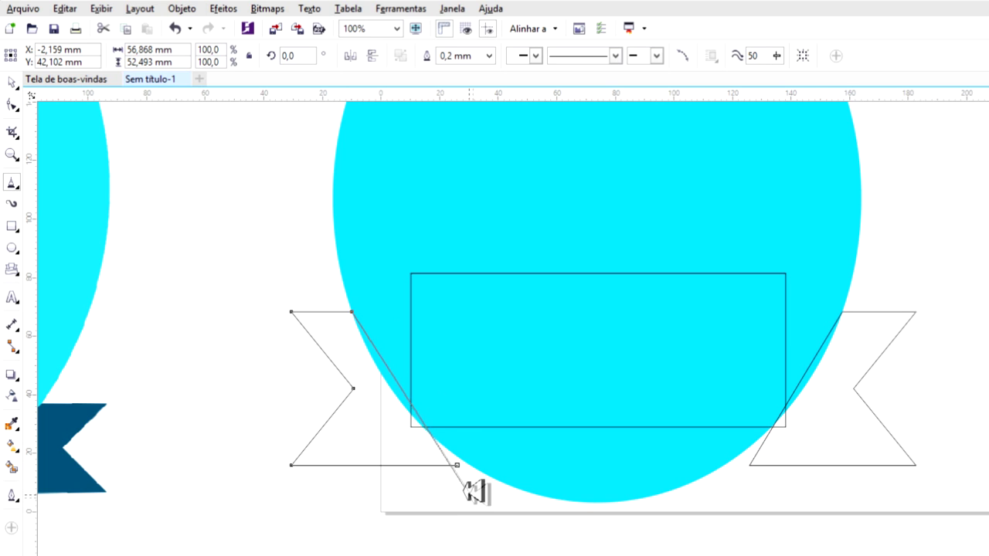
pyautogui.click(21, 83)
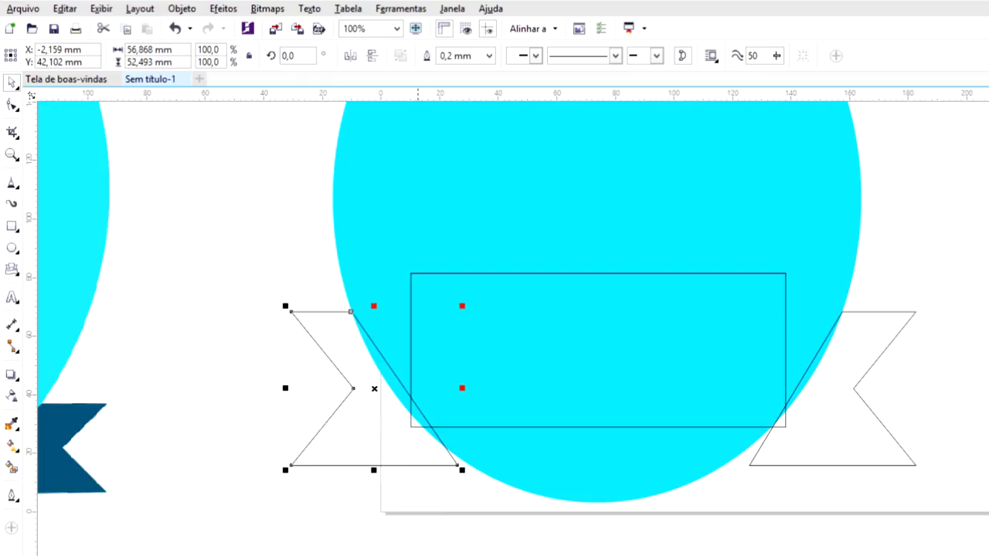
pyautogui.hscroll(-3, 559, 348)
pyautogui.click(559, 541)
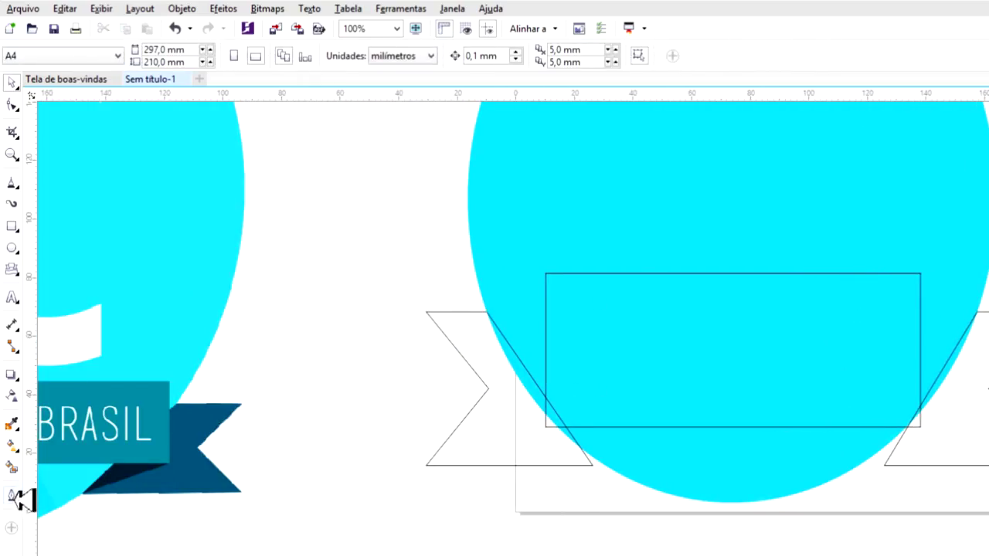
# Fill the ribbon ends with the BRASIL ribbon's dark blue and send them behind the circle
pyautogui.click(15, 418)
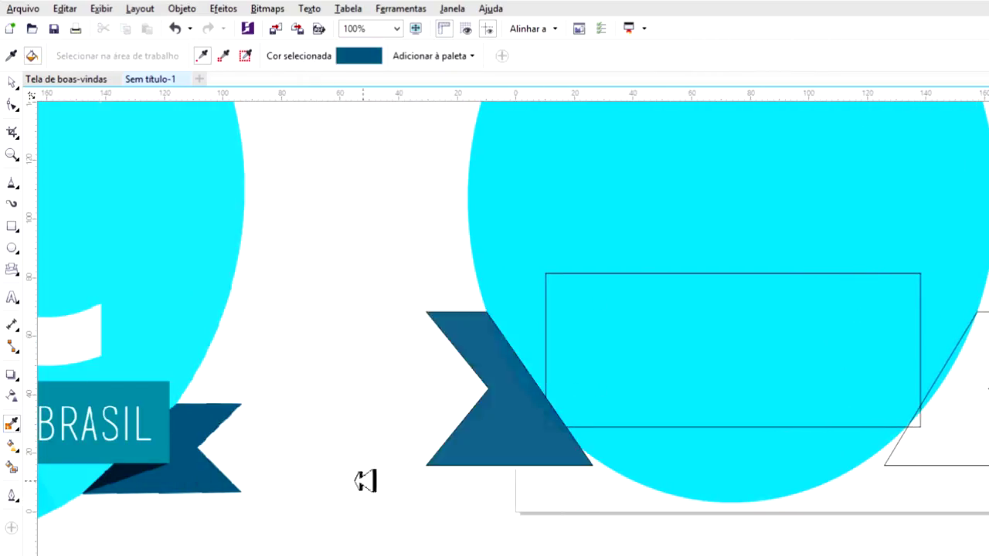
pyautogui.click(956, 430)
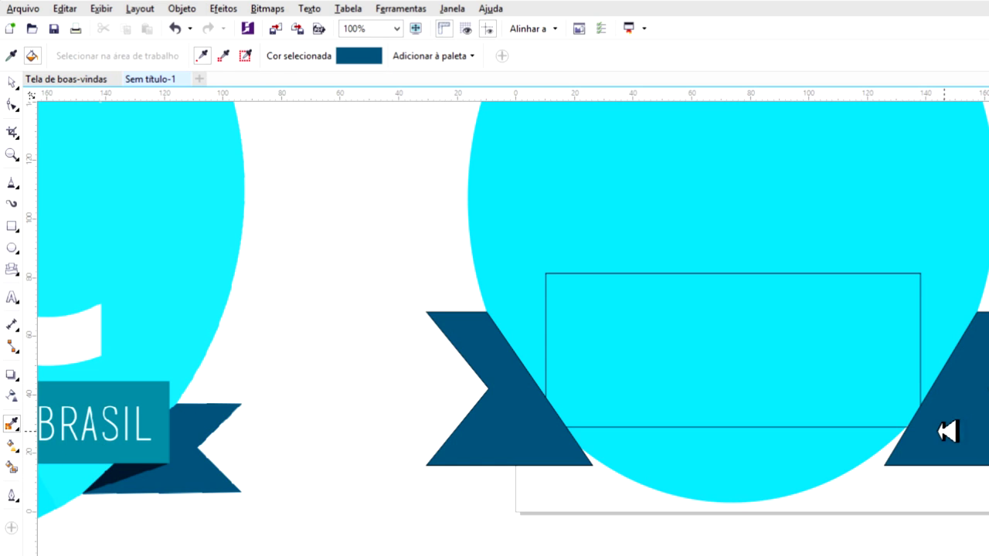
pyautogui.press('space')
pyautogui.click(582, 448)
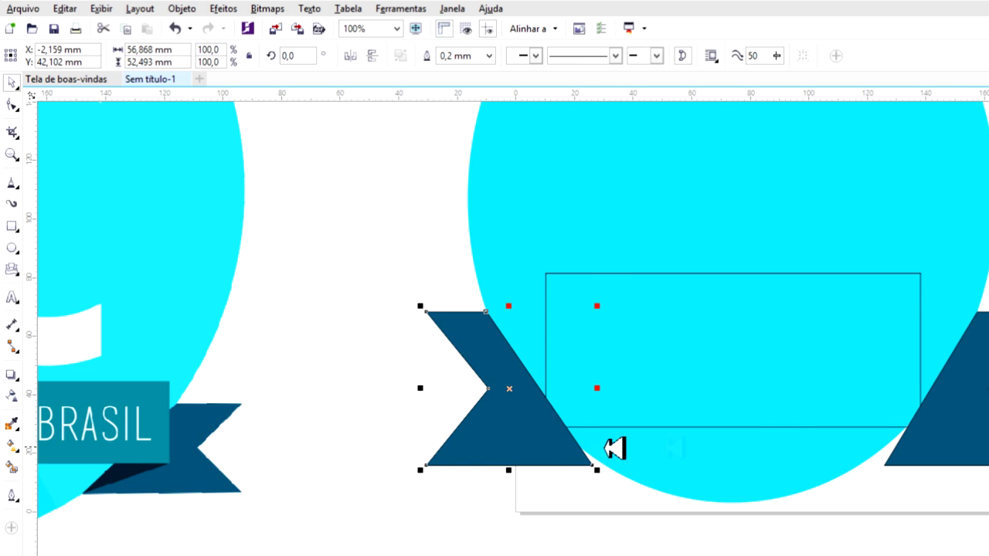
pyautogui.hotkey('ctrl', 'pagedown')
# Widen the right ribbon end by pulling its bottom-left node outward
pyautogui.click(939, 433)
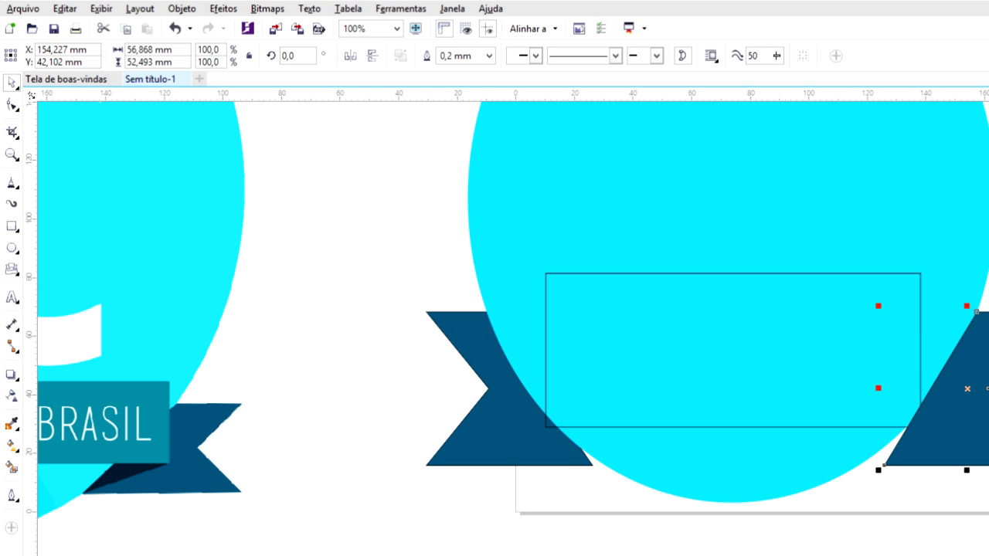
pyautogui.press('Escape')
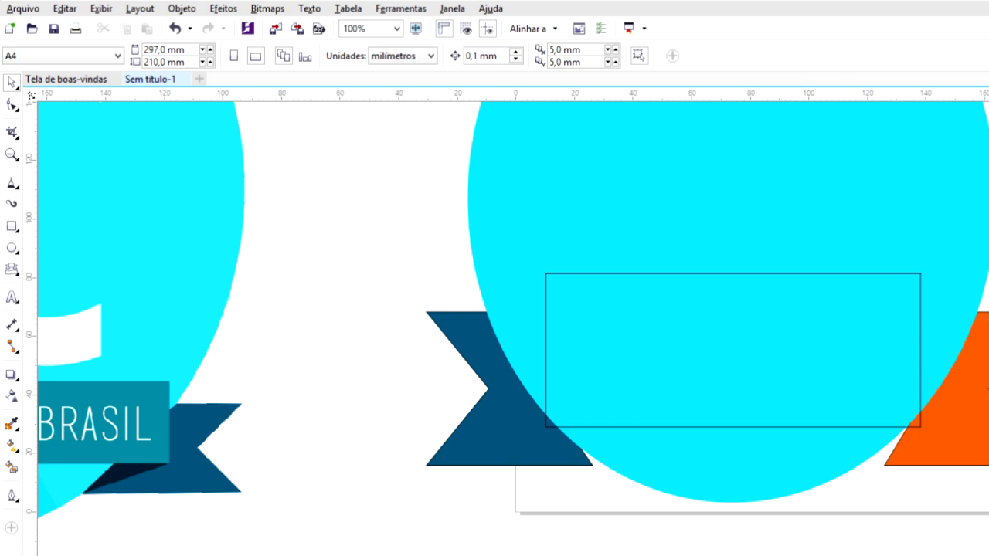
pyautogui.scroll(2, 495, 309)
pyautogui.click(833, 404)
pyautogui.press('F10')
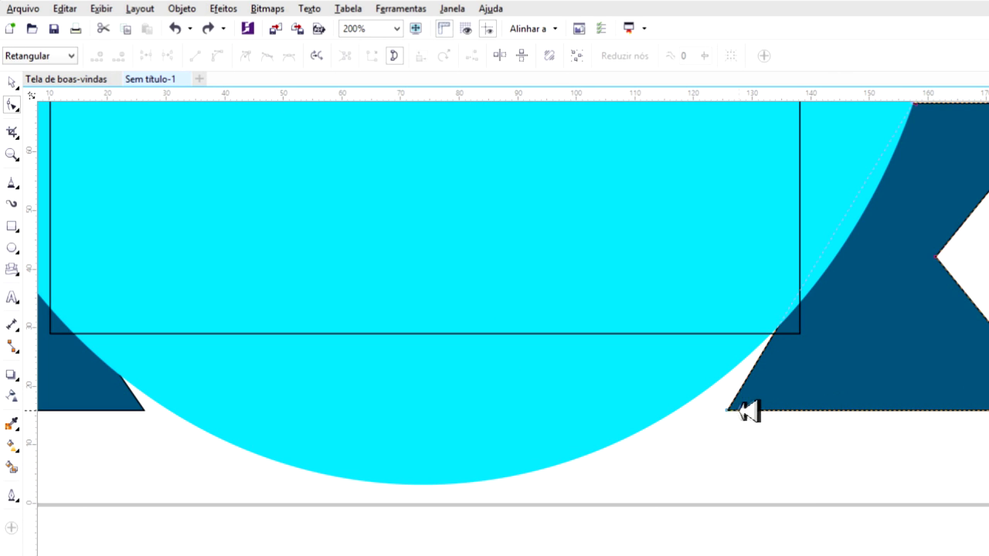
pyautogui.moveTo(728, 409)
pyautogui.mouseDown()
pyautogui.moveTo(674, 400)
pyautogui.moveTo(664, 411)
pyautogui.mouseUp()
pyautogui.click(12, 82)
# Move the left ribbon end's bottom-right node inward
pyautogui.press('Escape')
pyautogui.scroll(-4, 750, 441)
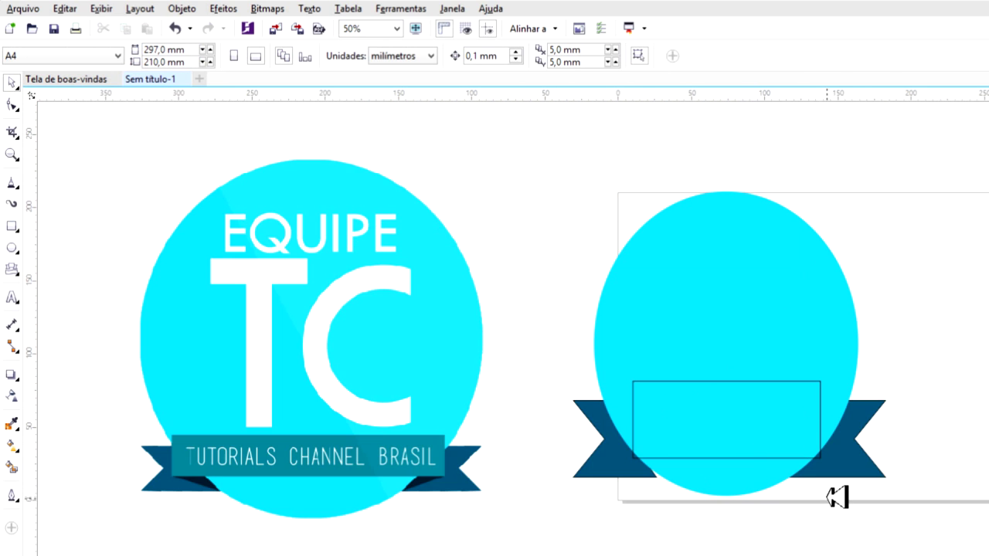
pyautogui.scroll(2, 773, 490)
pyautogui.click(464, 425)
pyautogui.press('F10')
pyautogui.moveTo(544, 462); pyautogui.dragTo(576, 464)
pyautogui.click(12, 82)
pyautogui.click(572, 529)
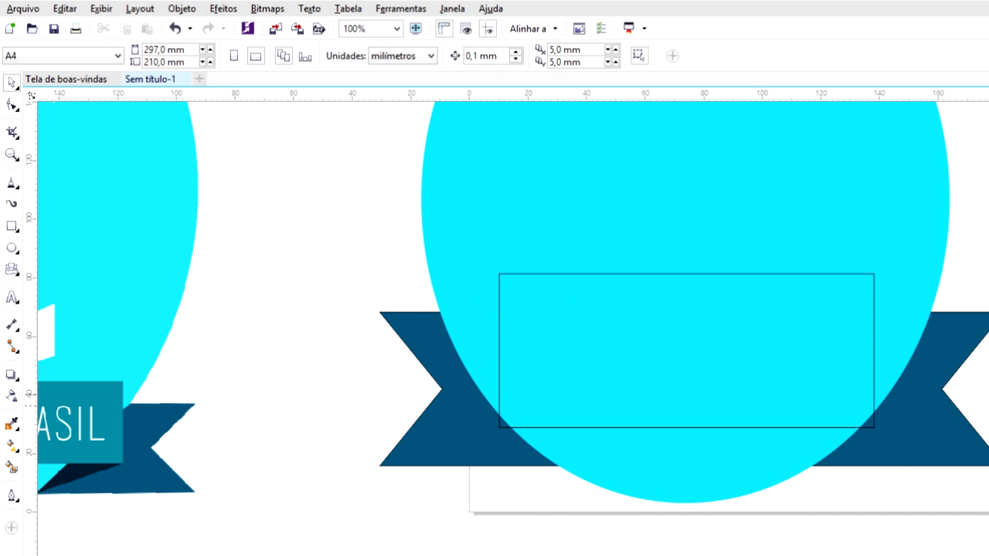
# Lower the top edge of both ribbon ends to make them shorter
pyautogui.click(914, 420)
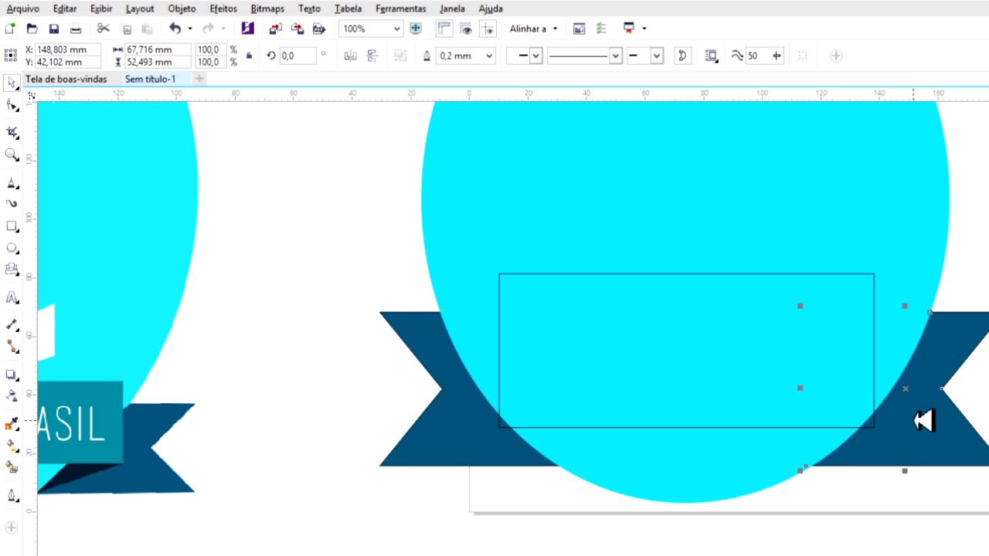
pyautogui.keyDown('shift'); pyautogui.click(479, 410); pyautogui.keyUp('shift')
pyautogui.moveTo(703, 309); pyautogui.dragTo(703, 337)
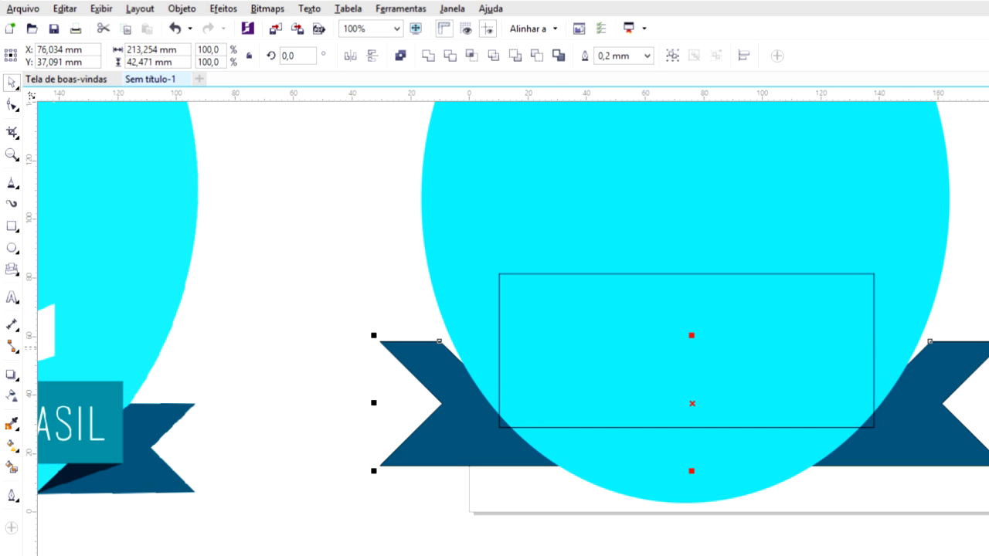
pyautogui.press('F10')
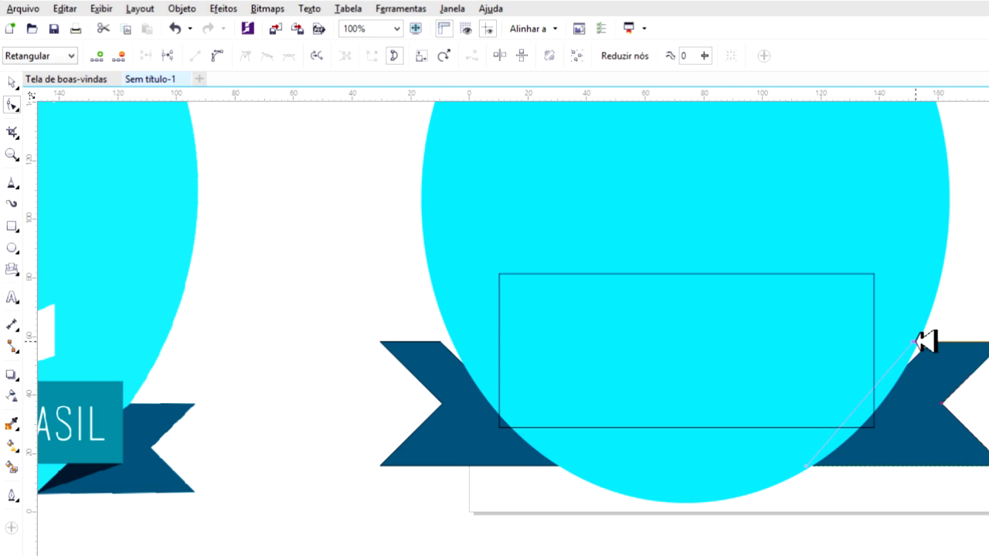
pyautogui.click(429, 361)
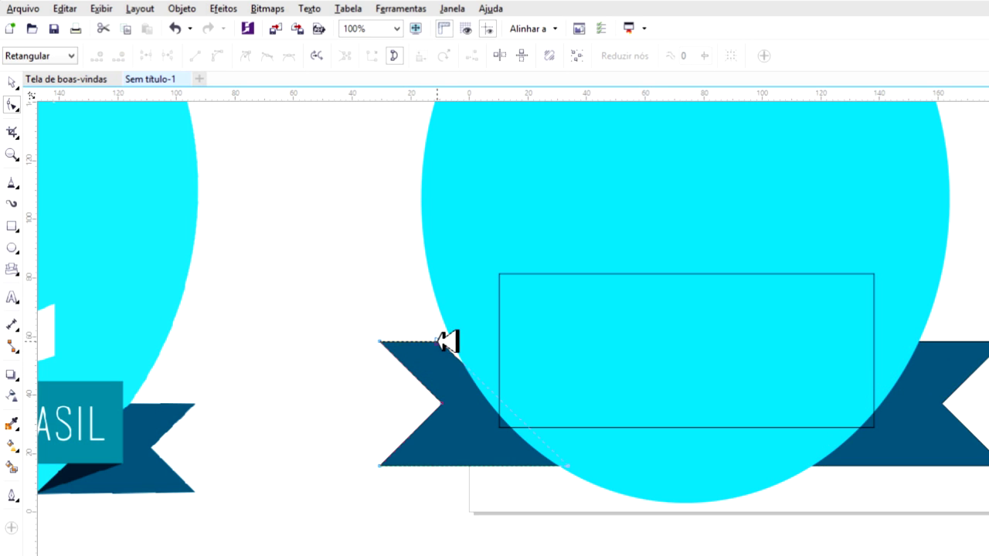
pyautogui.click(12, 82)
pyautogui.click(379, 278)
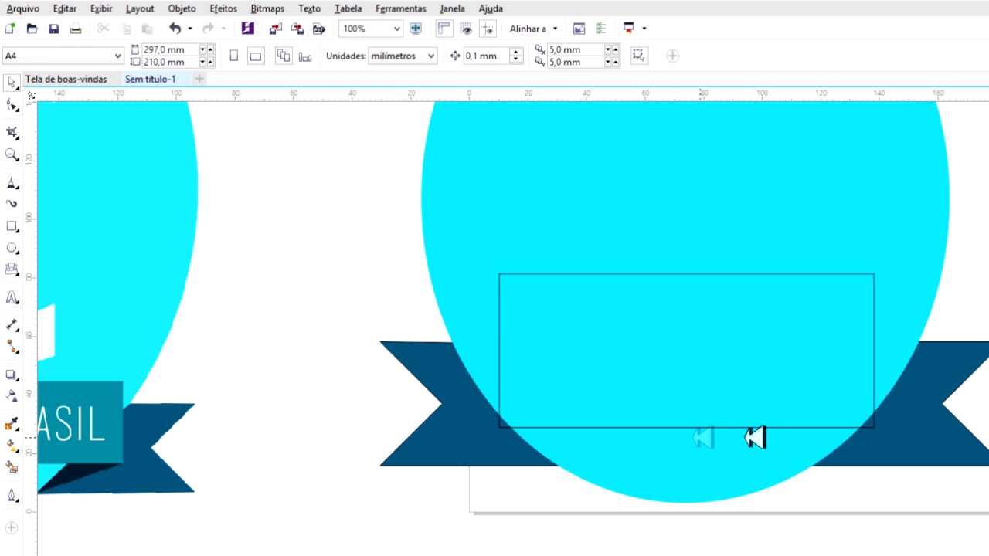
pyautogui.press('F3')
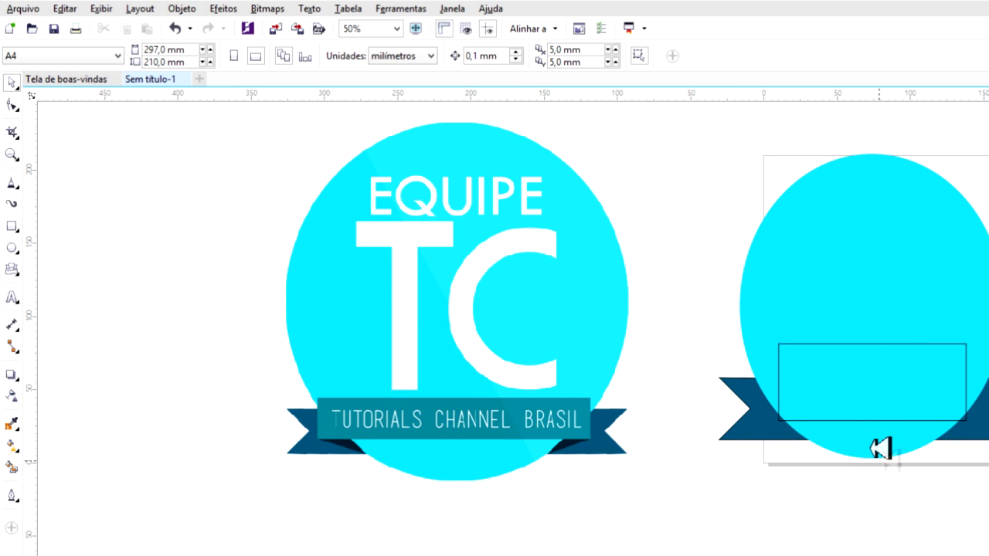
# Move the rectangle left and stretch it across the full ribbon width
pyautogui.moveTo(871, 395); pyautogui.dragTo(848, 392)
pyautogui.moveTo(949, 391); pyautogui.dragTo(986, 391)
pyautogui.press('Escape')
pyautogui.moveTo(972, 411); pyautogui.dragTo(972, 414)
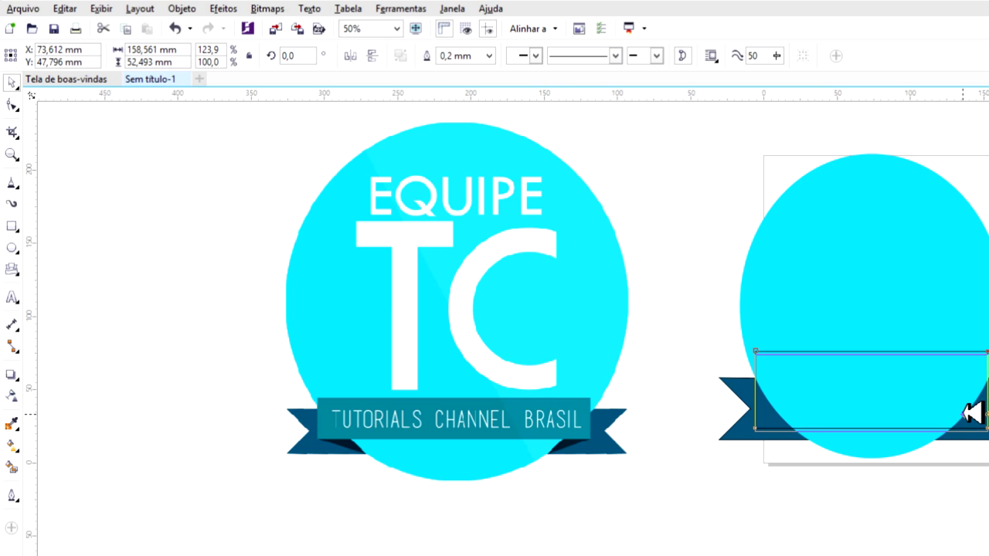
pyautogui.press('Escape')
pyautogui.click(971, 393)
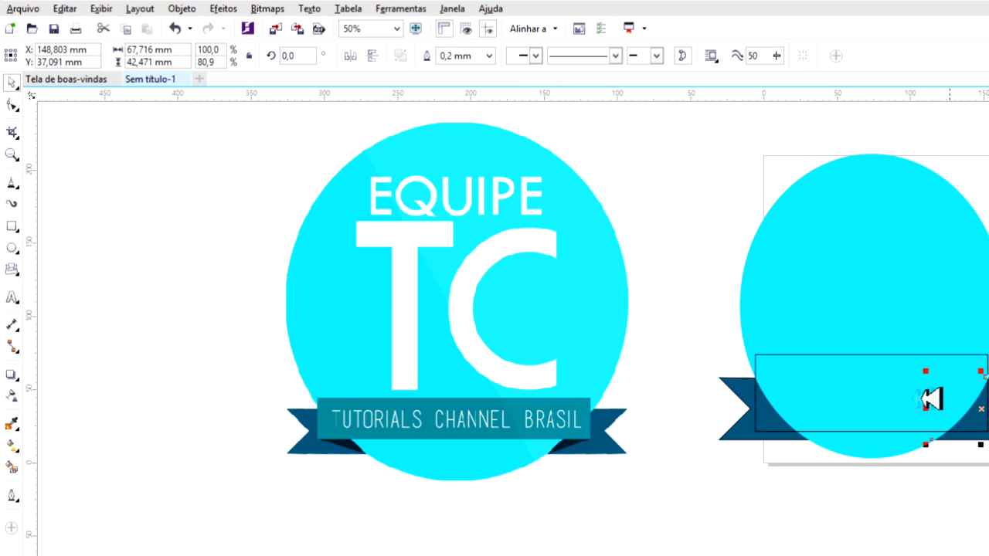
pyautogui.moveTo(950, 404); pyautogui.dragTo(950, 402)
pyautogui.press('Escape')
# Shorten the rectangle to about 41.7 mm tall by lowering its top edge
pyautogui.click(864, 352)
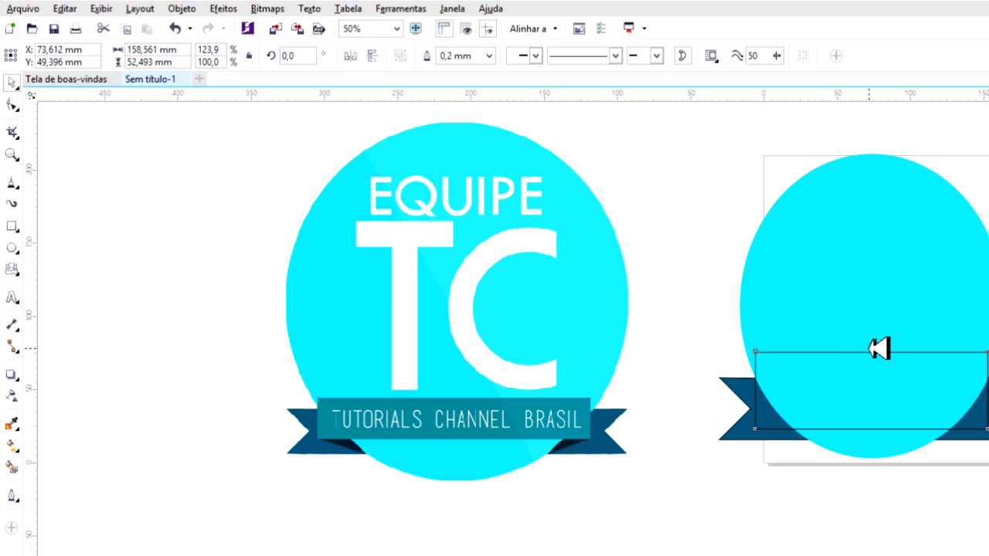
pyautogui.moveTo(879, 351); pyautogui.dragTo(880, 360)
pyautogui.press('Escape')
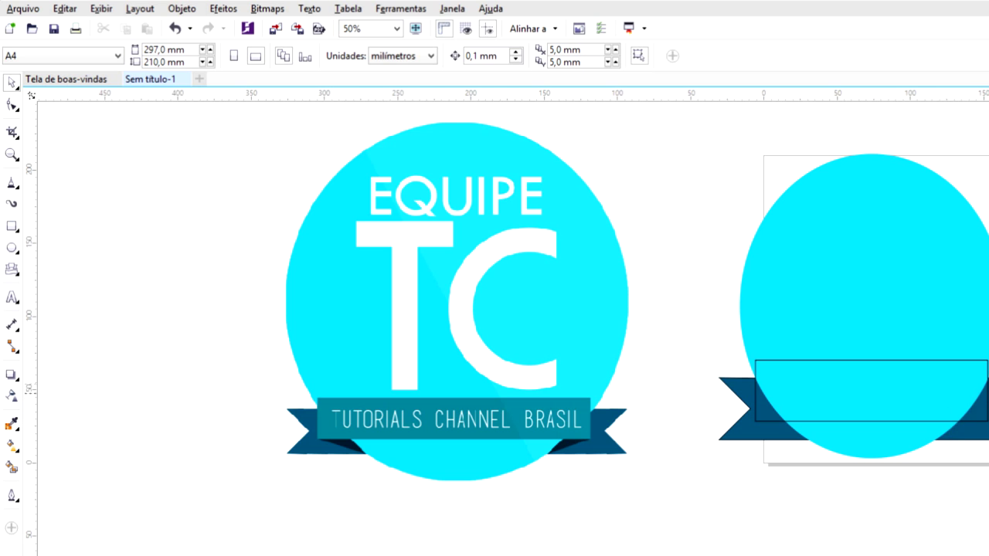
pyautogui.click(928, 397)
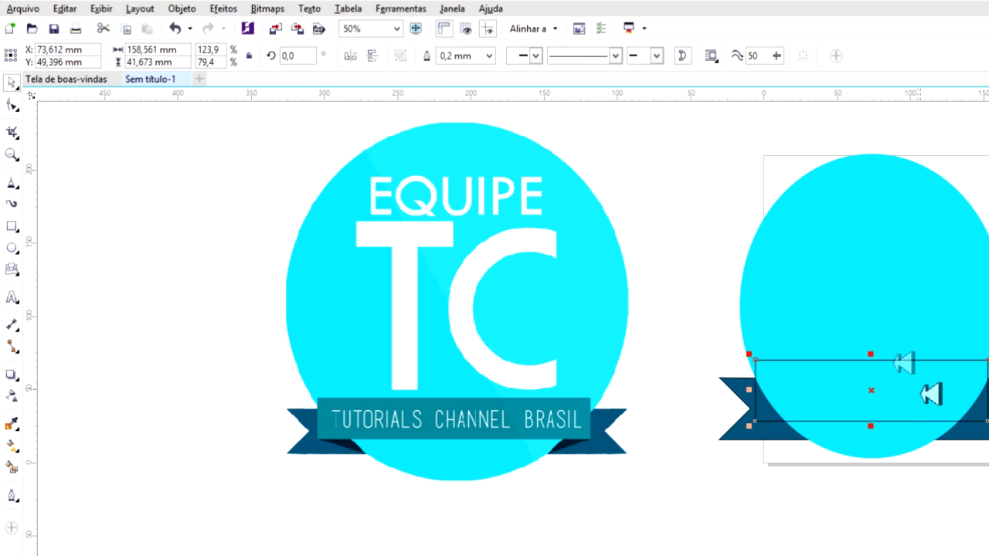
pyautogui.press('Escape')
pyautogui.click(12, 425)
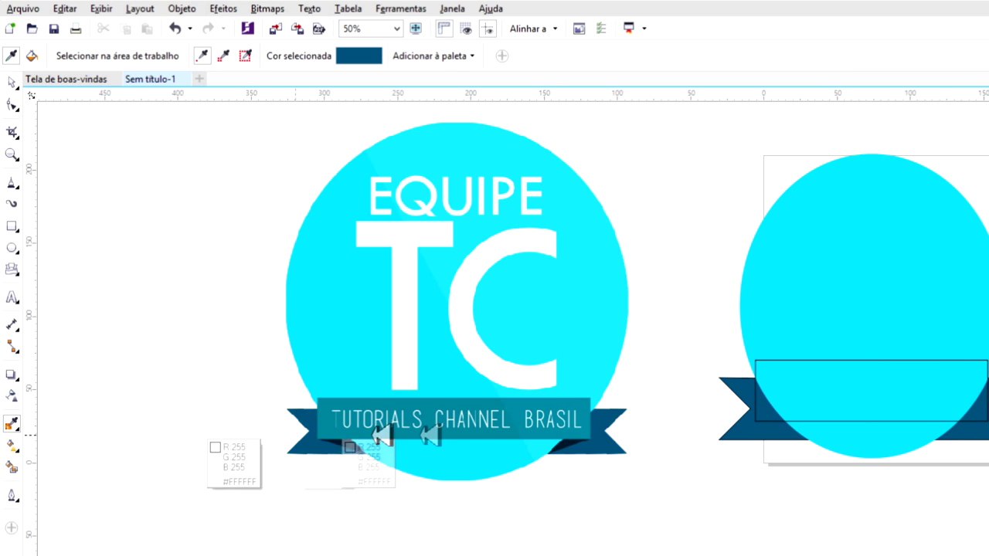
# Fill the ribbon rectangle with the logo's teal #007B9A and cancel the Document Defaults prompt
pyautogui.click(333, 417)
pyautogui.click(873, 413)
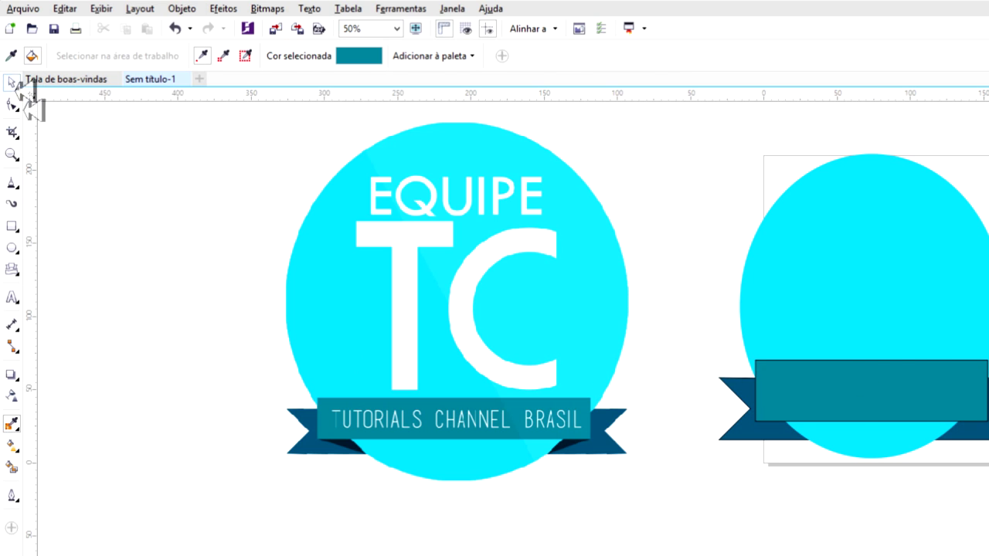
pyautogui.click(12, 82)
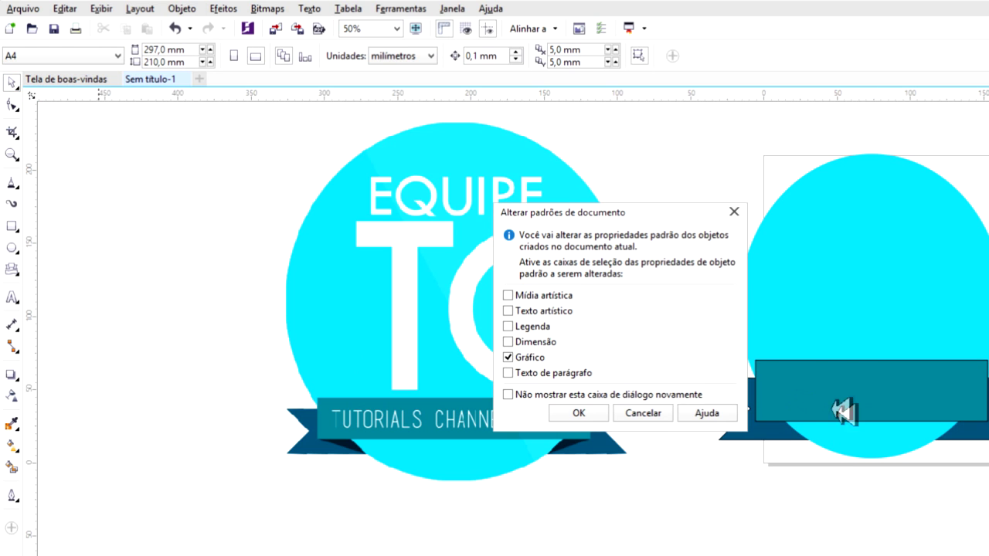
pyautogui.press('Escape')
pyautogui.click(769, 409)
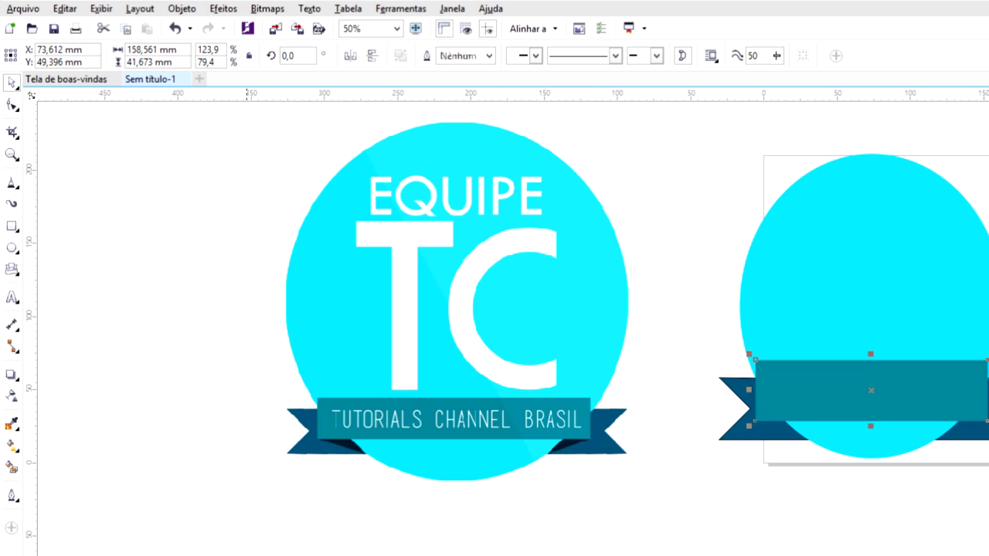
pyautogui.click(949, 546)
pyautogui.scroll(1, 940, 464)
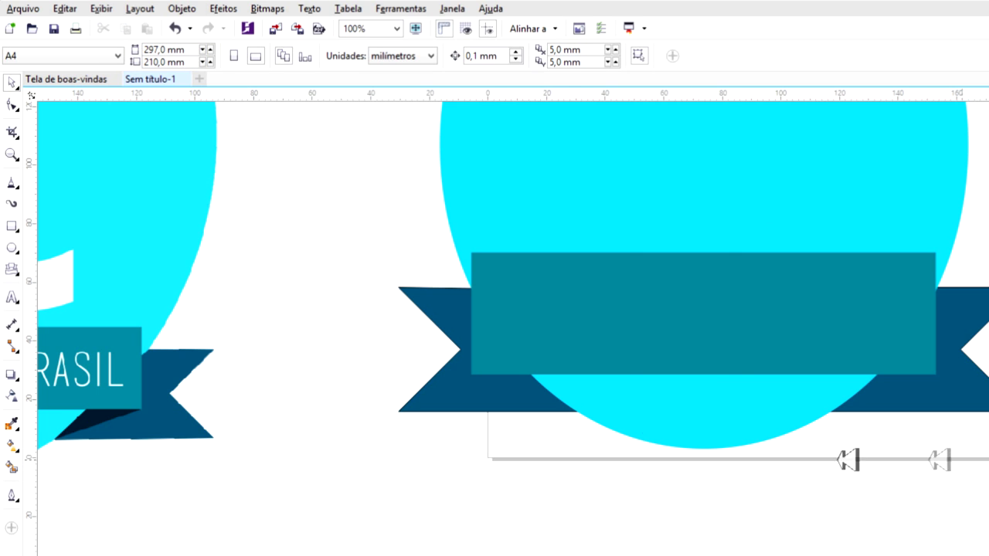
# Draw the two shadow triangles from the ribbon's lower corners down to the tails' bottom edges
pyautogui.click(12, 183)
pyautogui.click(471, 376)
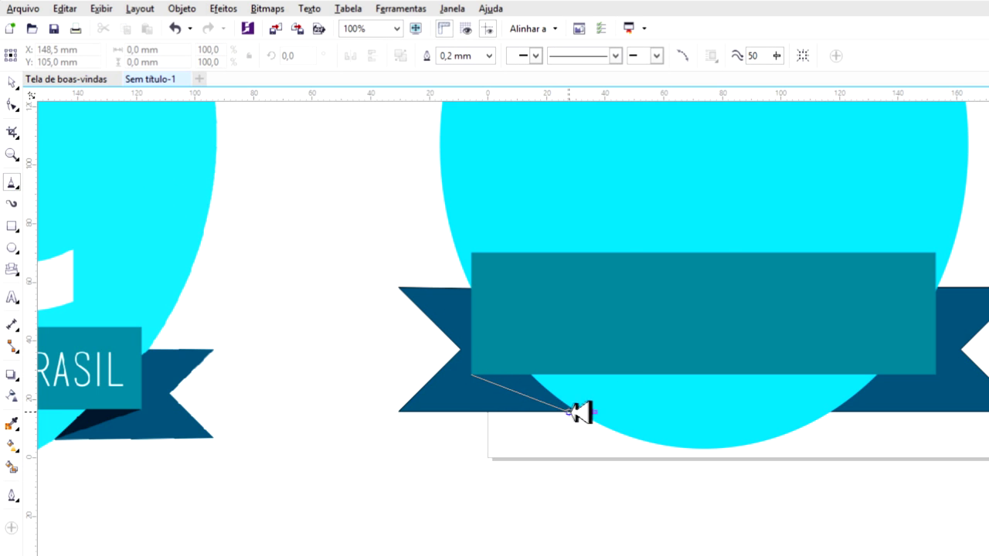
pyautogui.click(577, 411)
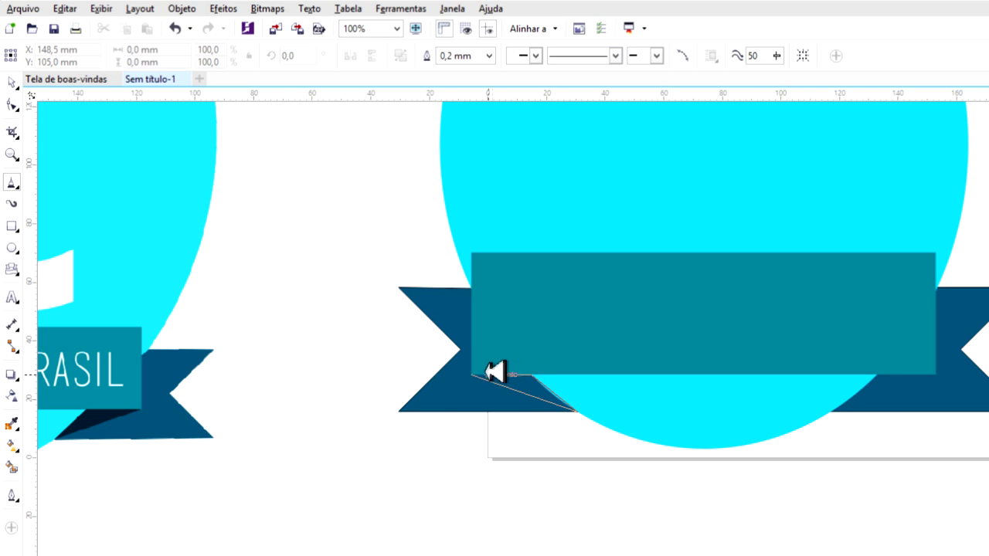
pyautogui.click(472, 375)
pyautogui.click(831, 411)
pyautogui.click(912, 379)
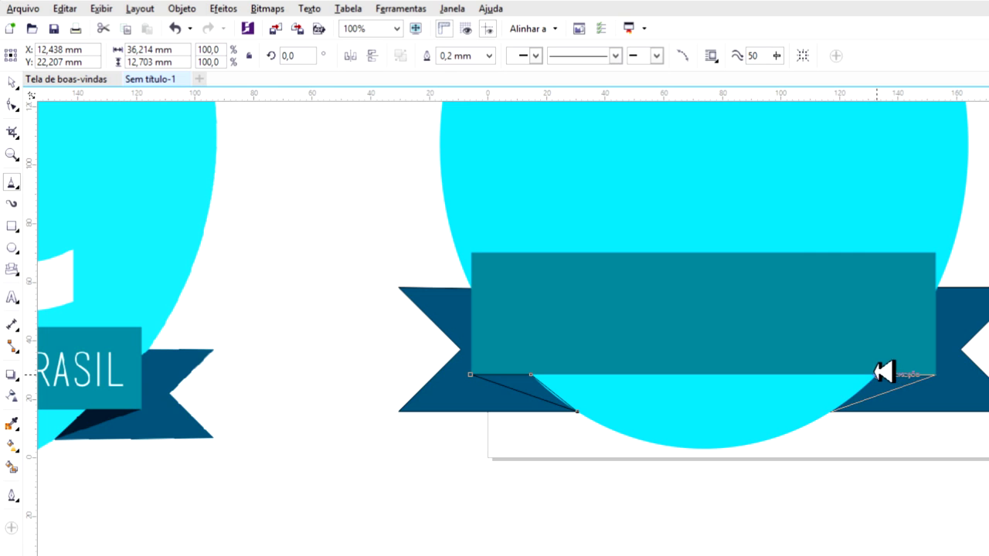
pyautogui.click(12, 82)
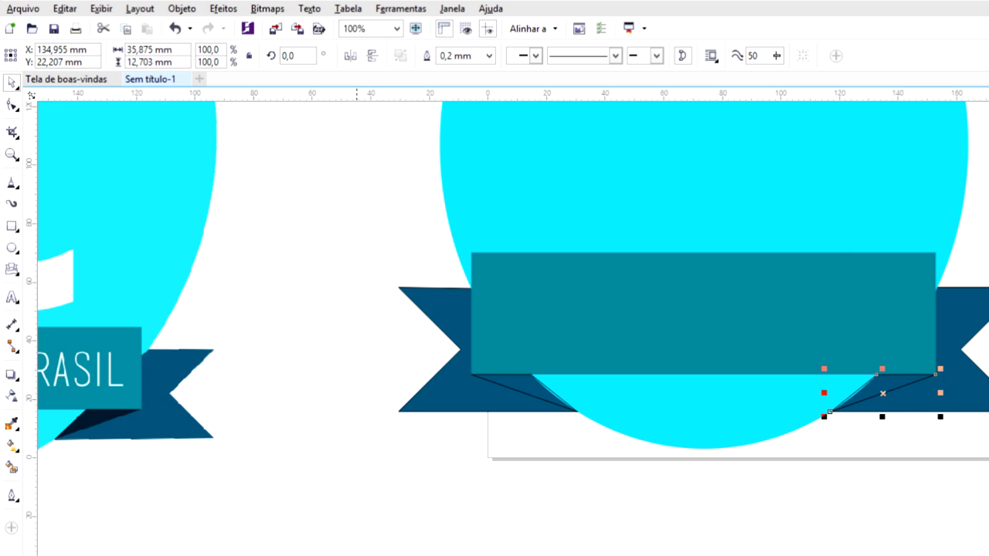
# Select the shadow triangles and the left and right ribbon tails, then clear the selection and zoom out
pyautogui.click(528, 390)
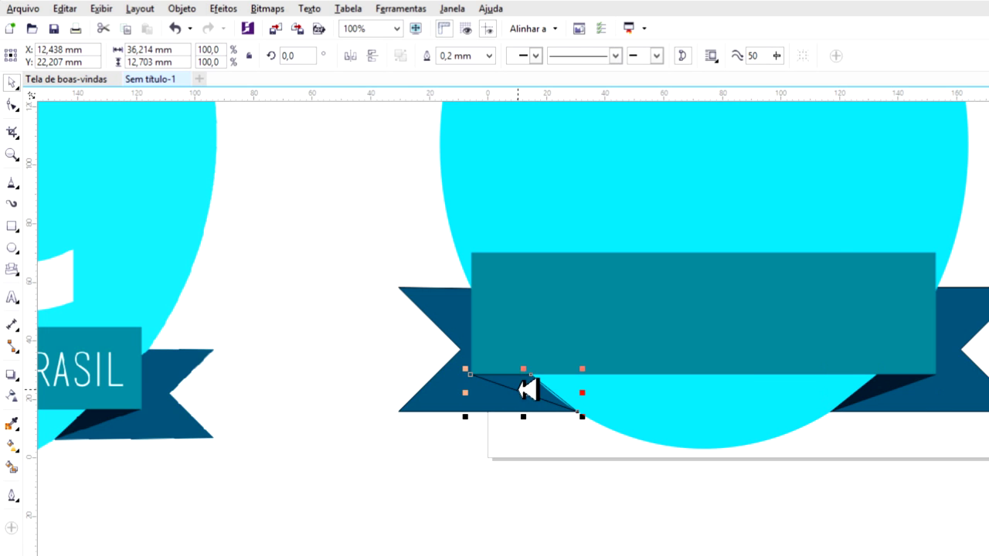
pyautogui.click(892, 382)
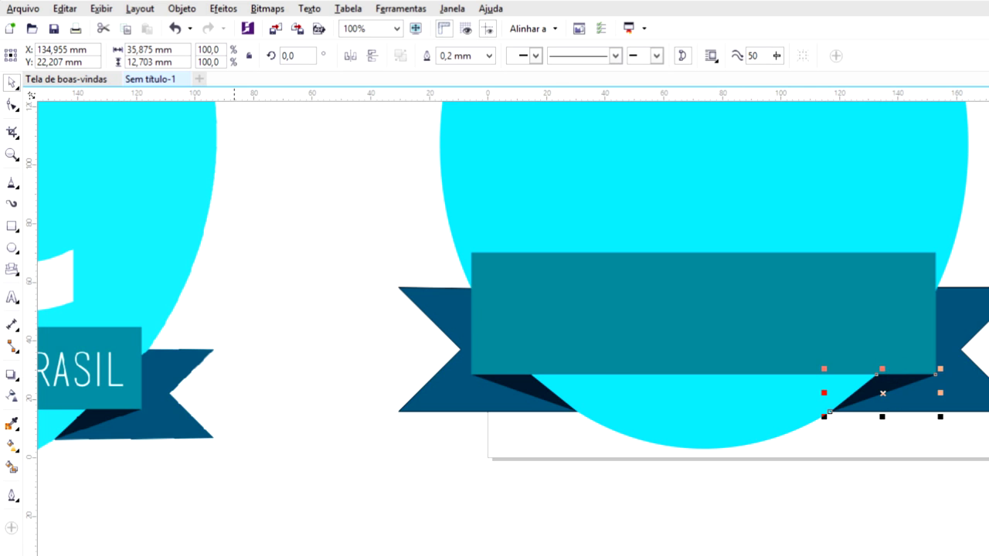
pyautogui.click(579, 541)
pyautogui.click(442, 298)
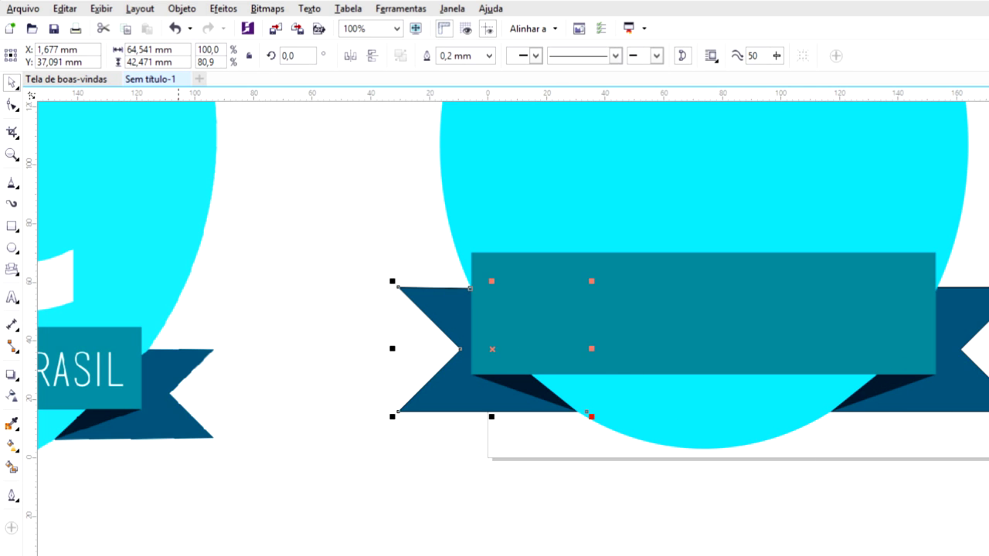
pyautogui.click(972, 349)
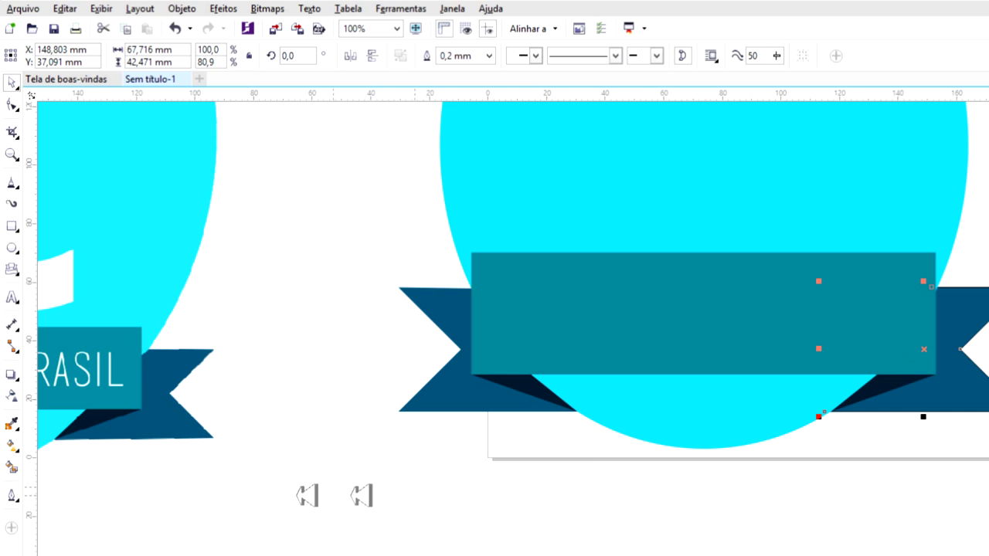
pyautogui.click(614, 490)
pyautogui.scroll(-2, 927, 470)
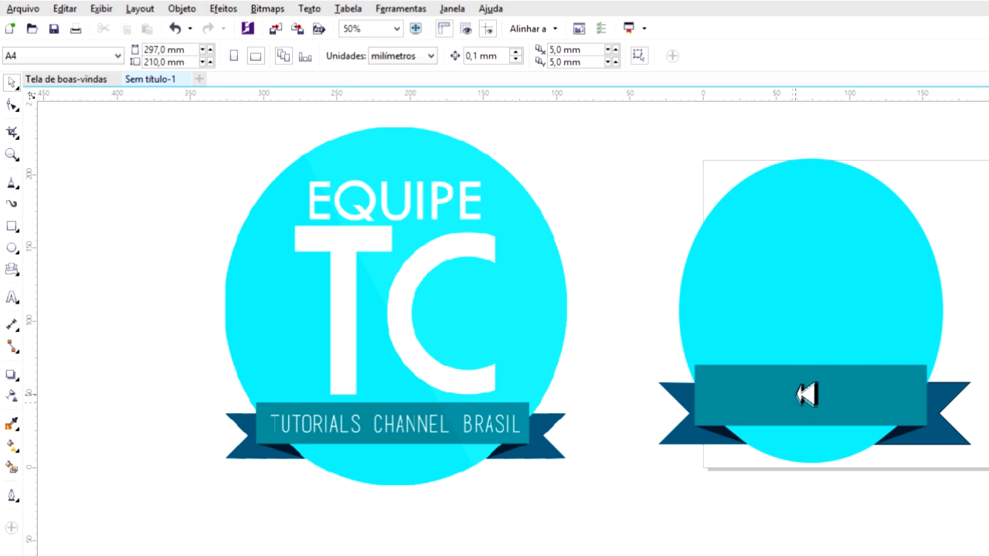
pyautogui.scroll(1, 806, 433)
pyautogui.scroll(1, 873, 486)
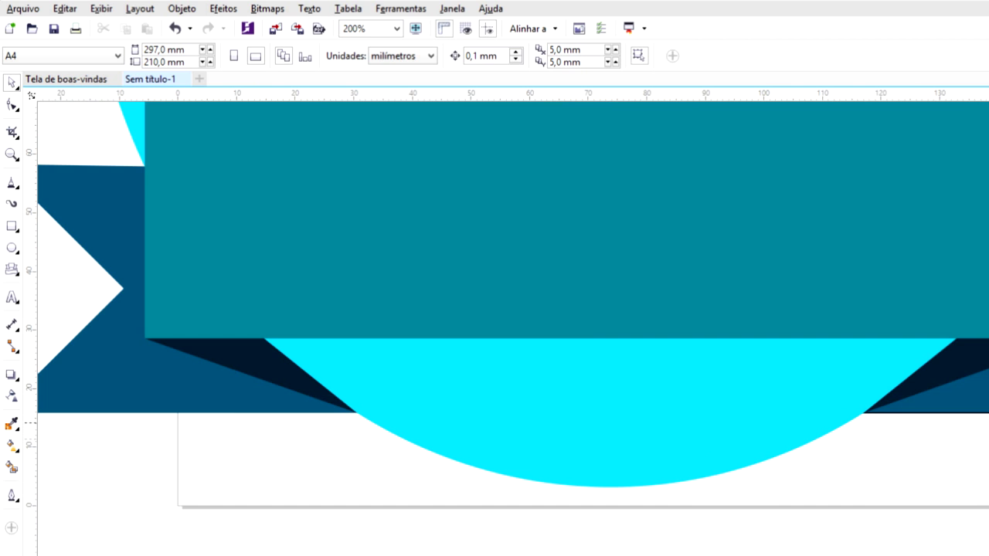
pyautogui.scroll(-1, 812, 410)
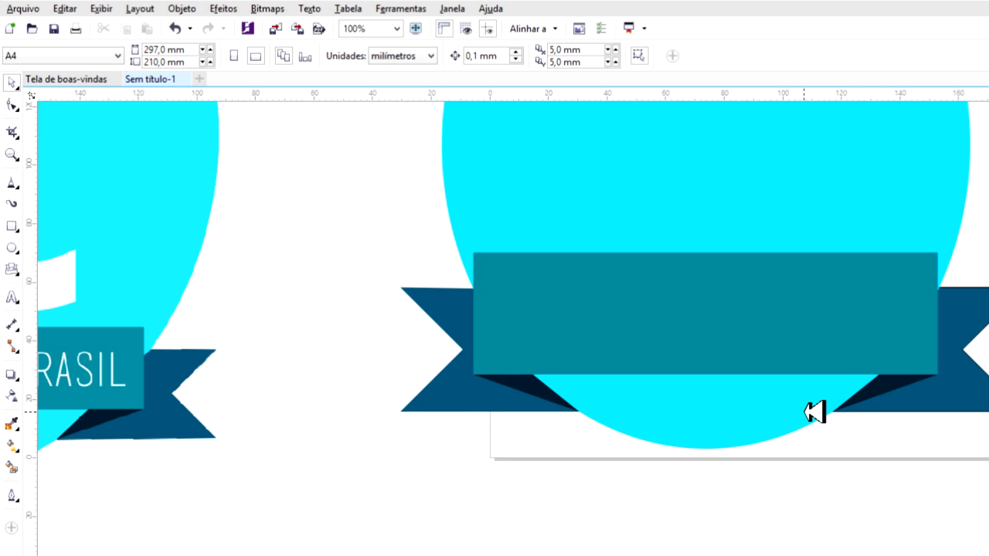
pyautogui.scroll(-1, 815, 412)
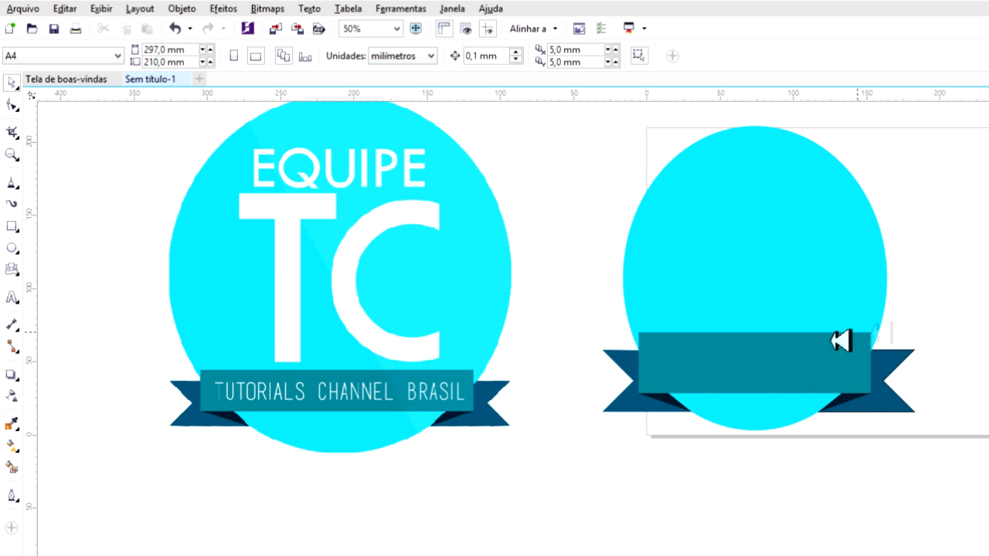
pyautogui.click(896, 394)
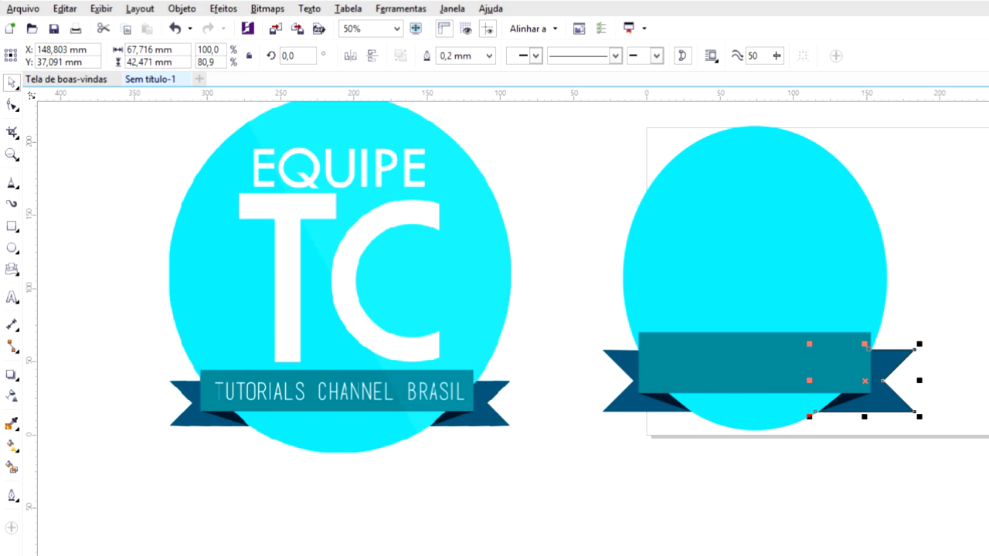
pyautogui.click(840, 451)
pyautogui.moveTo(480, 399); pyautogui.dragTo(432, 439)
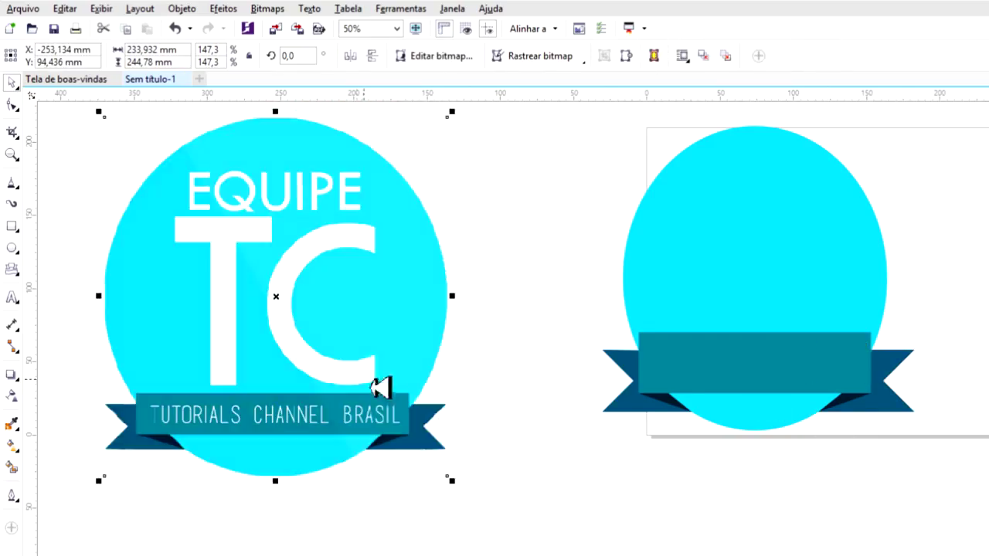
pyautogui.click(684, 402)
pyautogui.hotkey('ctrl', 'z')
pyautogui.click(762, 523)
pyautogui.click(391, 392)
pyautogui.press('Escape')
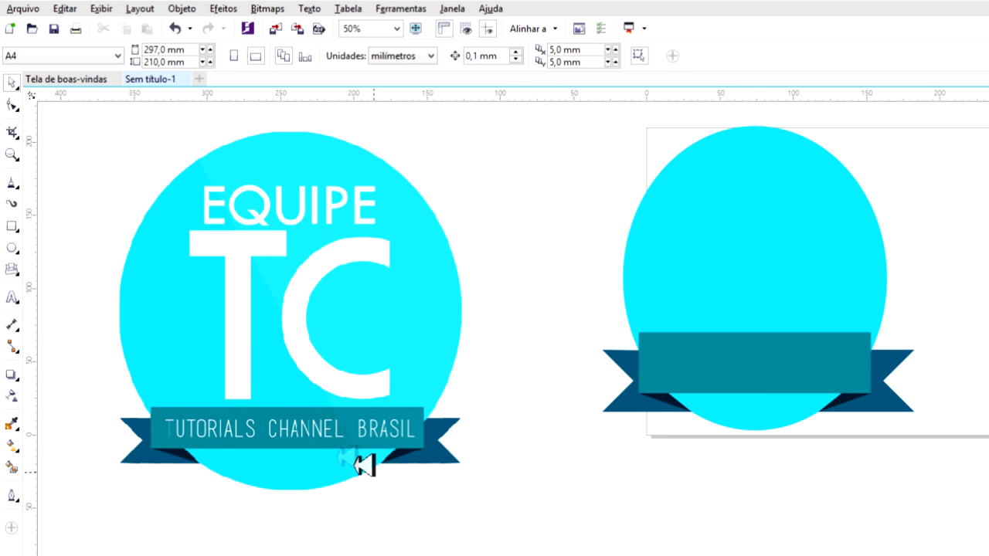
pyautogui.scroll(2, 394, 471)
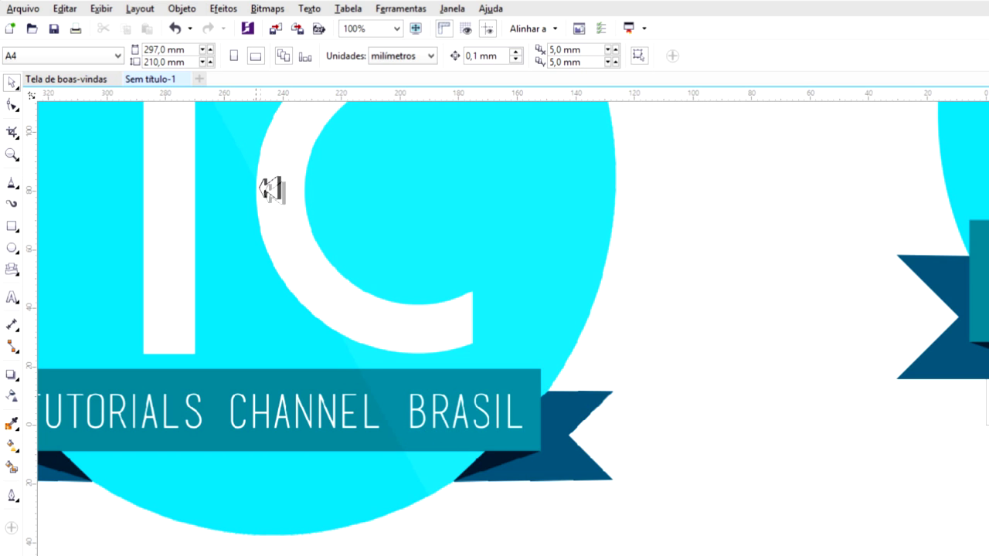
pyautogui.scroll(-2, 799, 448)
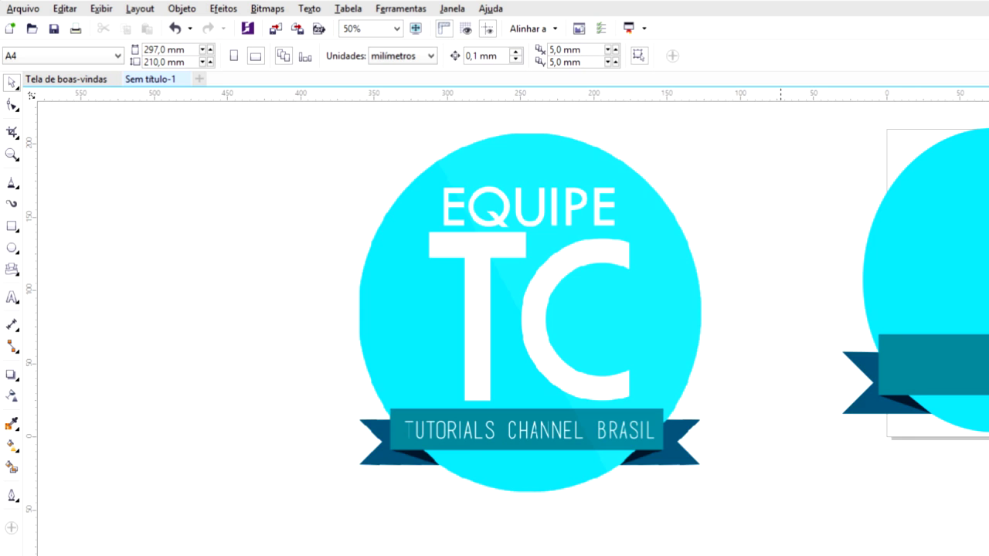
pyautogui.hscroll(3, 525, 291)
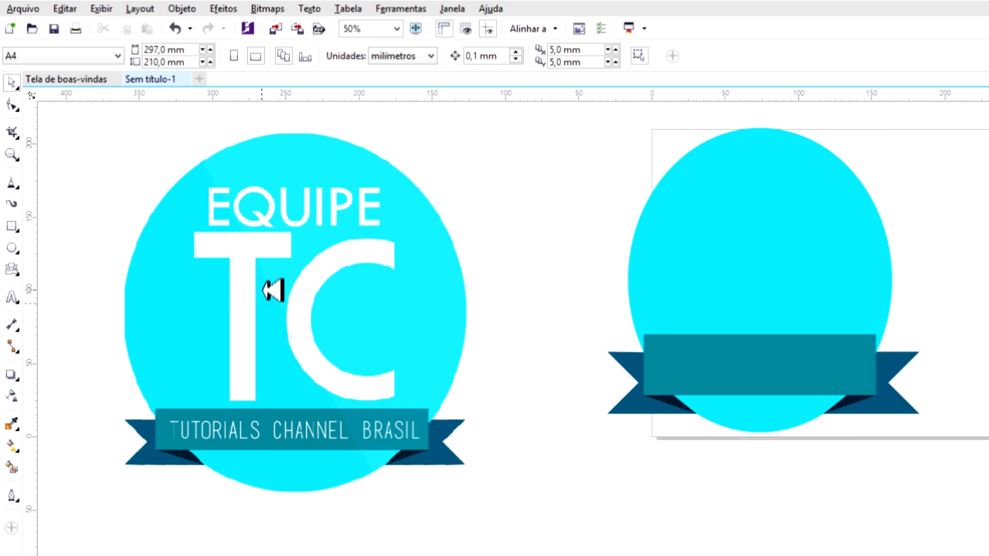
pyautogui.click(17, 183)
pyautogui.click(690, 137)
# Complete the large shine polygon by adding its last corners and closing it
pyautogui.click(915, 140)
pyautogui.click(711, 132)
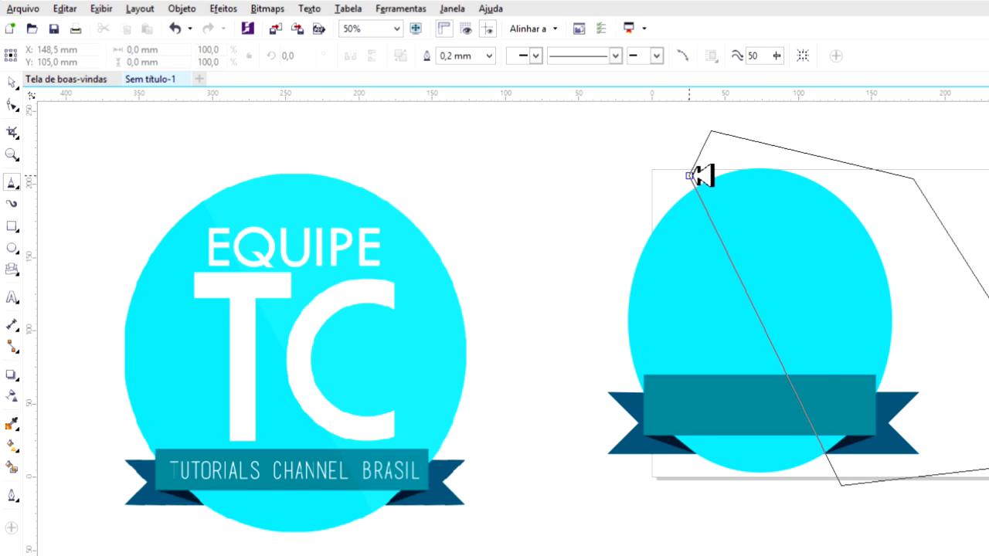
pyautogui.click(690, 175)
pyautogui.click(12, 82)
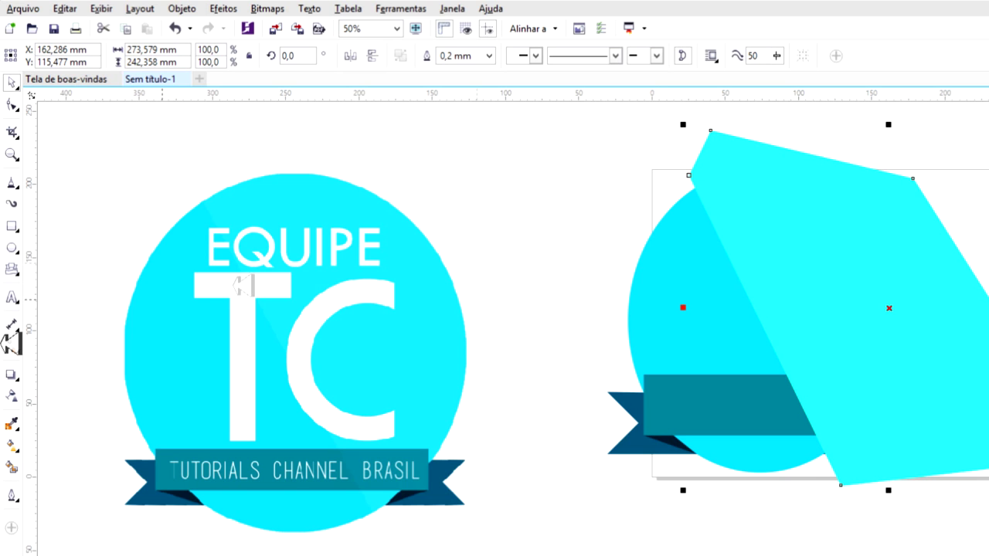
# Raise the shine polygon's transparency until it is almost fully transparent
pyautogui.click(12, 396)
pyautogui.click(32, 56)
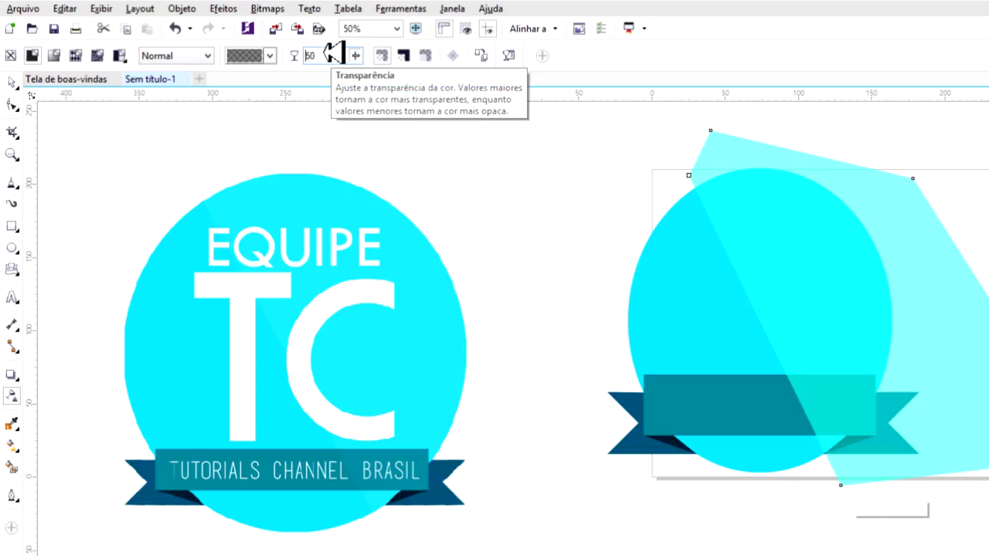
pyautogui.click(332, 52)
pyautogui.click(332, 53)
pyautogui.write('94')
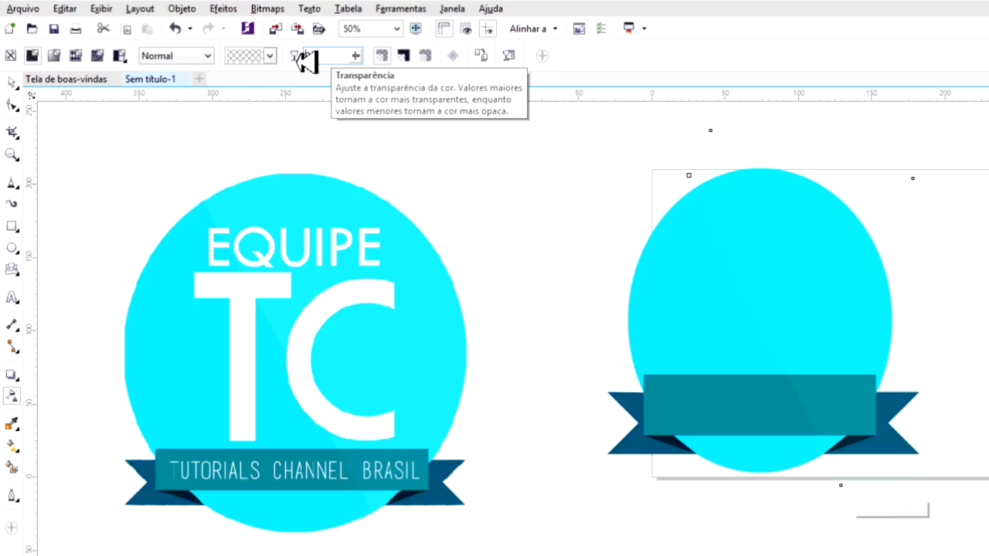
pyautogui.click(11, 82)
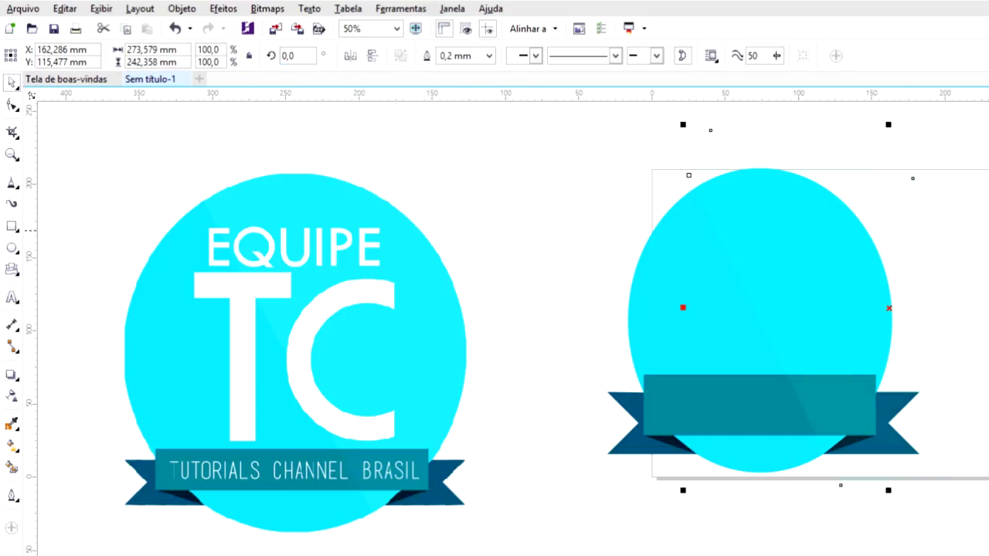
# Select the right emblem's cyan circle and undo the last change
pyautogui.press('Escape')
pyautogui.rightClick(956, 309)
pyautogui.press('Escape')
pyautogui.click(693, 302)
pyautogui.press('Escape')
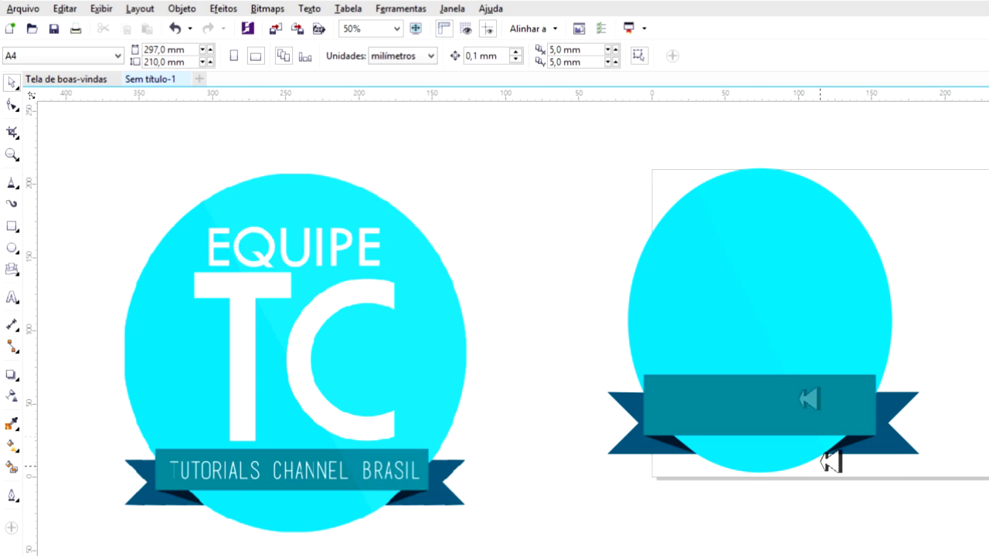
pyautogui.click(796, 328)
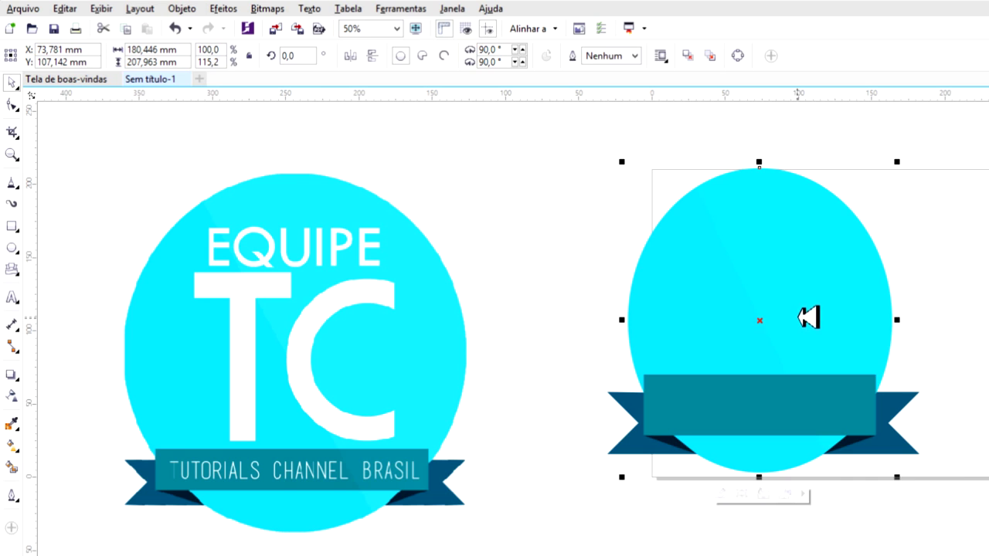
pyautogui.hotkey('ctrl', 'z')
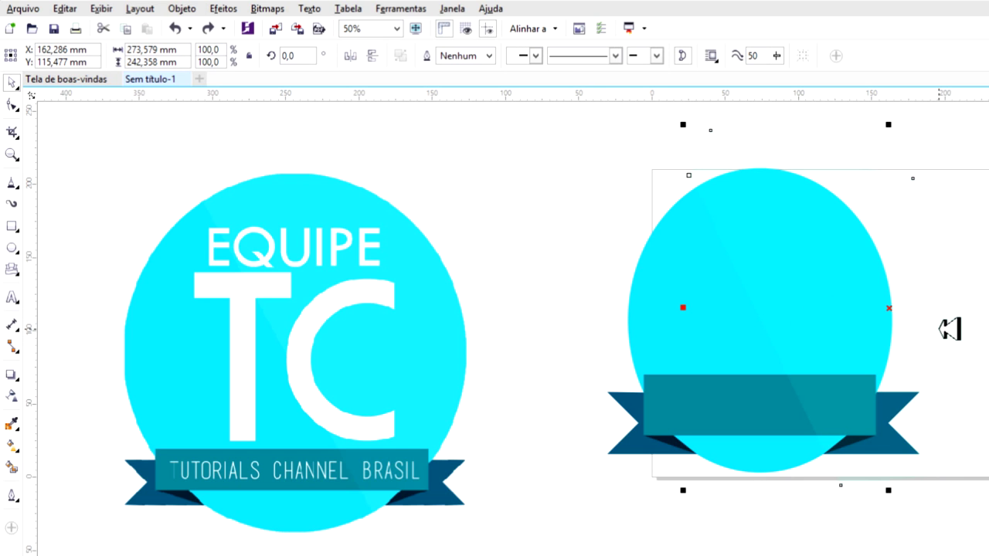
# Skew the shine shape to the right, PowerClip it inside the cyan circle, then undo the PowerClip
pyautogui.moveTo(939, 343); pyautogui.dragTo(751, 415)
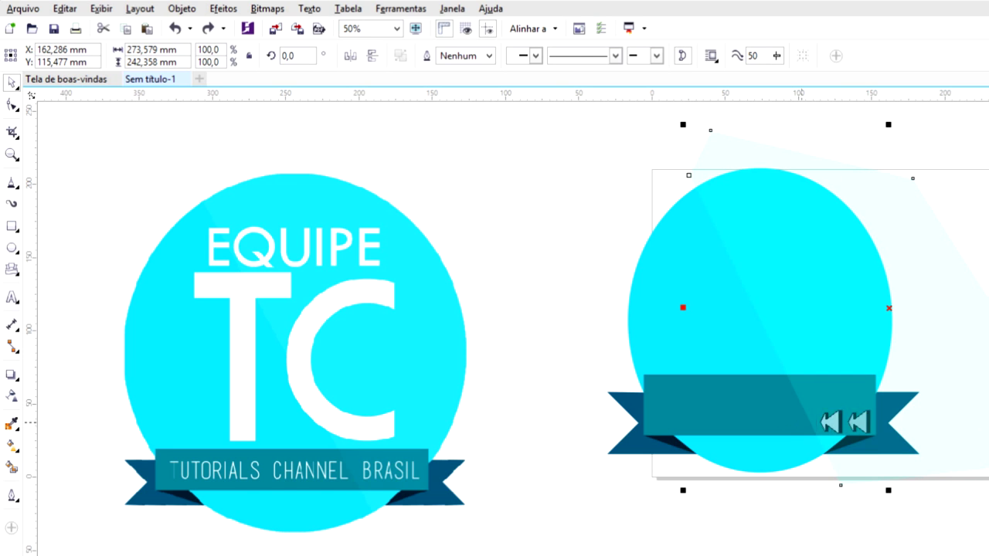
pyautogui.click(850, 501)
pyautogui.click(850, 320)
pyautogui.rightClick(847, 317)
pyautogui.click(854, 258)
pyautogui.click(662, 294)
pyautogui.click(935, 262)
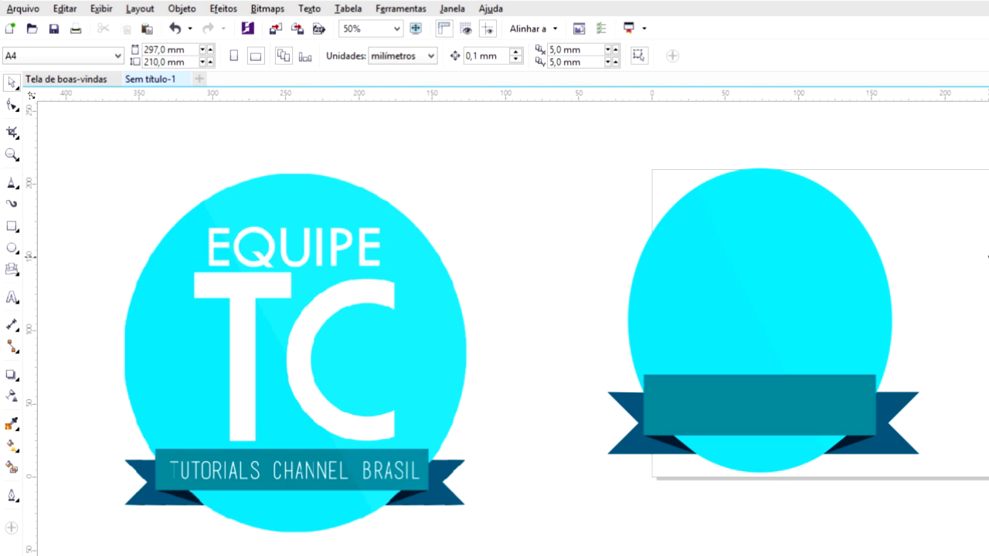
pyautogui.hotkey('ctrl', 'z')
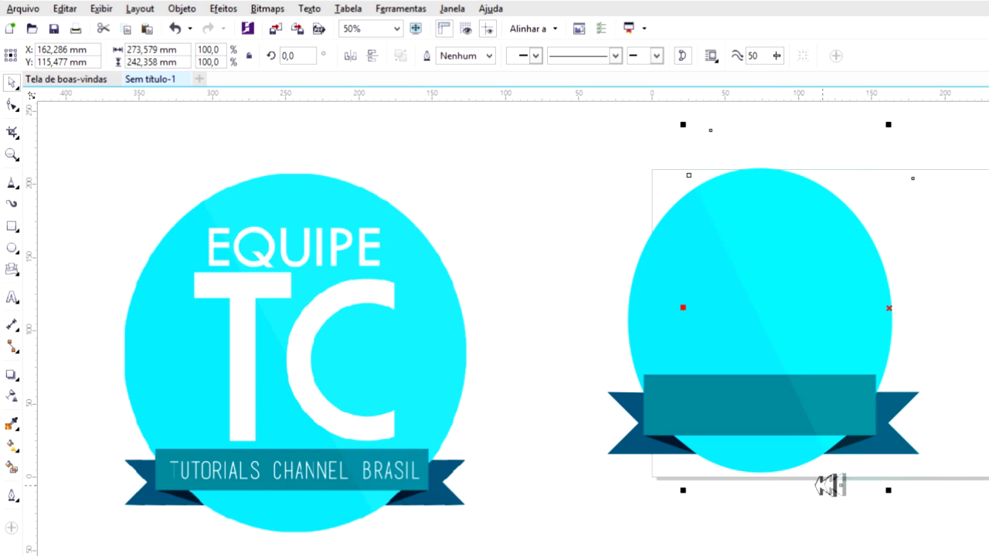
# Select the teal ribbon rectangle, then deselect it
pyautogui.rightClick(804, 246)
pyautogui.click(742, 430)
pyautogui.click(747, 426)
pyautogui.press('Escape')
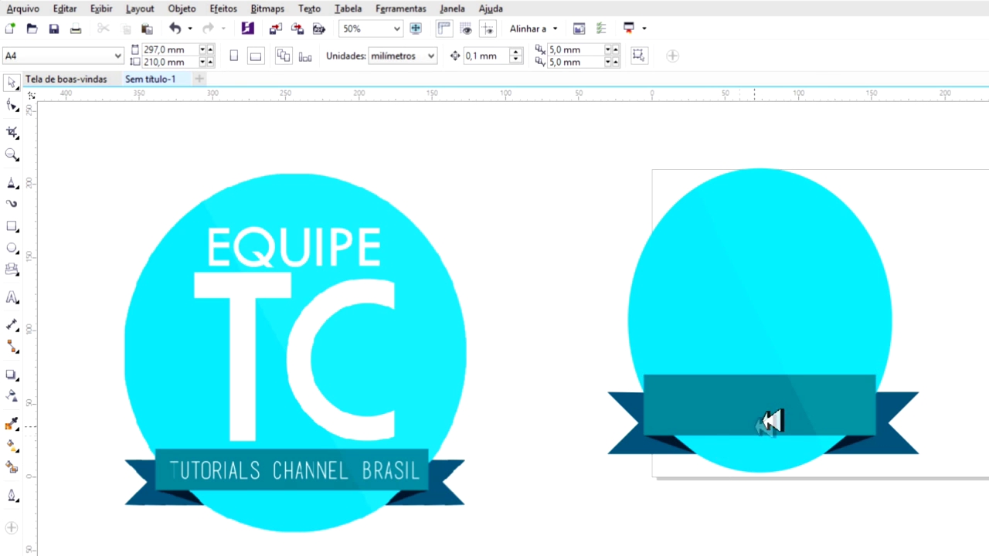
# Marquee-select the circle, ribbon, shine and tails of the new badge together
pyautogui.scroll(2, 765, 420)
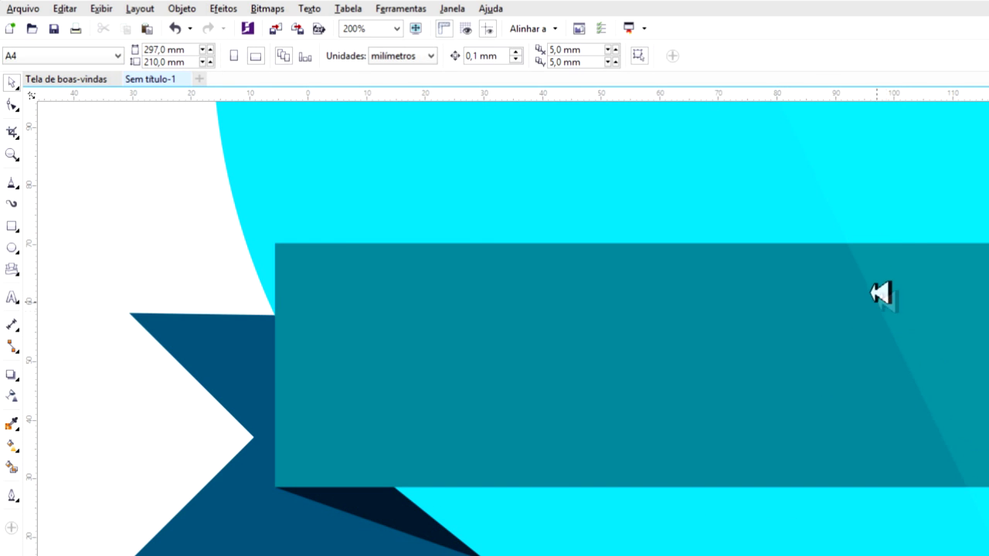
pyautogui.scroll(-1, 883, 274)
pyautogui.scroll(-1, 879, 314)
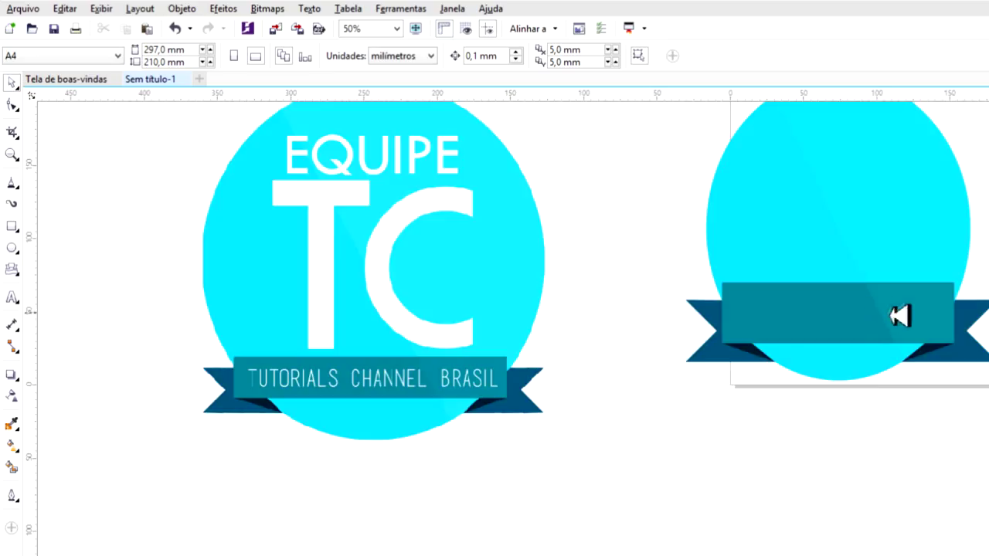
pyautogui.scroll(-1, 896, 313)
pyautogui.scroll(1, 901, 324)
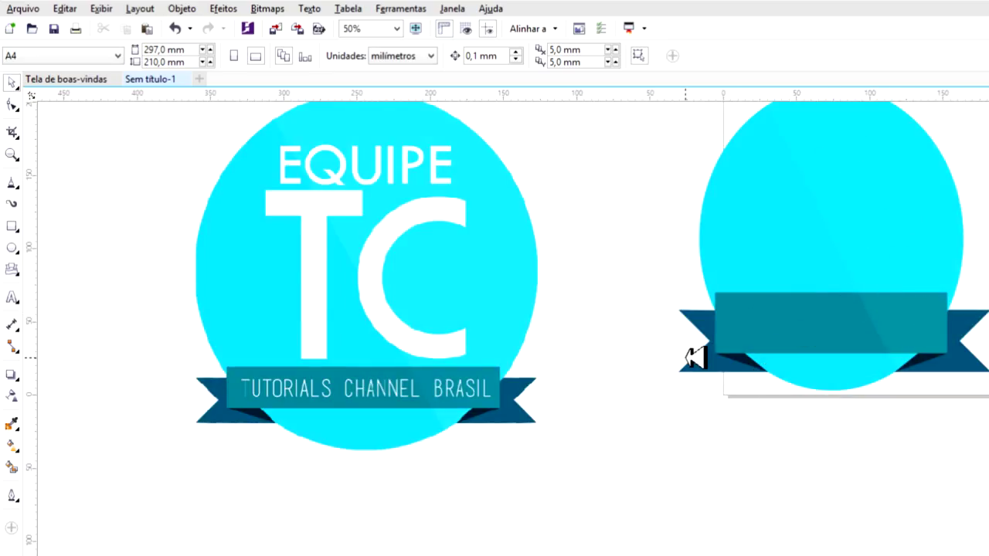
pyautogui.click(276, 326)
pyautogui.click(619, 343)
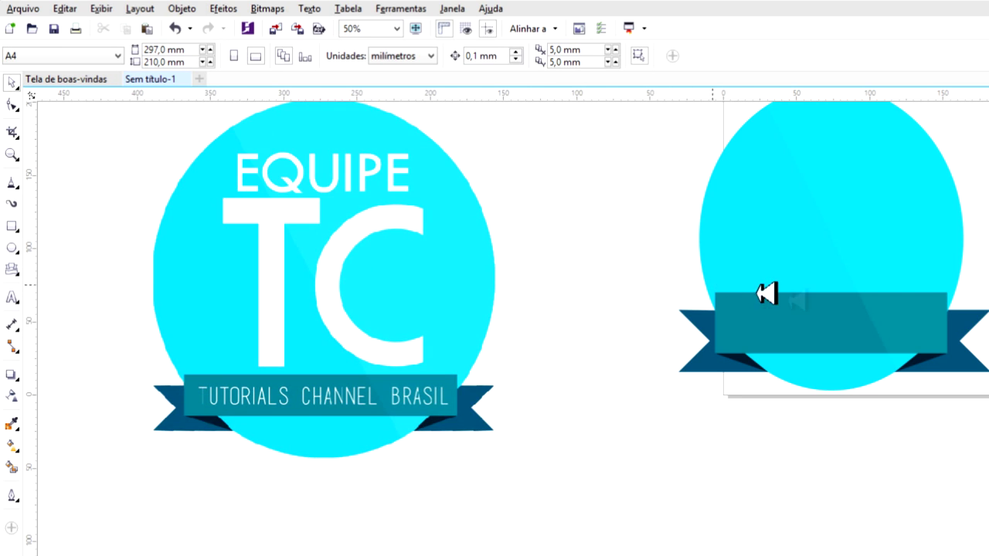
pyautogui.scroll(-1, 769, 316)
pyautogui.scroll(1, 956, 340)
pyautogui.scroll(3, 528, 131)
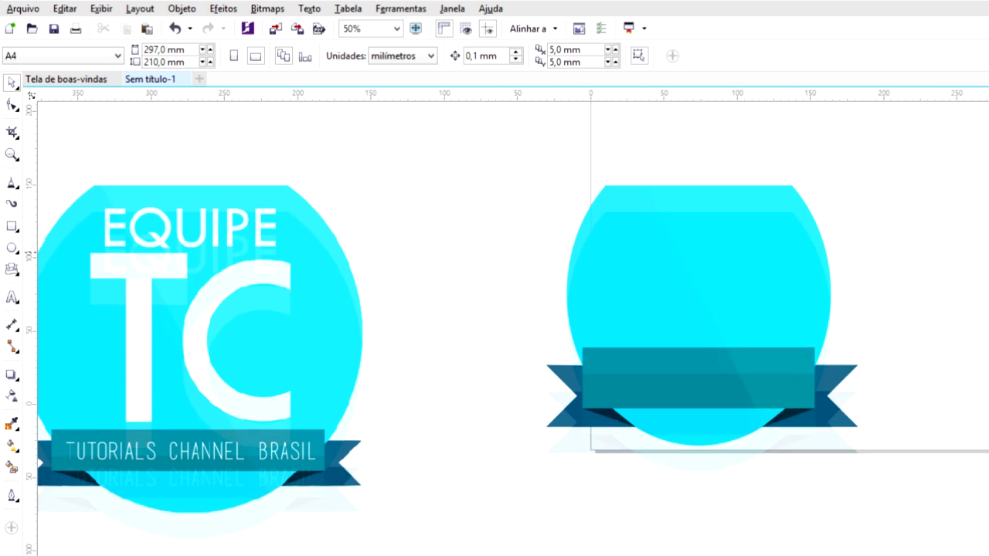
pyautogui.moveTo(512, 137); pyautogui.dragTo(986, 539)
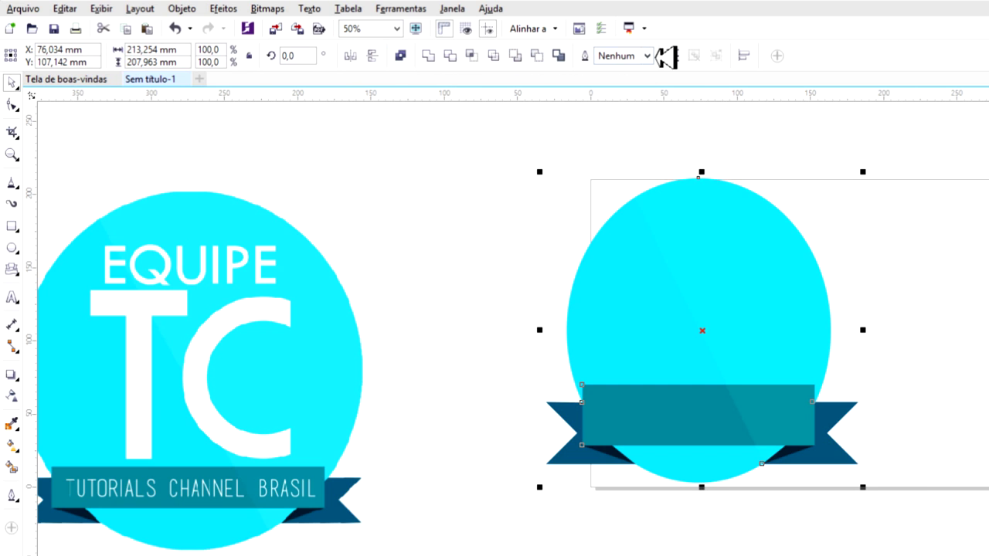
# Group the badge, shrink it to about 61%, and move it beside the Equipe TC logo
pyautogui.hotkey('ctrl', 'g')
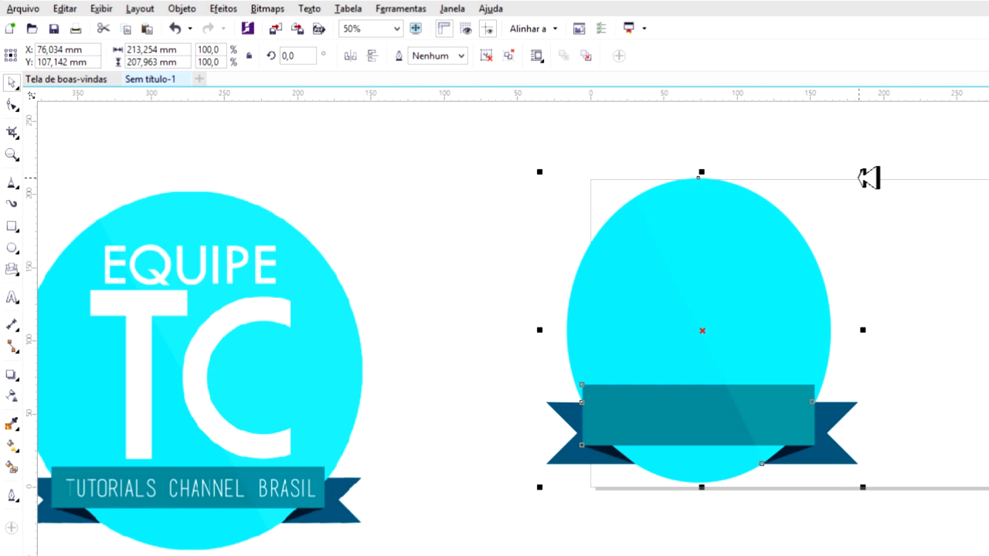
pyautogui.moveTo(863, 171); pyautogui.dragTo(750, 287)
pyautogui.moveTo(698, 364); pyautogui.dragTo(514, 228)
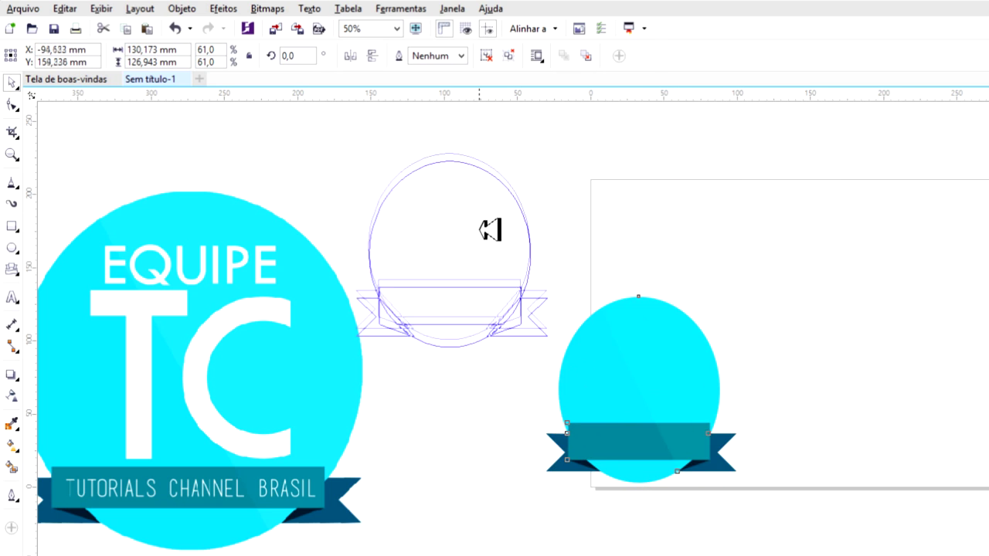
pyautogui.click(560, 300)
pyautogui.moveTo(533, 301)
pyautogui.mouseDown()
pyautogui.moveTo(464, 302)
pyautogui.moveTo(643, 308)
pyautogui.mouseUp()
pyautogui.click(643, 307)
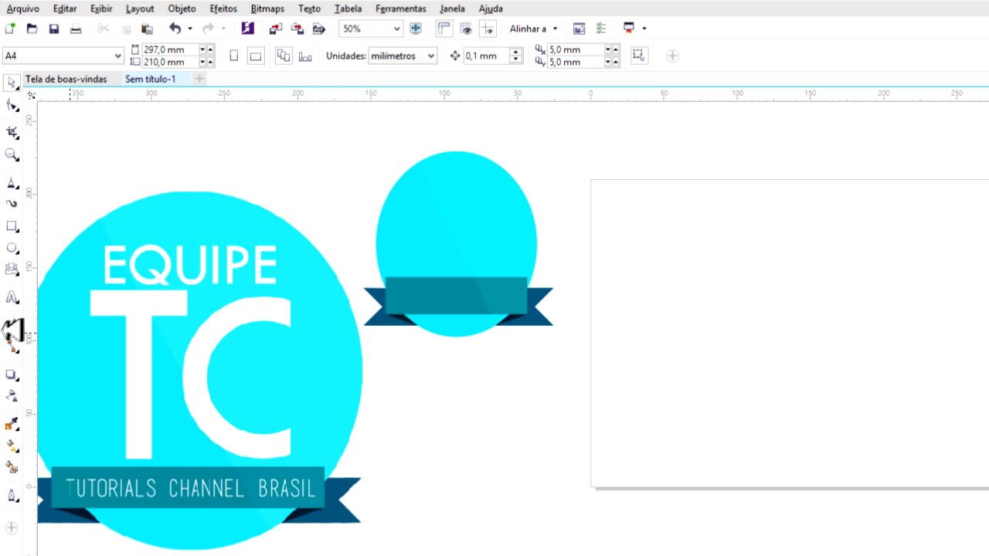
# From Insert Character (Ctrl+F11), drop a 24 pt Webdings shield glyph onto the page
pyautogui.click(309, 9)
pyautogui.moveTo(380, 168)
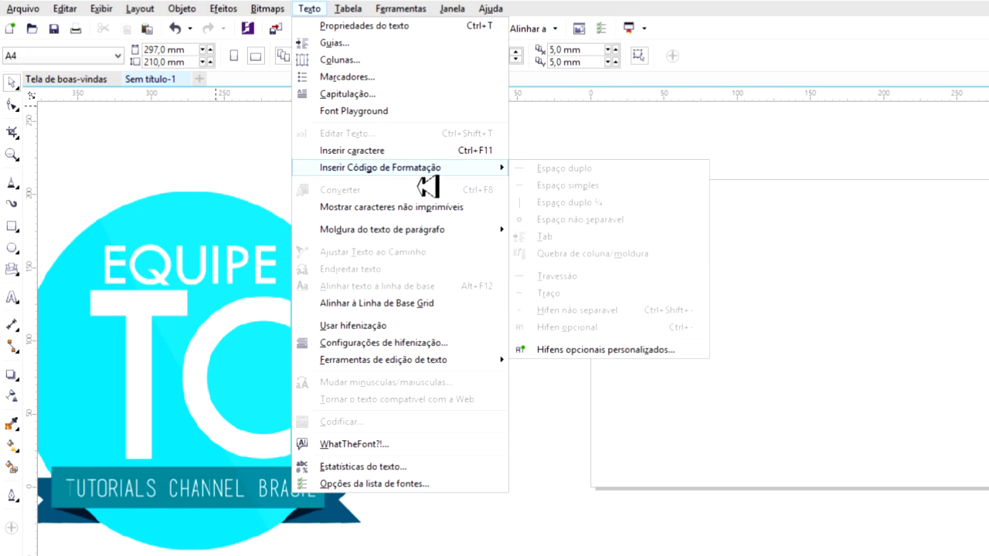
pyautogui.press('Escape')
pyautogui.scroll(-2, 400, 148)
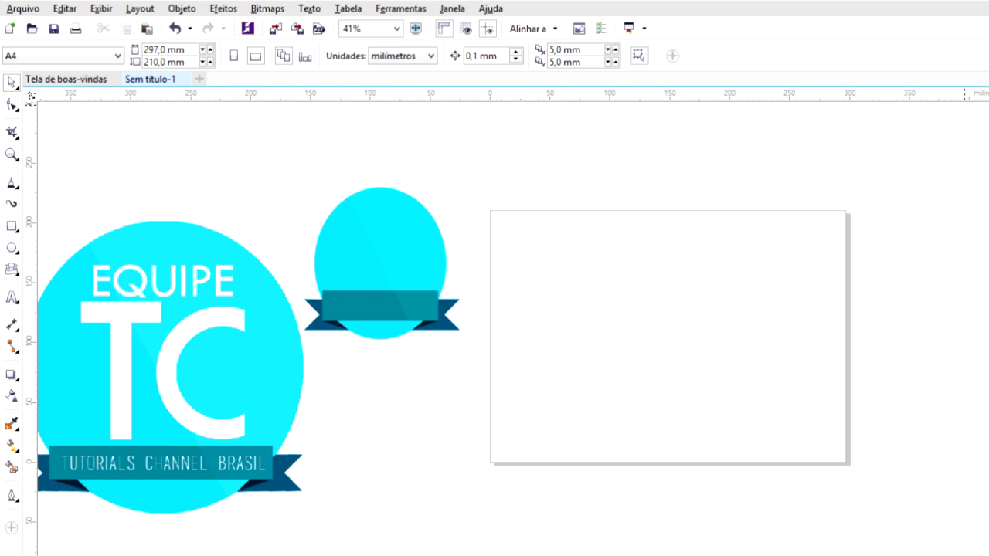
pyautogui.hotkey('ctrl', 'F11')
pyautogui.click(317, 9)
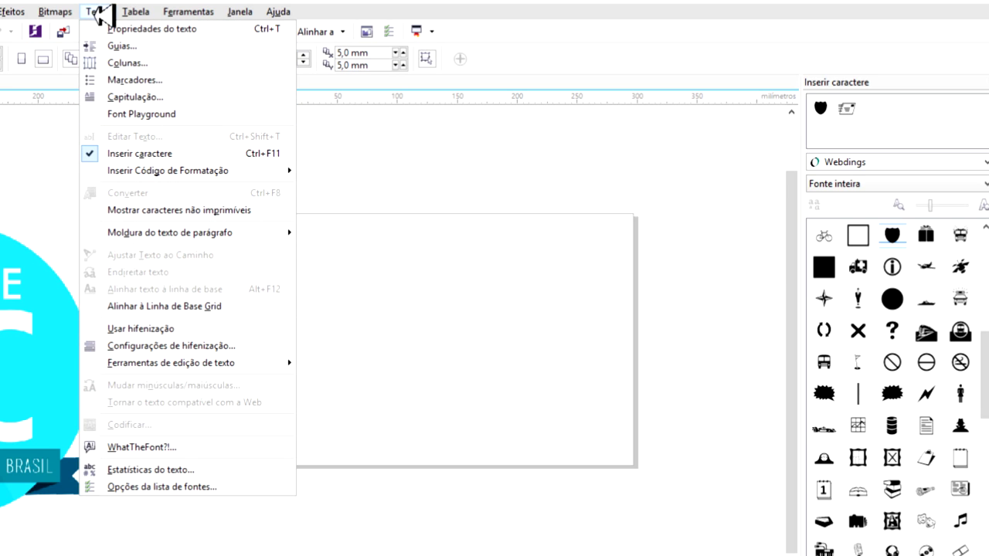
pyautogui.click(889, 183)
pyautogui.click(884, 161)
pyautogui.click(885, 161)
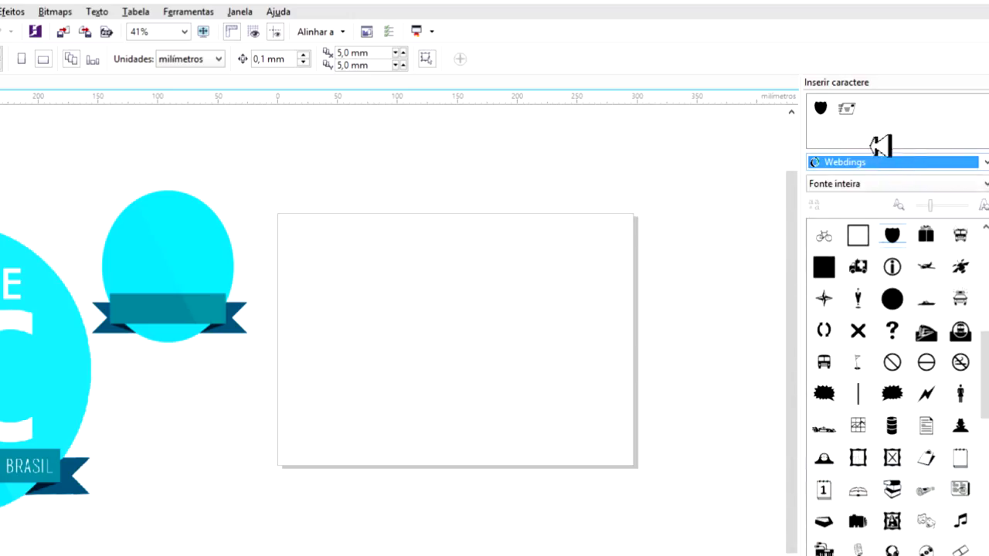
pyautogui.moveTo(985, 325)
pyautogui.mouseDown()
pyautogui.moveTo(985, 394)
pyautogui.moveTo(985, 328)
pyautogui.mouseUp()
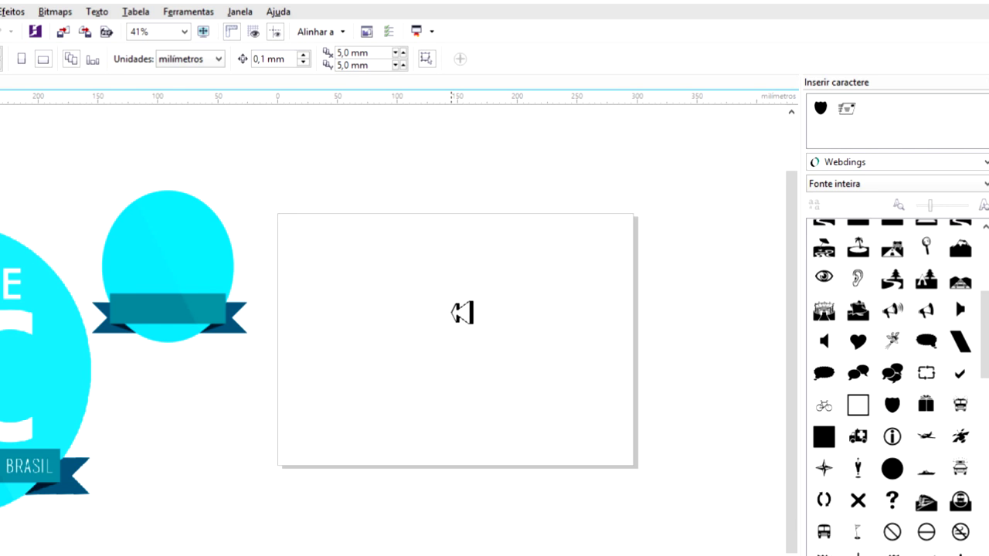
pyautogui.moveTo(452, 313); pyautogui.dragTo(452, 312)
pyautogui.scroll(1, 453, 313)
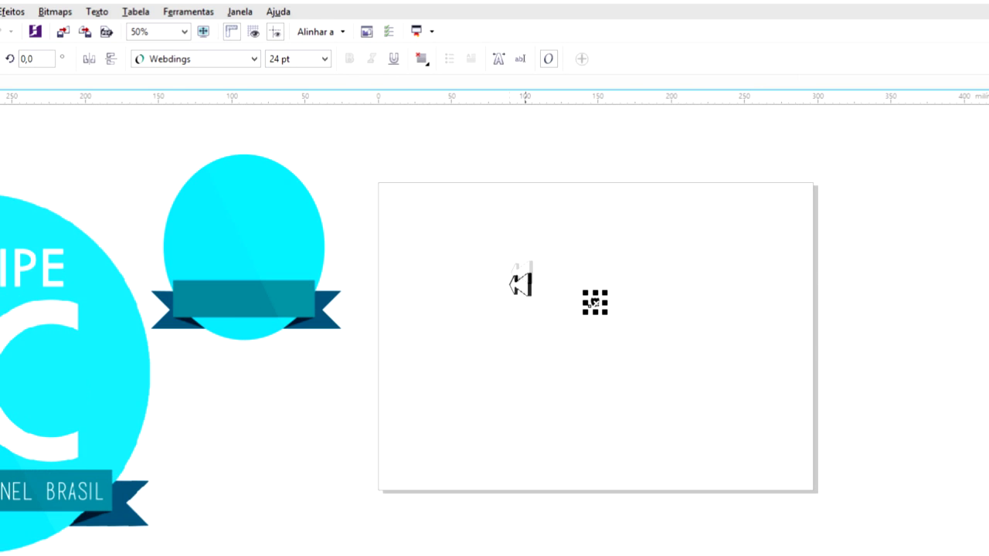
# Enlarge the Webdings shield to about 509 pt, centre it on the page, and stretch it taller and narrower
pyautogui.moveTo(610, 287); pyautogui.dragTo(884, 183)
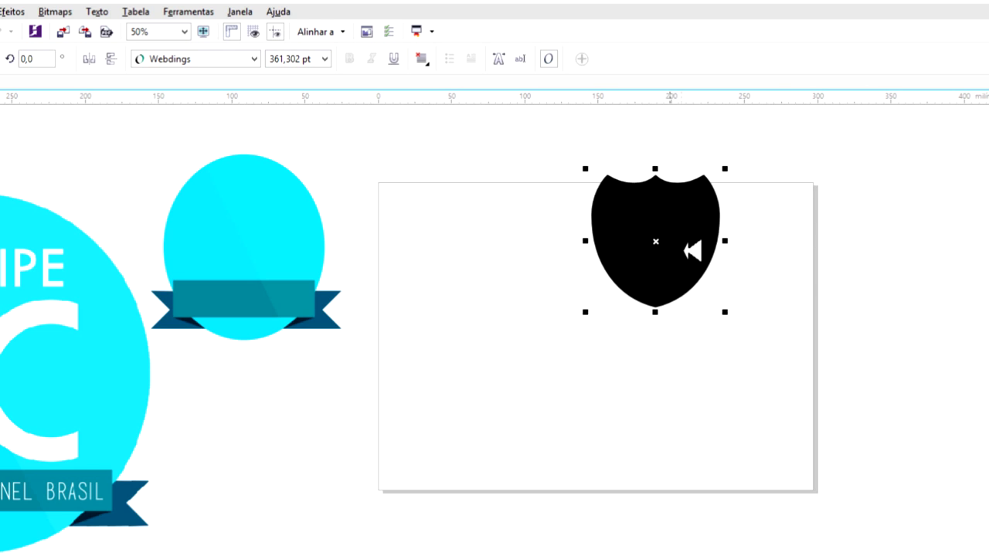
pyautogui.moveTo(688, 256); pyautogui.dragTo(636, 345)
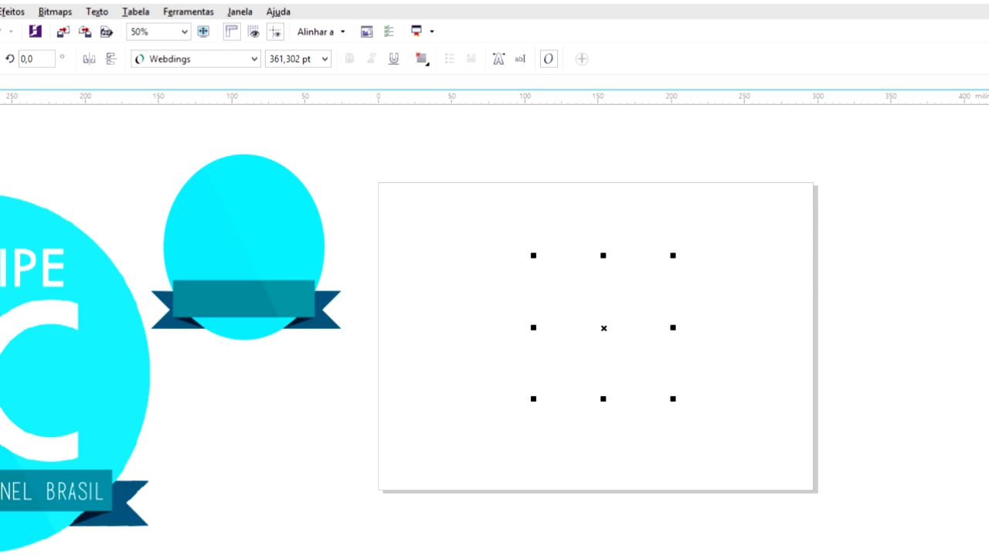
pyautogui.moveTo(674, 256); pyautogui.dragTo(722, 199)
pyautogui.moveTo(724, 299); pyautogui.dragTo(663, 295)
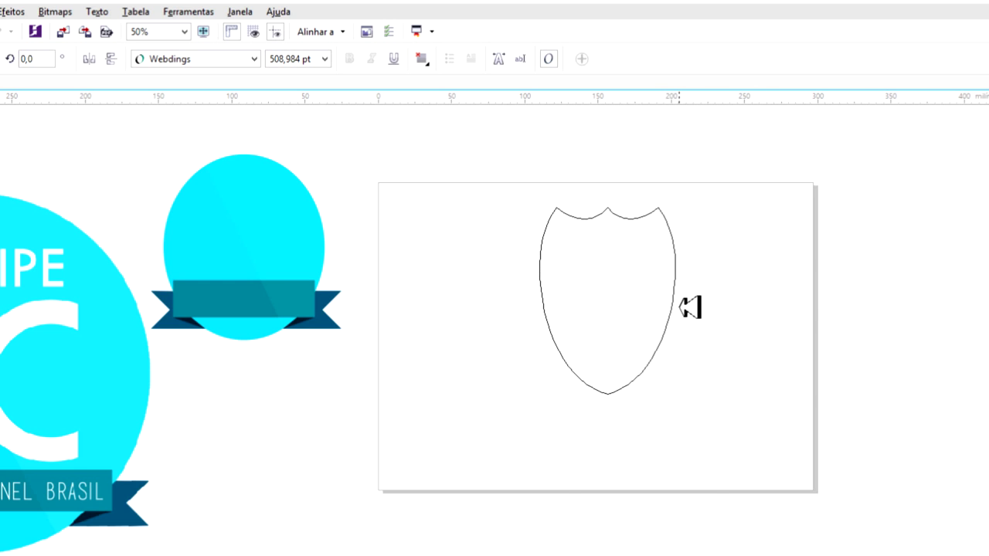
pyautogui.click(663, 295)
pyautogui.scroll(2, 639, 310)
pyautogui.scroll(-2, 705, 410)
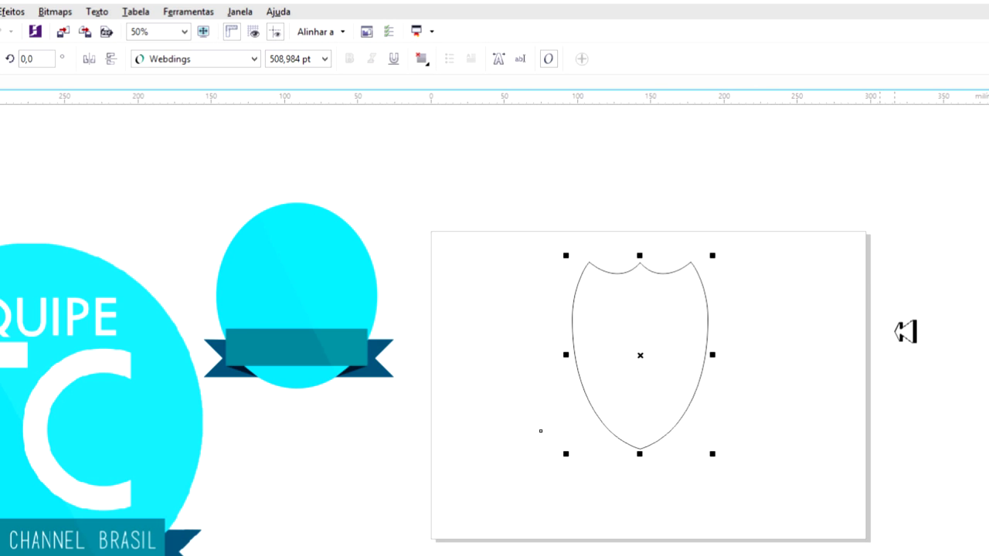
pyautogui.click(901, 332)
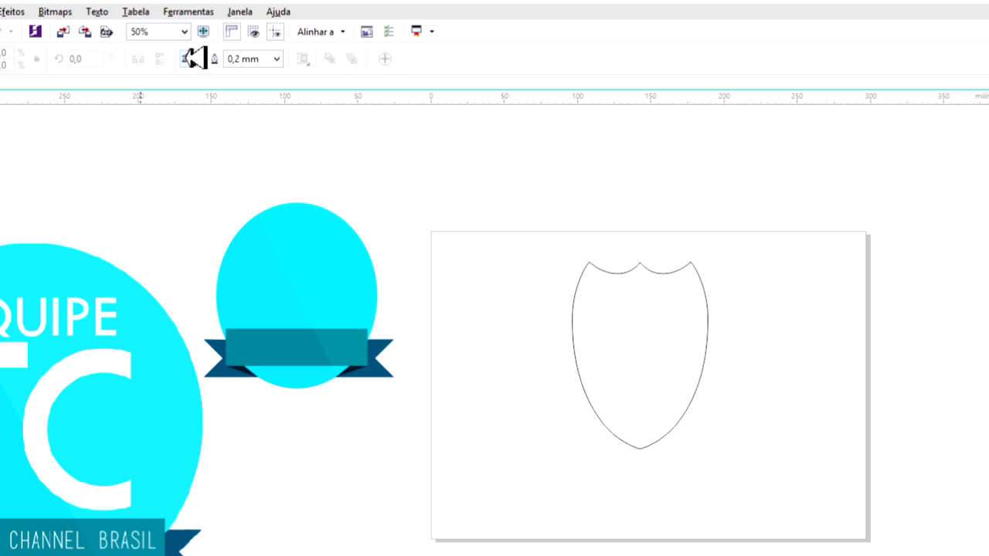
pyautogui.click(189, 59)
# Draw a ribbon banner preset across the shield's lower part and widen it slightly to the right
pyautogui.click(216, 83)
pyautogui.moveTo(535, 355)
pyautogui.mouseDown()
pyautogui.moveTo(769, 423)
pyautogui.moveTo(761, 411)
pyautogui.mouseUp()
pyautogui.click(517, 359)
pyautogui.moveTo(636, 379); pyautogui.dragTo(624, 391)
pyautogui.moveTo(760, 395); pyautogui.dragTo(772, 394)
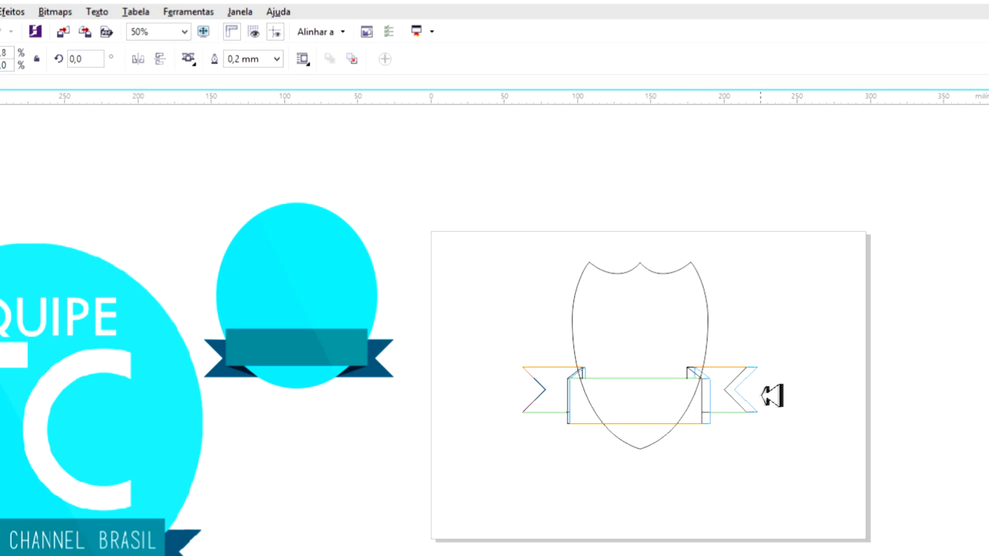
pyautogui.scroll(2, 742, 450)
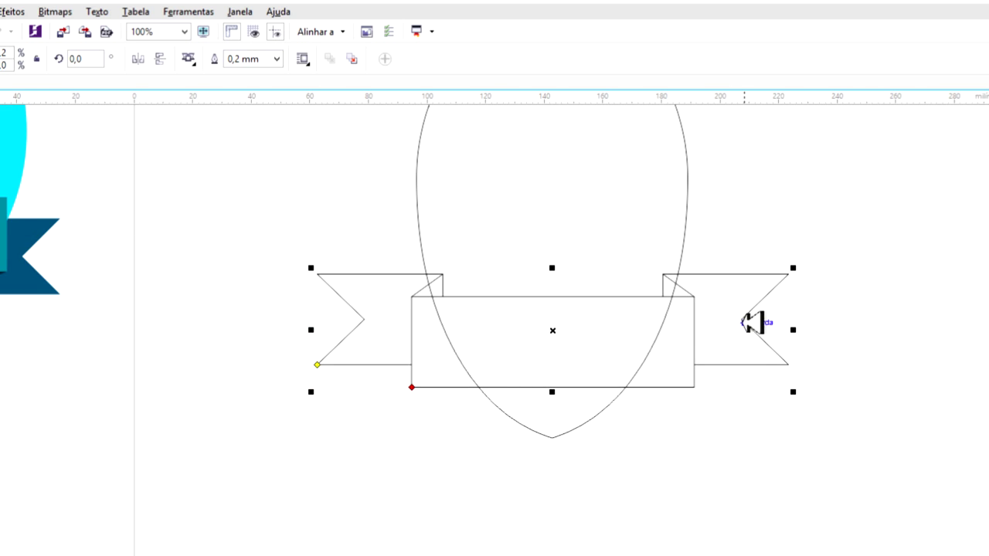
pyautogui.rightClick(479, 321)
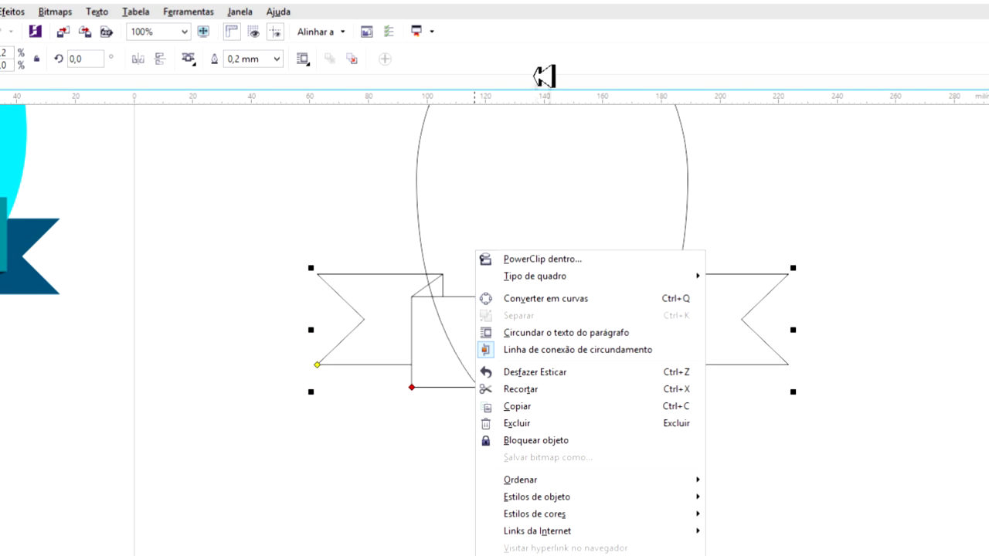
# Convert the banner to curves and delete the diagonals joining each flag to the band's top corners
pyautogui.click(541, 298)
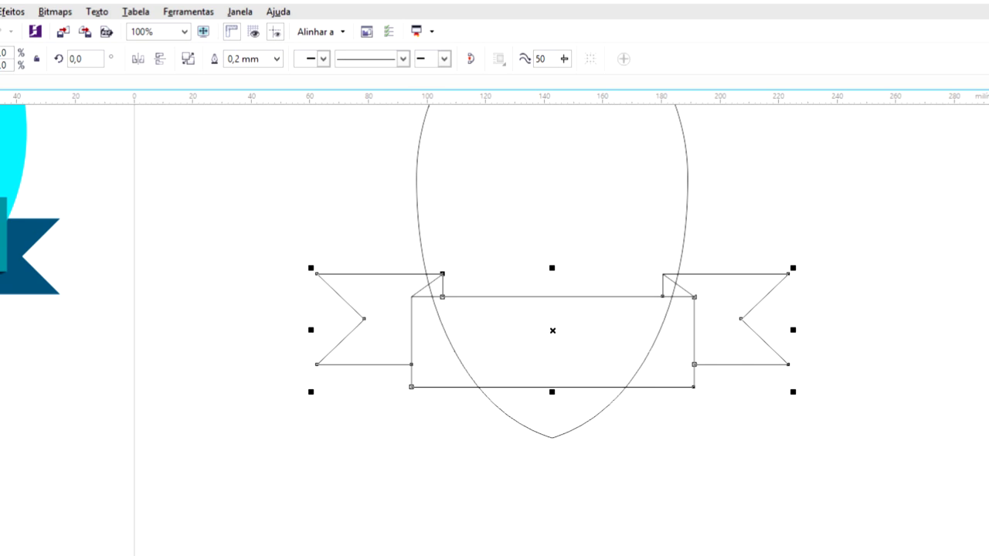
pyautogui.press('F10')
pyautogui.click(445, 296)
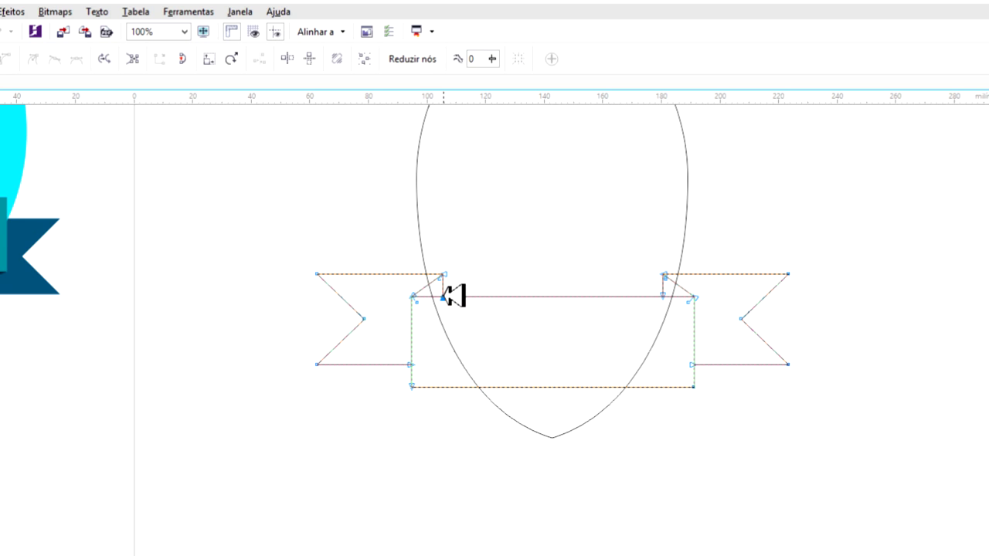
pyautogui.click(451, 281)
pyautogui.click(447, 275)
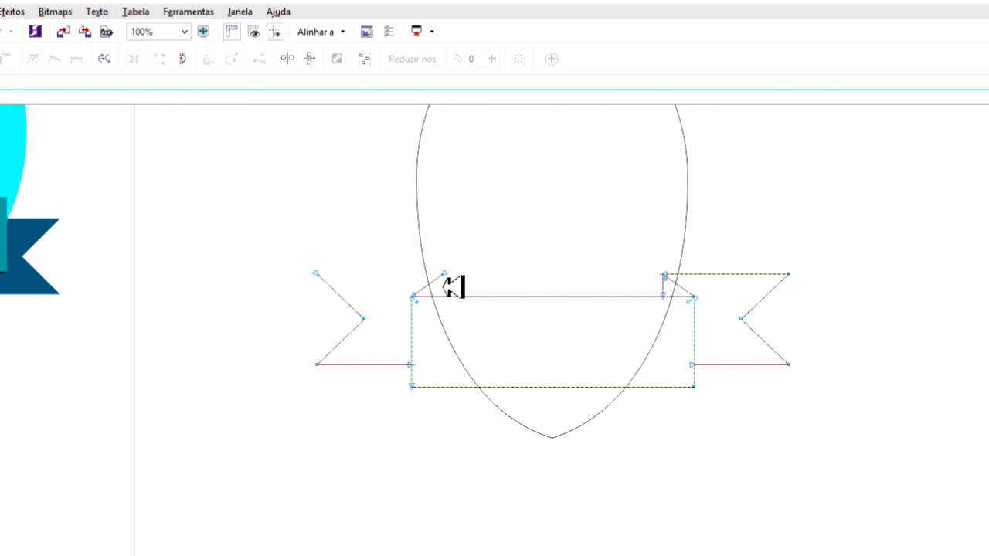
pyautogui.hotkey('ctrl', 'z')
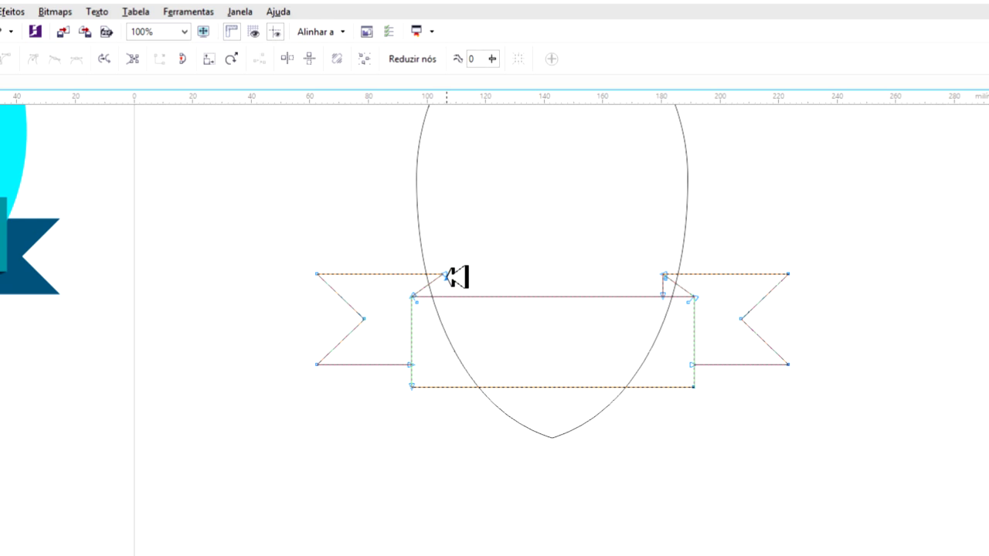
pyautogui.click(447, 275)
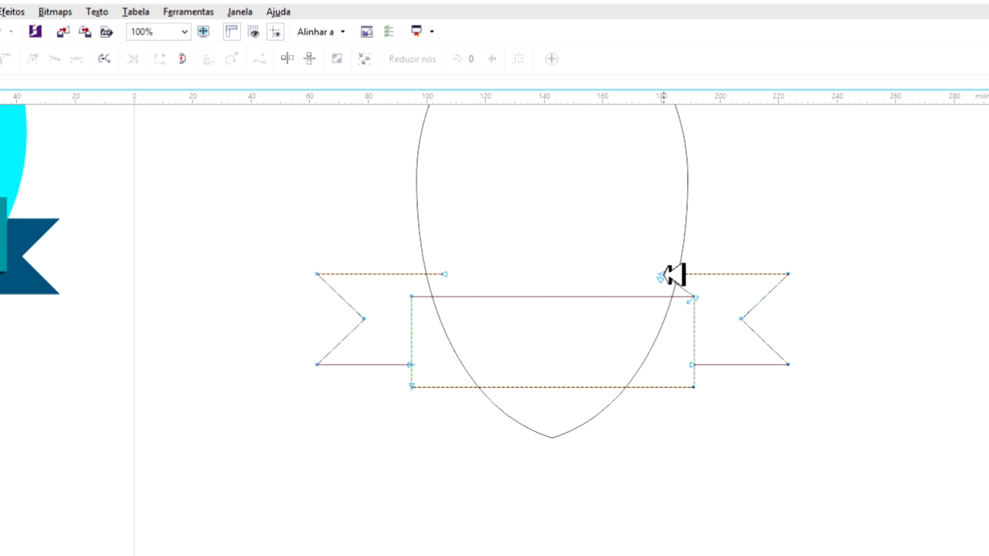
pyautogui.click(661, 278)
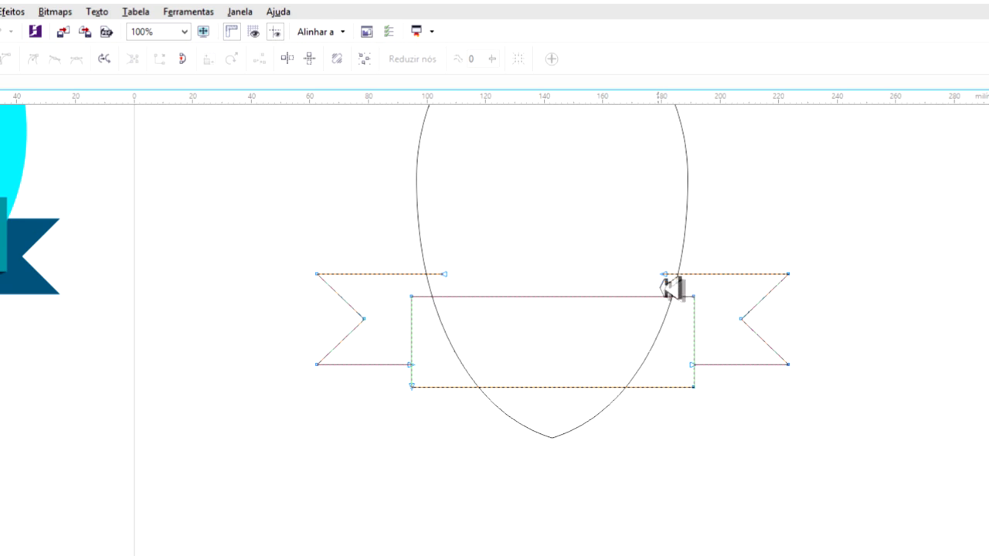
pyautogui.press('space')
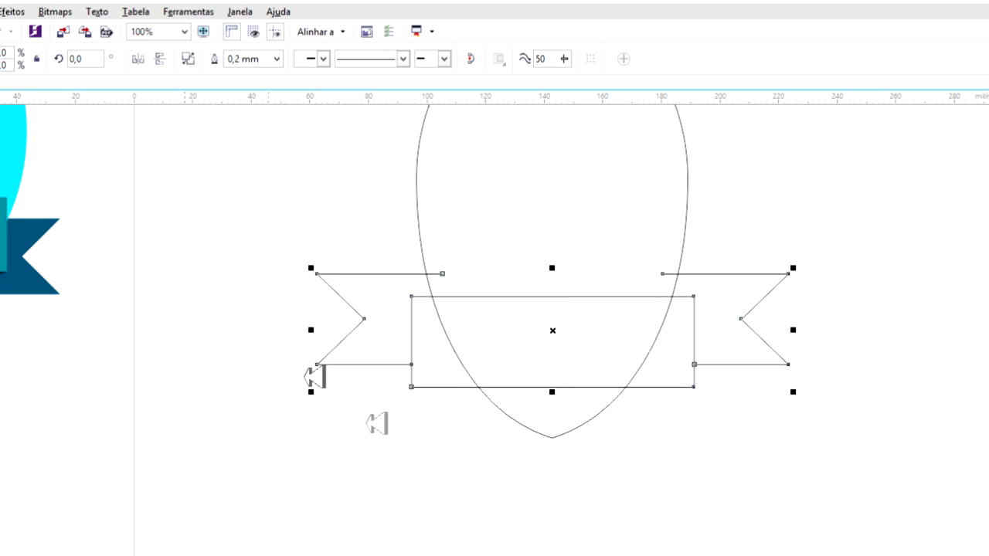
pyautogui.press('Escape')
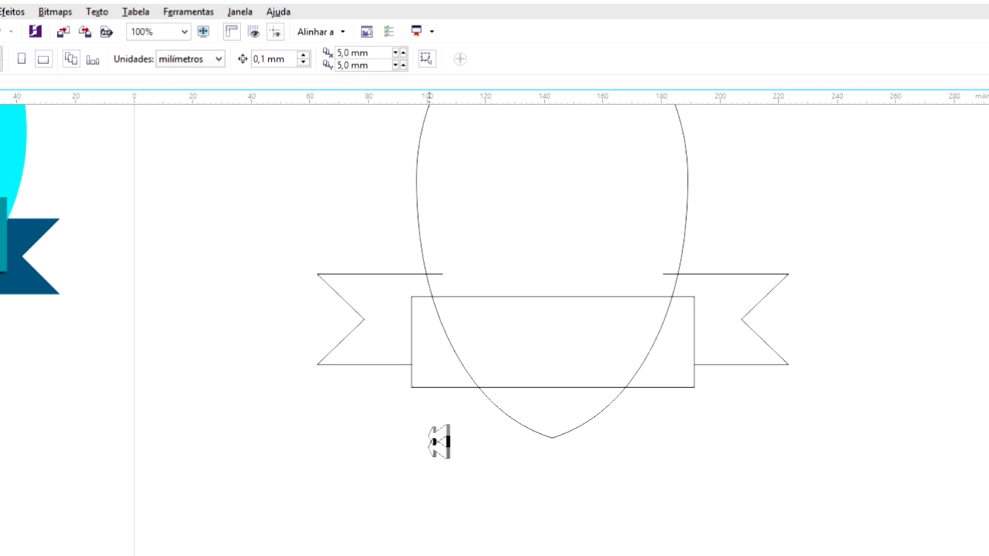
# Undo a misplaced diagonal line and ungroup the banner into separate flag and band pieces
pyautogui.press('F5')
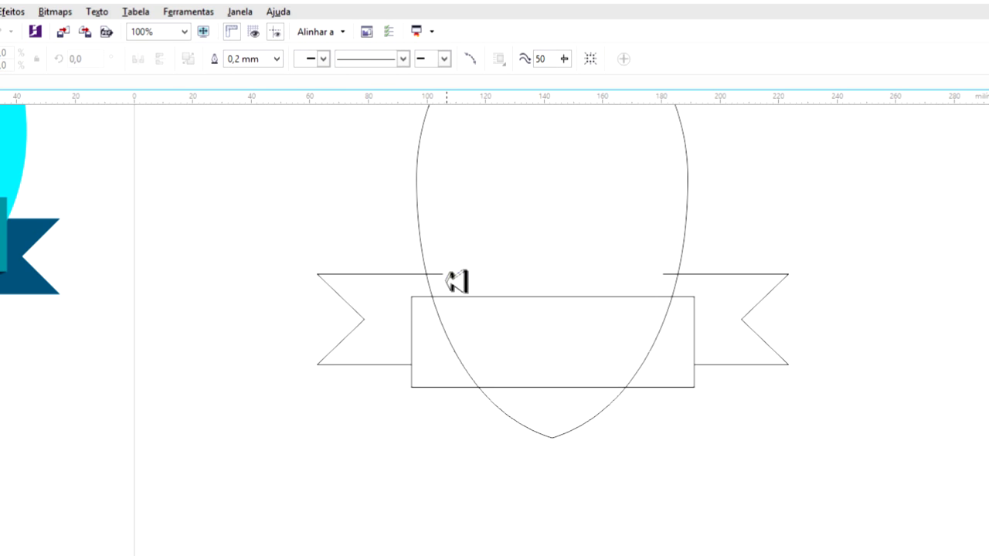
pyautogui.click(442, 274)
pyautogui.click(413, 365)
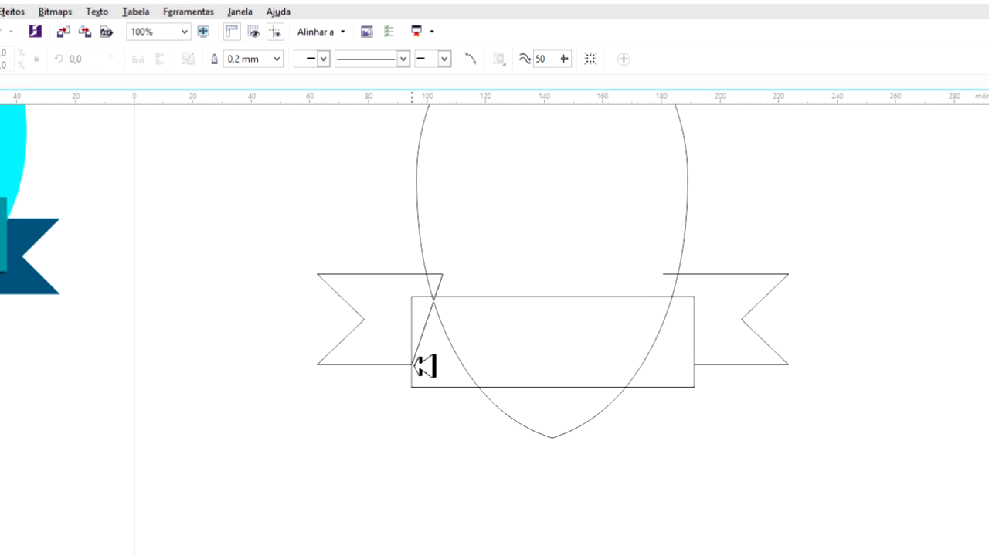
pyautogui.doubleClick(438, 367)
pyautogui.hotkey('ctrl', 'z')
pyautogui.press('space')
pyautogui.click(411, 340)
pyautogui.click(313, 328)
pyautogui.click(349, 309)
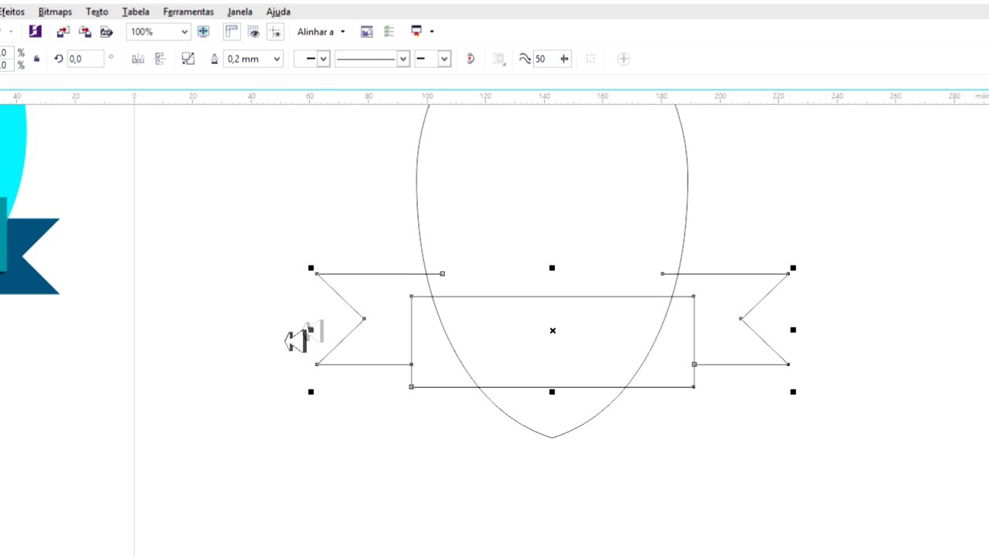
pyautogui.click(191, 58)
pyautogui.click(293, 315)
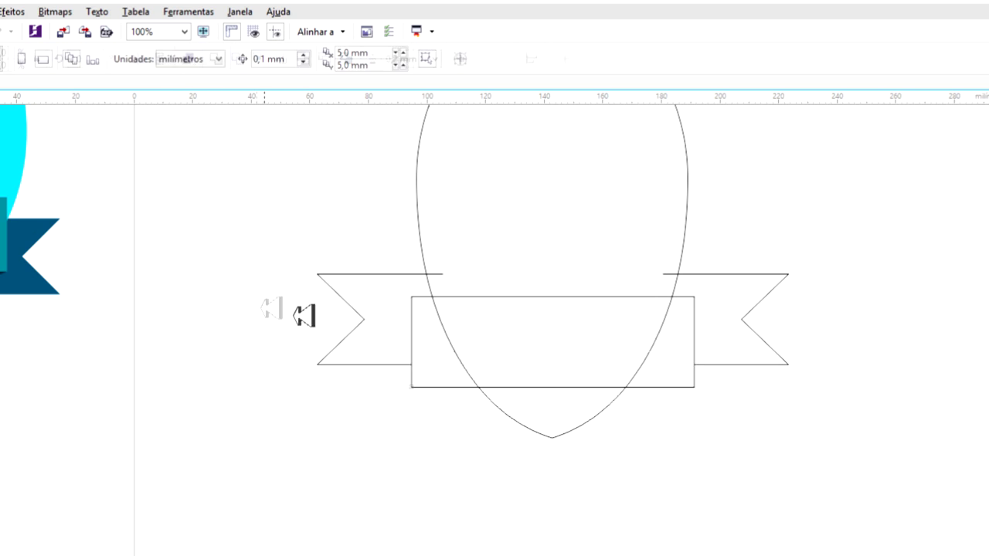
# Draw diagonals from the left and right flags' top ends down to the band's lower corners
pyautogui.click(347, 302)
pyautogui.click(606, 385)
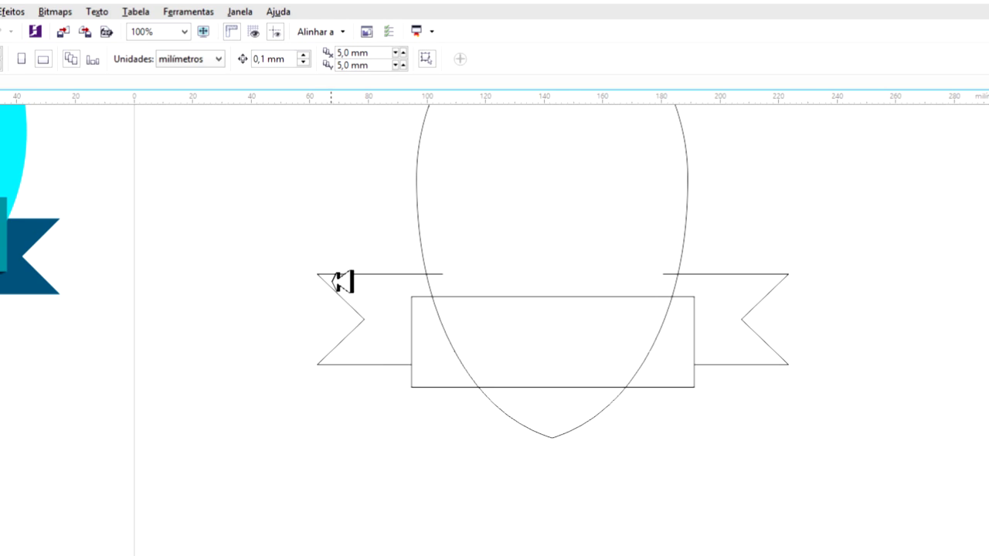
pyautogui.click(329, 275)
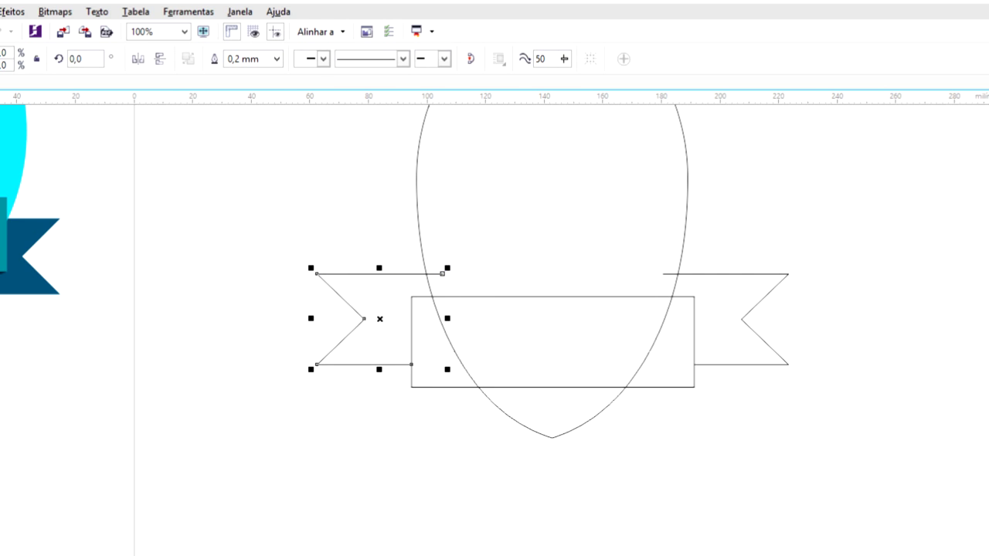
pyautogui.moveTo(444, 273); pyautogui.dragTo(411, 364)
pyautogui.click(742, 334)
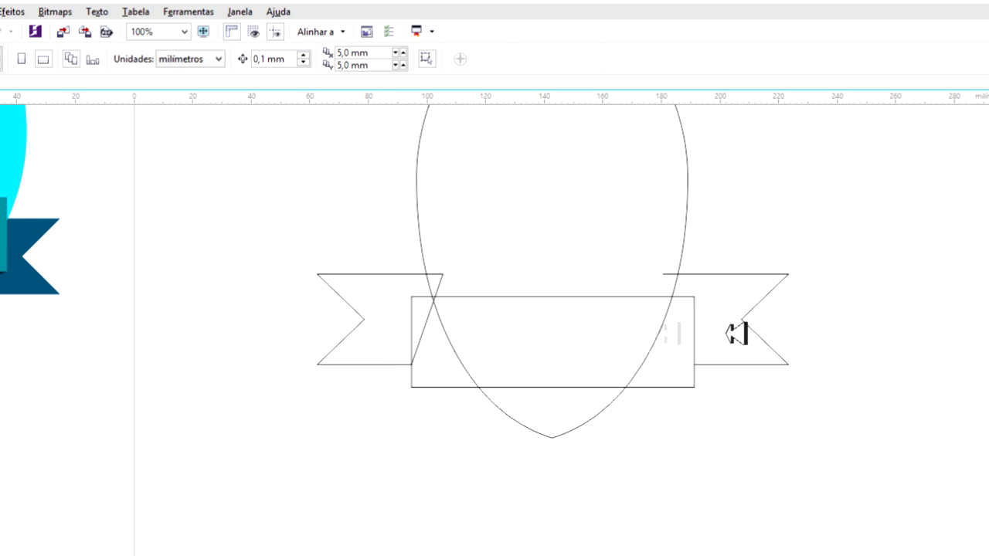
pyautogui.click(748, 288)
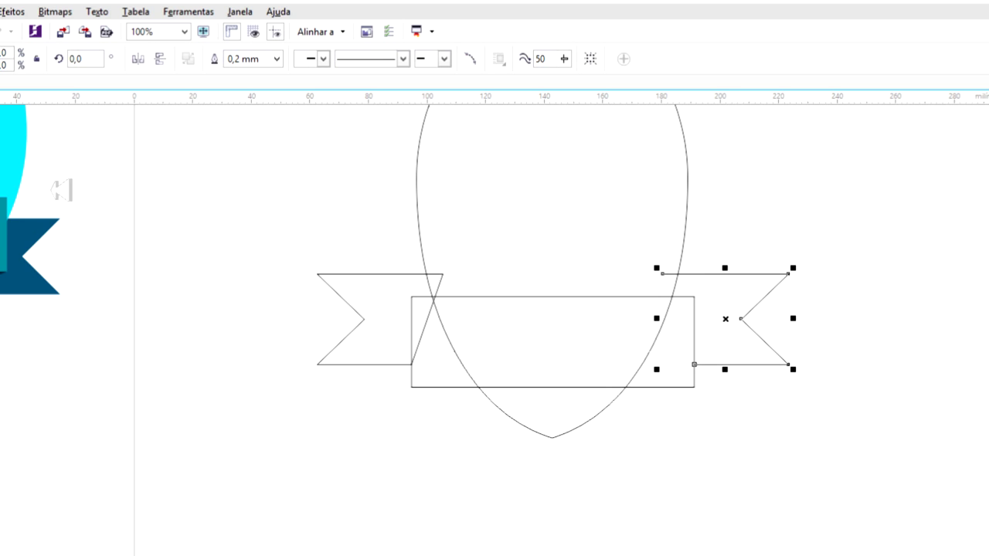
pyautogui.moveTo(663, 273); pyautogui.dragTo(694, 365)
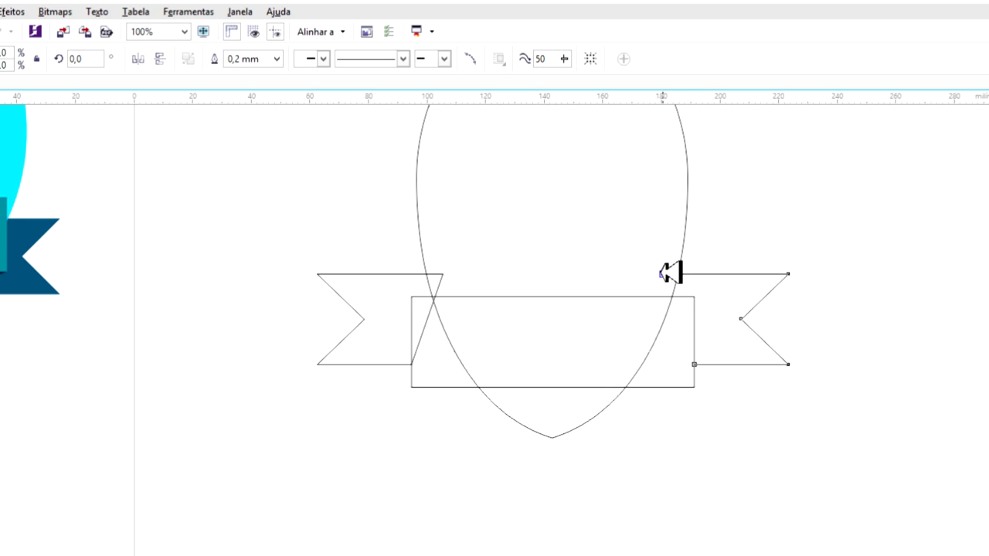
pyautogui.click(694, 363)
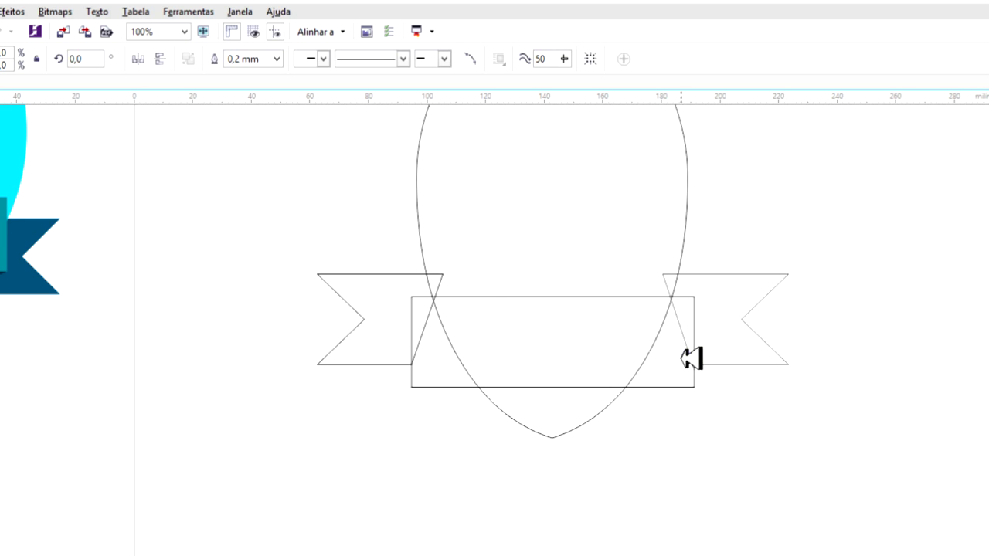
pyautogui.press('Delete')
pyautogui.hotkey('ctrl', 'z')
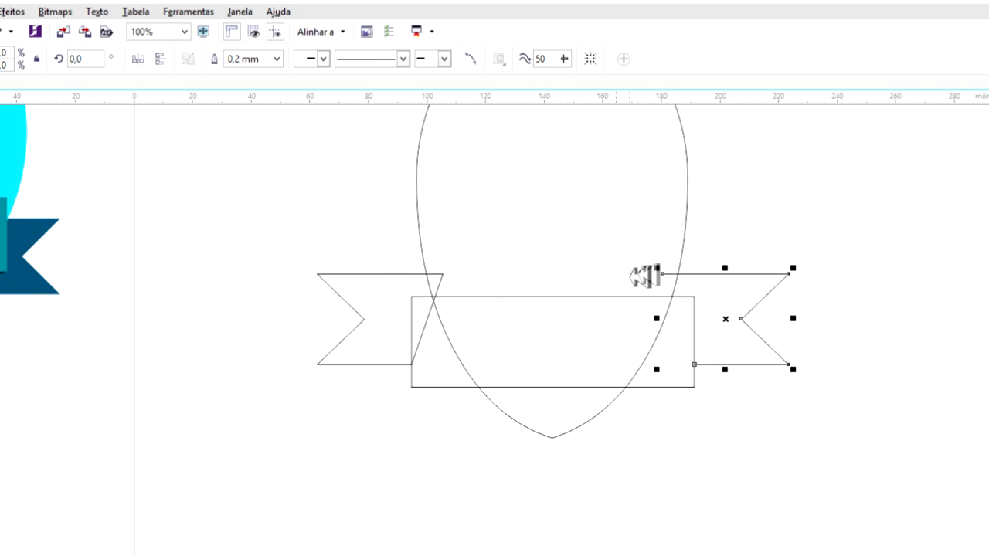
# Redraw the right flag's diagonal to the band's lower-right corner, then select the shield
pyautogui.click(663, 273)
pyautogui.click(694, 363)
pyautogui.click(463, 445)
pyautogui.click(421, 332)
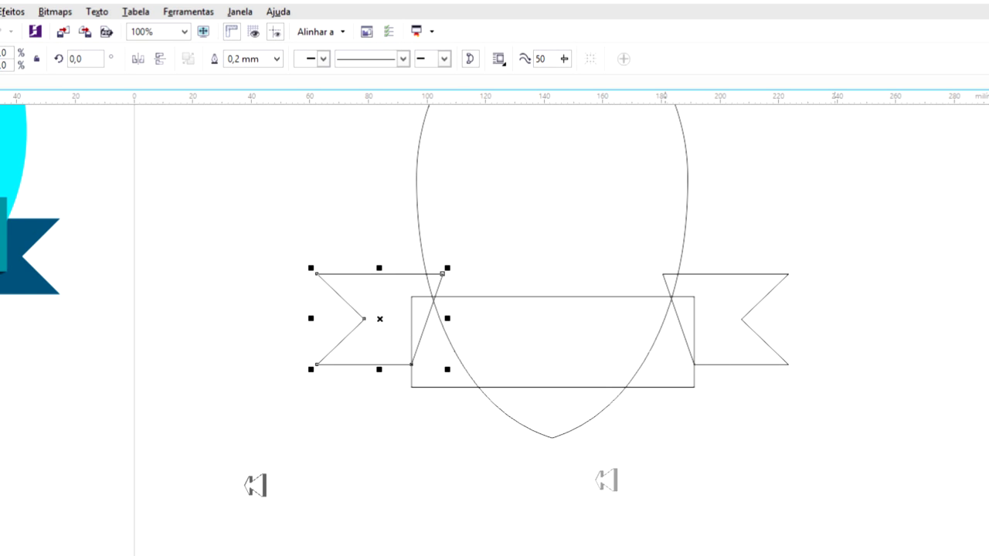
pyautogui.click(422, 434)
pyautogui.scroll(-1, 421, 434)
pyautogui.click(519, 274)
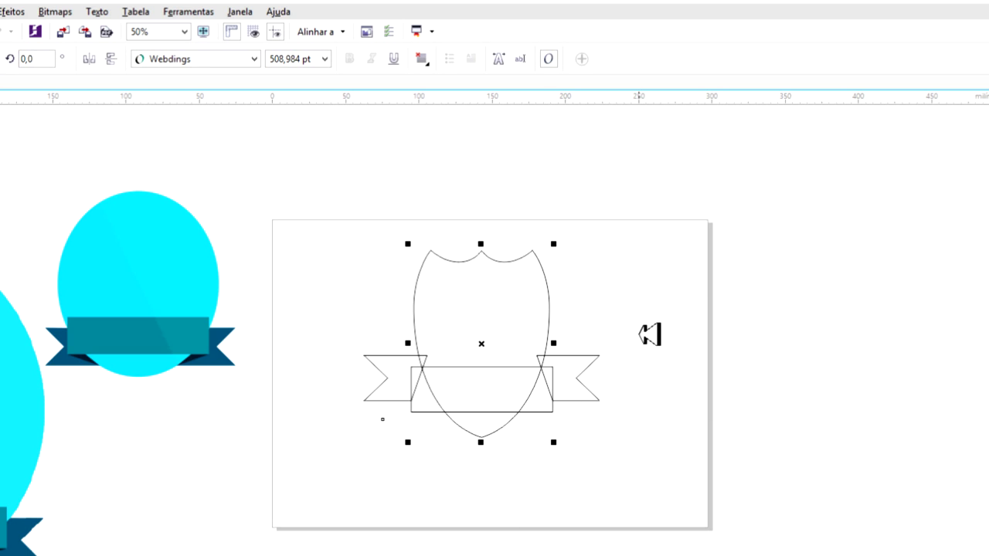
pyautogui.scroll(1, 647, 326)
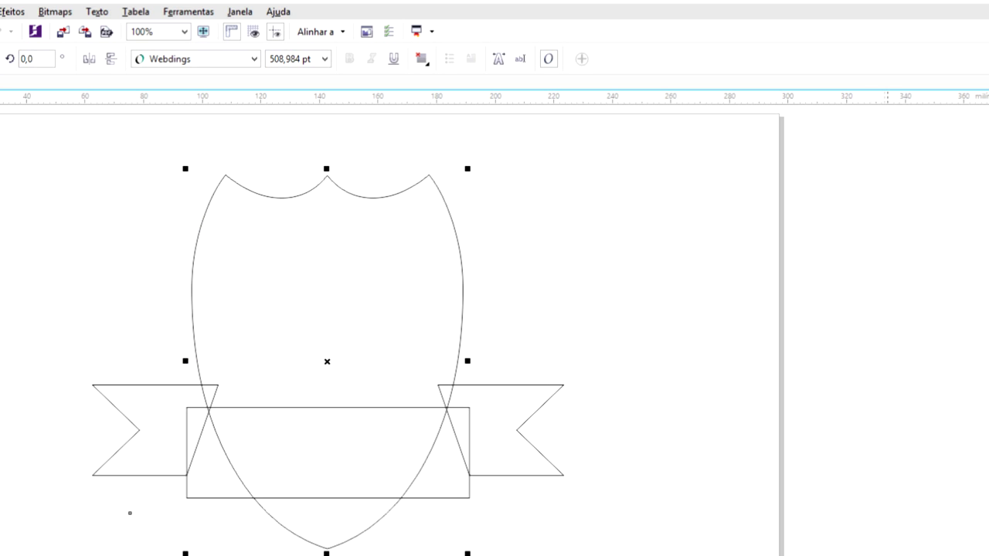
# Fill the shield orange and the centre band yellow
pyautogui.click(825, 369)
pyautogui.click(467, 274)
pyautogui.click(639, 331)
pyautogui.click(453, 464)
pyautogui.click(499, 404)
# Send the right flag behind the band and shield, and fill both flags gold
pyautogui.click(508, 422)
pyautogui.hotkey('shift', 'pagedown')
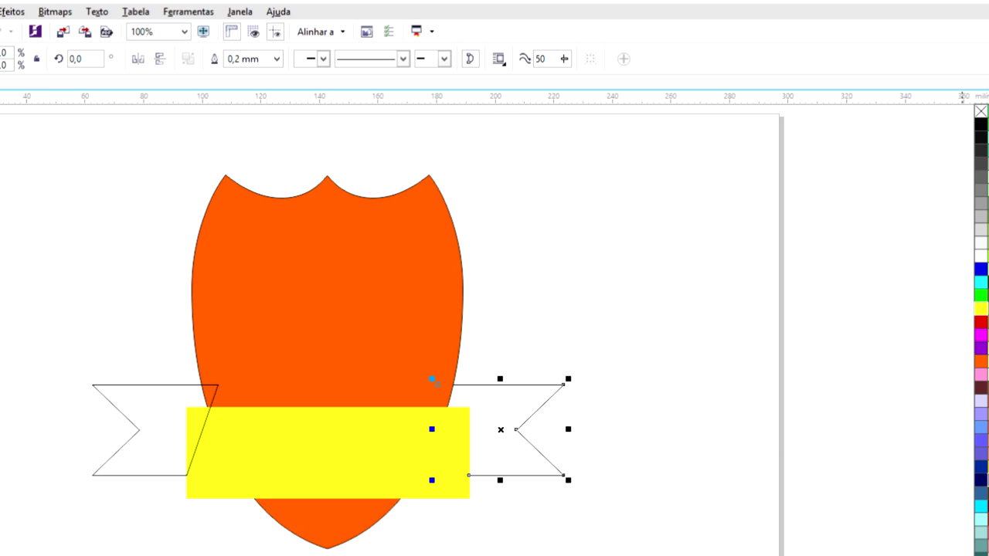
pyautogui.click(980, 308)
pyautogui.click(126, 422)
pyautogui.click(166, 422)
pyautogui.hotkey('ctrl', 'r')
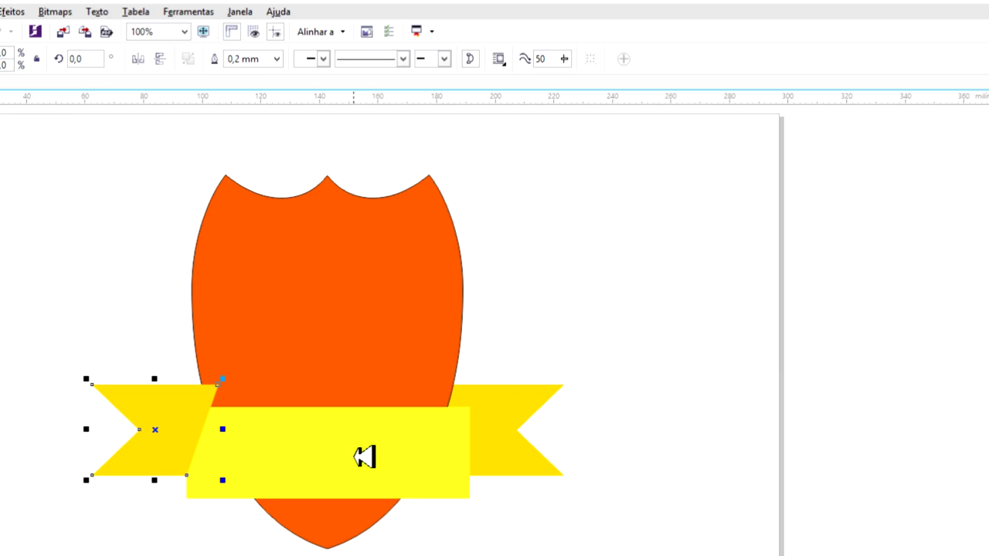
# Remove the orange shield's outline
pyautogui.click(588, 330)
pyautogui.click(417, 326)
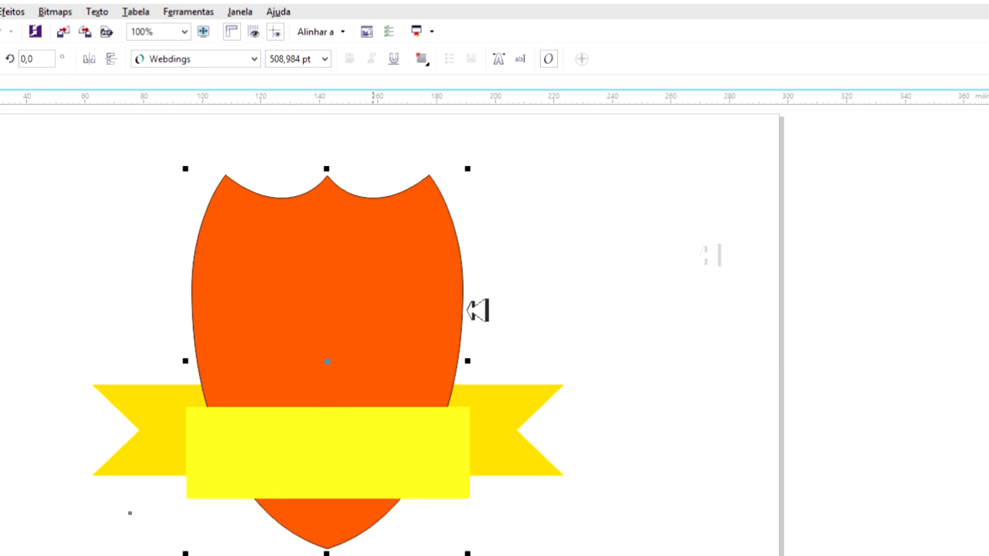
pyautogui.rightClick(23, 539)
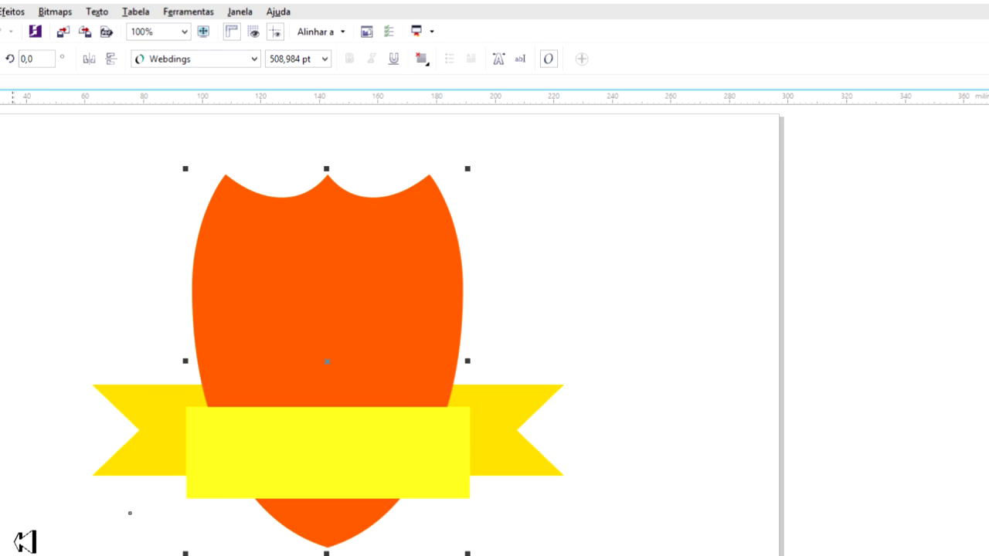
pyautogui.click(91, 494)
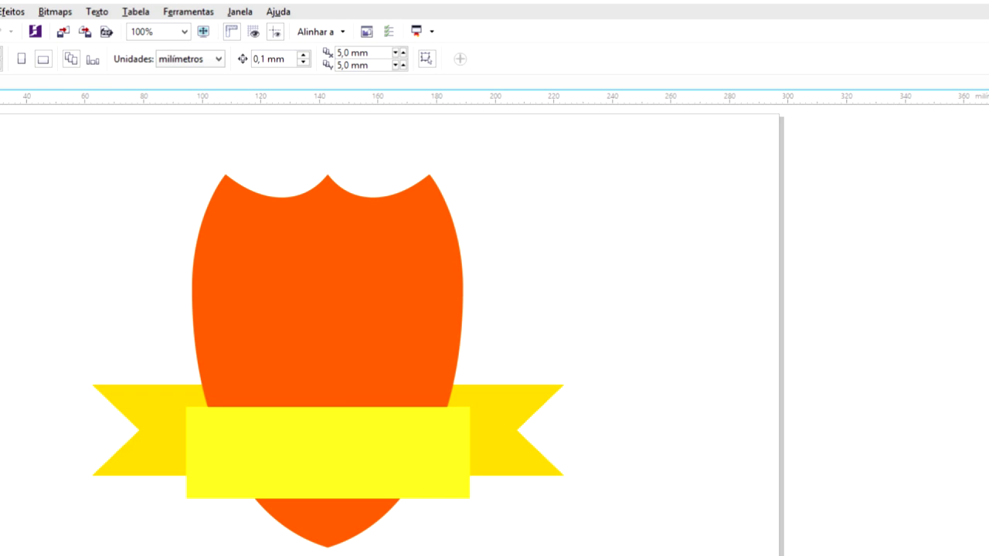
# Draw a triangle in the left fold where the shield edge meets the yellow band
pyautogui.press('F5')
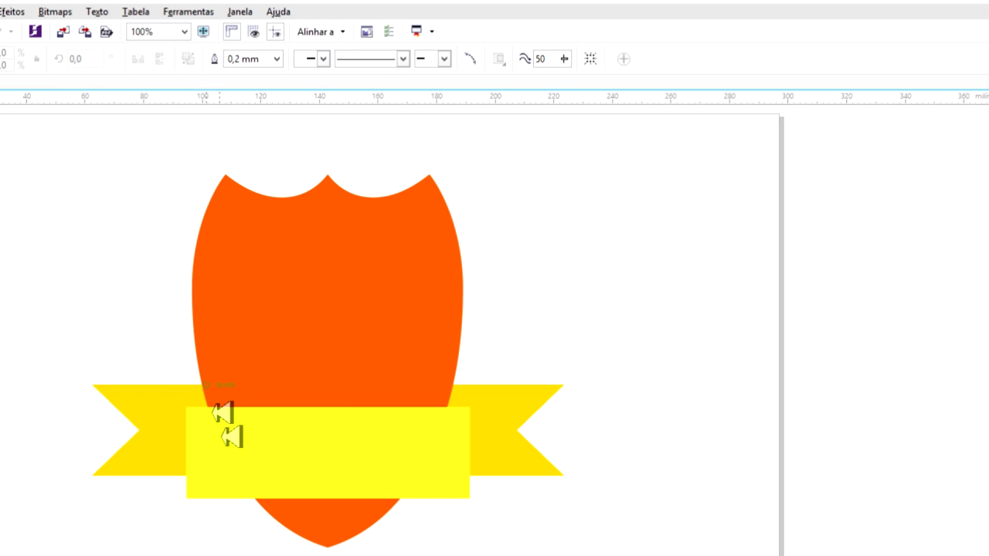
pyautogui.click(186, 407)
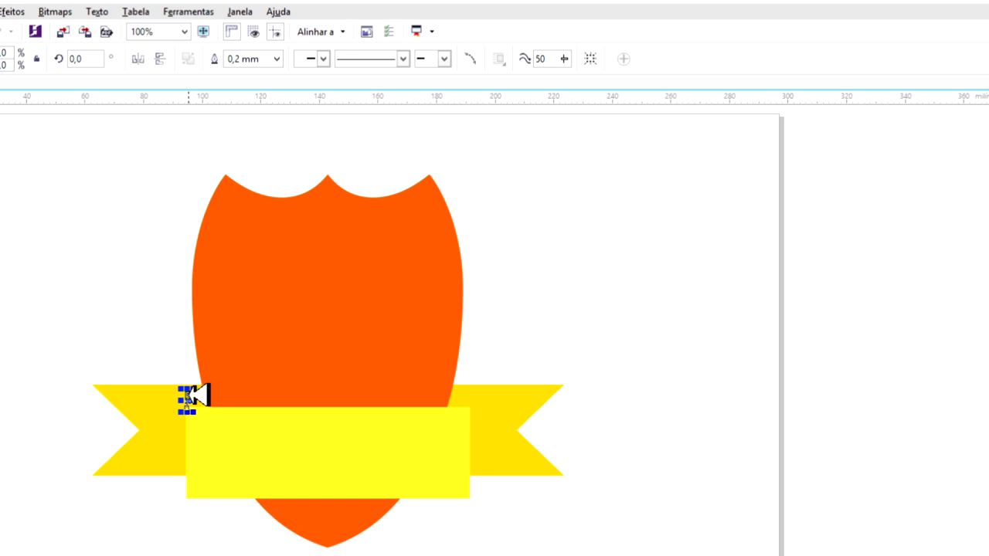
pyautogui.scroll(2, 214, 387)
pyautogui.click(168, 446)
pyautogui.click(229, 356)
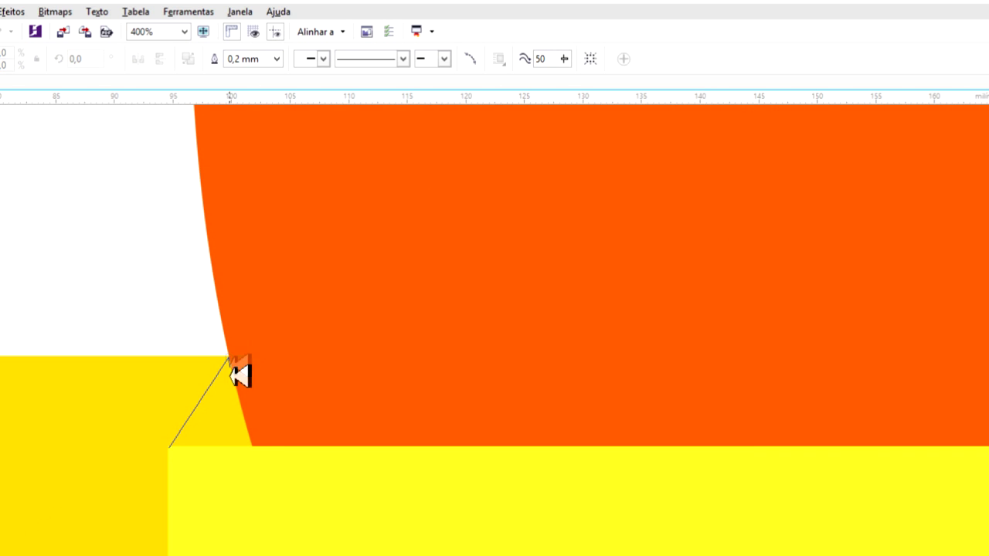
pyautogui.click(264, 447)
pyautogui.click(170, 447)
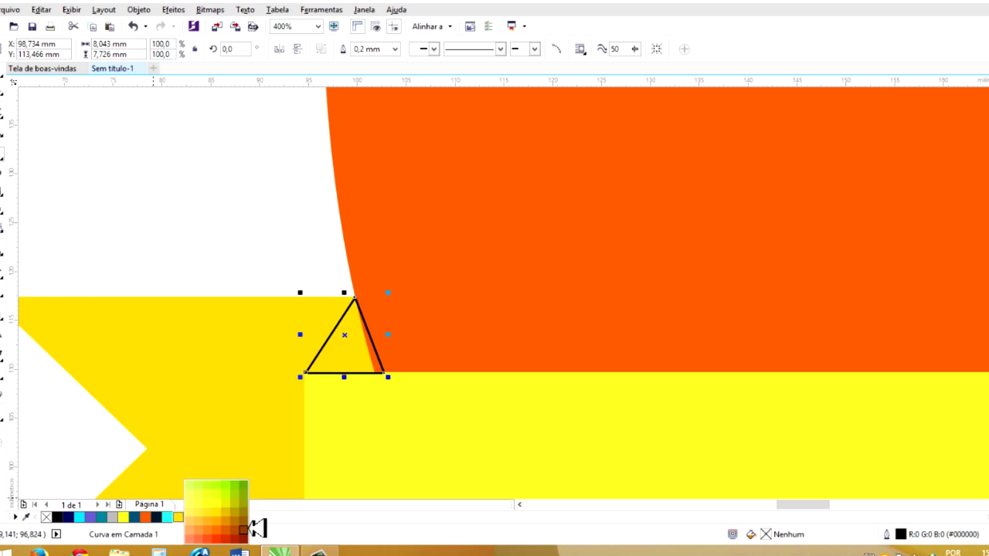
# Fill the left fold triangle dark brown (#9A4700) and remove its outline
pyautogui.click(246, 530)
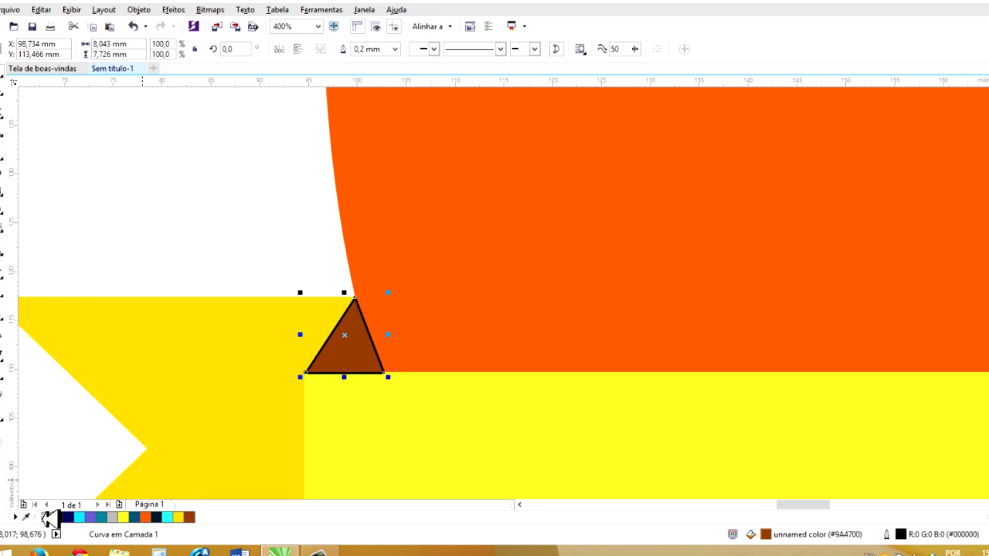
pyautogui.rightClick(48, 518)
pyautogui.scroll(-1, 523, 421)
pyautogui.scroll(-1, 601, 418)
pyautogui.click(327, 355)
# Send the left brown fold triangle back one level, behind the orange shield
pyautogui.scroll(1, 806, 451)
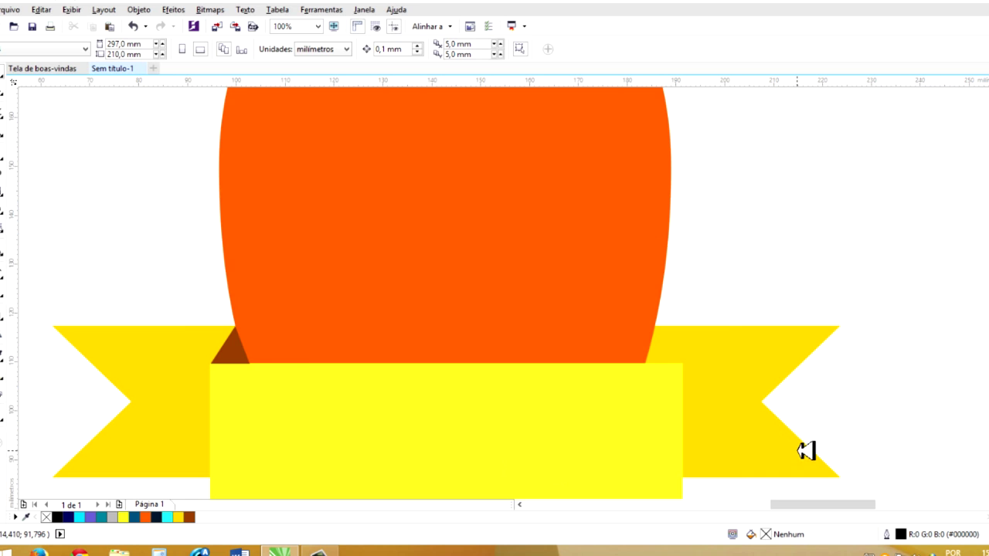
pyautogui.click(251, 358)
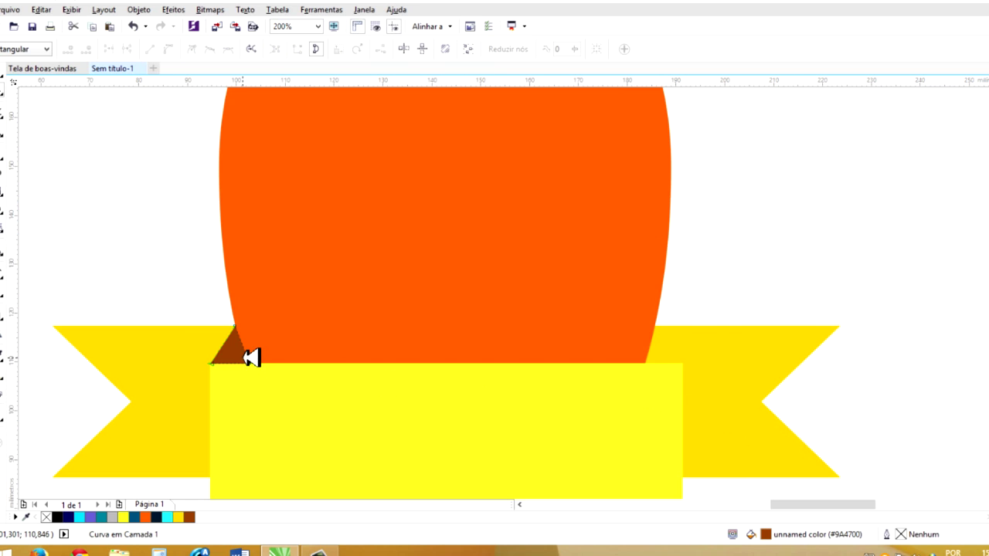
pyautogui.click(7, 76)
pyautogui.hotkey('ctrl', 'pagedown')
pyautogui.click(912, 211)
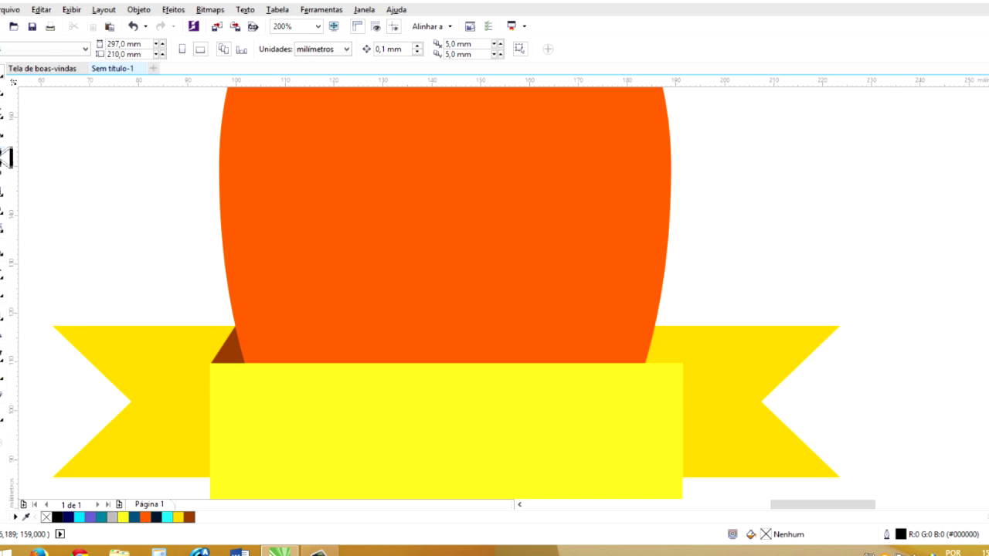
# Draw a brown, outline-free triangle at the right ribbon corner
pyautogui.click(7, 157)
pyautogui.moveTo(682, 363); pyautogui.dragTo(656, 324)
pyautogui.click(658, 325)
pyautogui.click(636, 363)
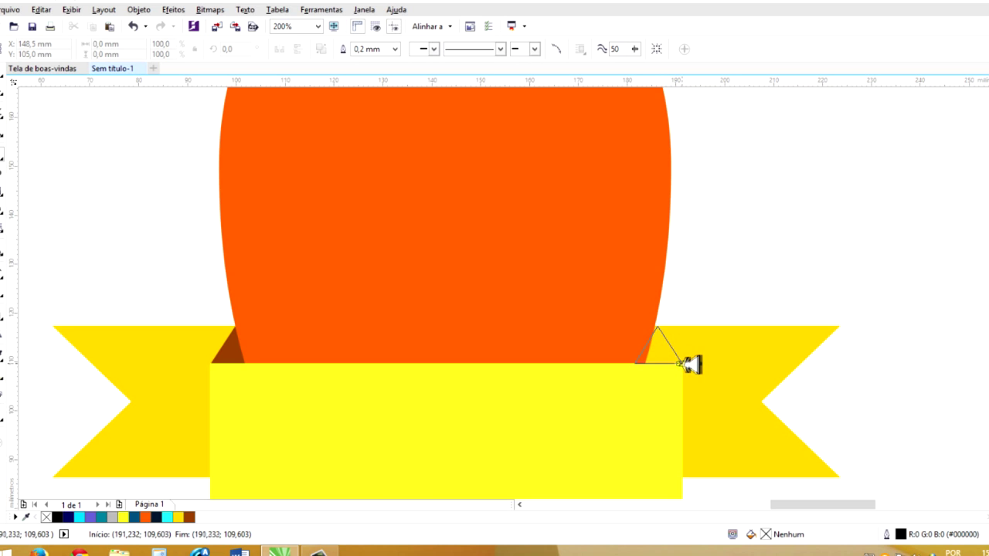
pyautogui.click(681, 364)
pyautogui.click(191, 517)
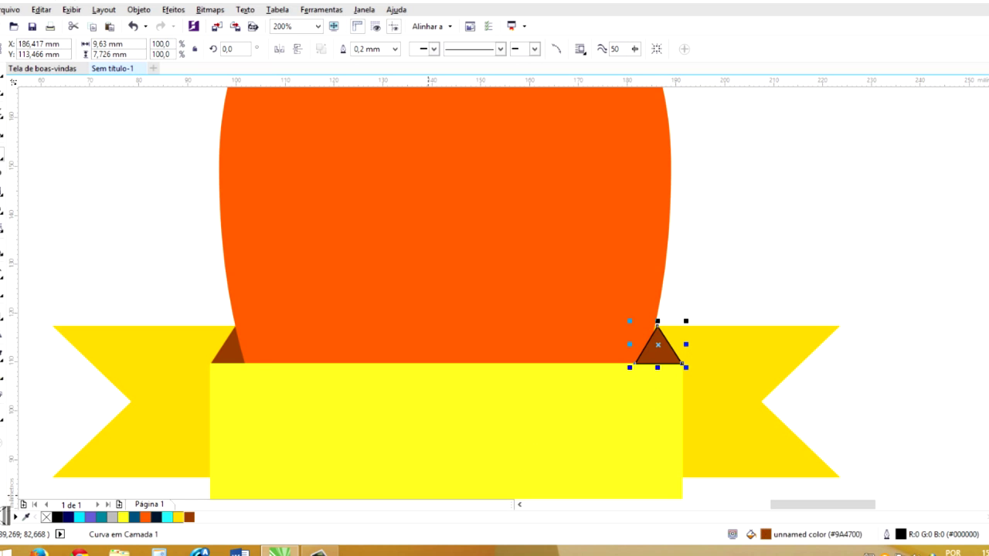
pyautogui.rightClick(48, 517)
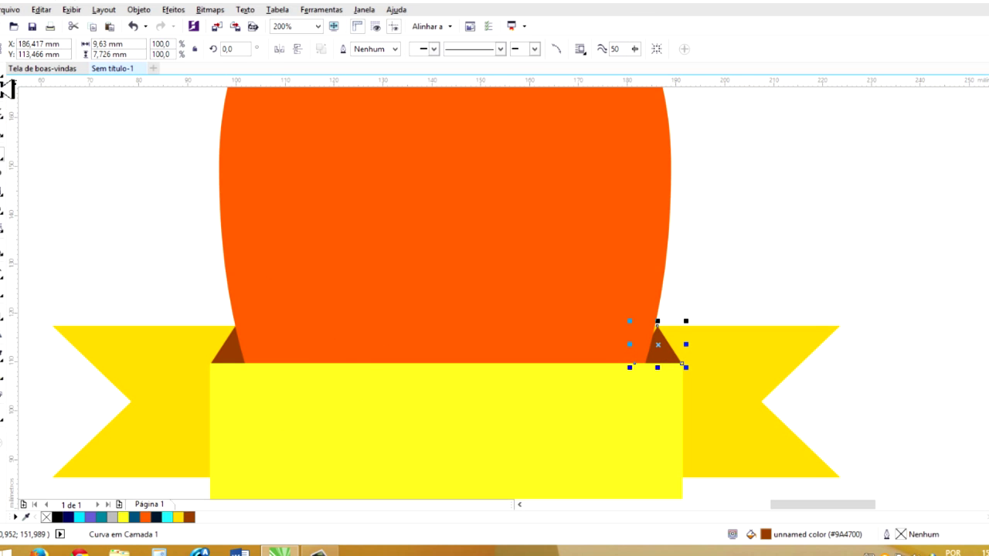
# Adjust the right triangle's nodes and send it behind the yellow ribbon
pyautogui.click(9, 89)
pyautogui.scroll(1, 746, 353)
pyautogui.moveTo(558, 296); pyautogui.dragTo(544, 296)
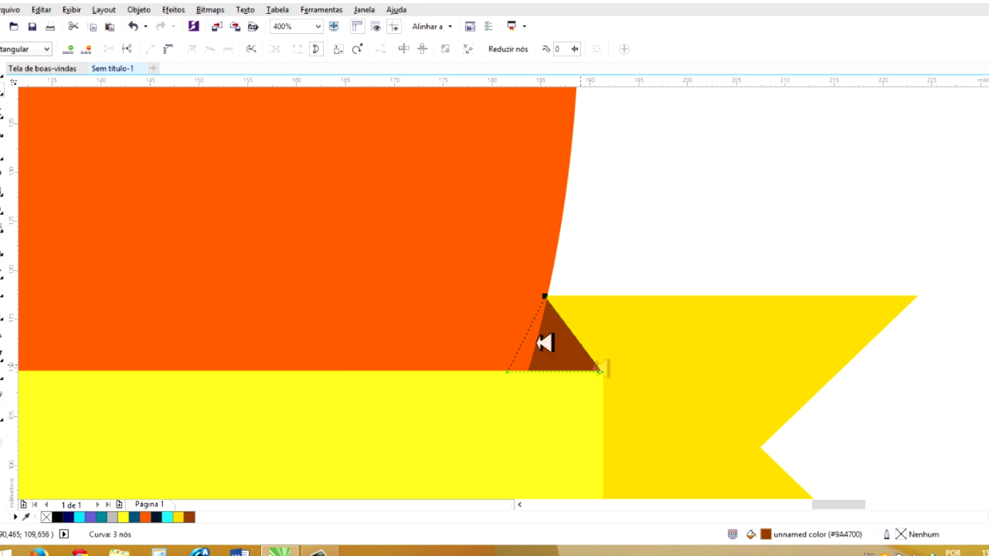
pyautogui.moveTo(545, 296); pyautogui.dragTo(557, 296)
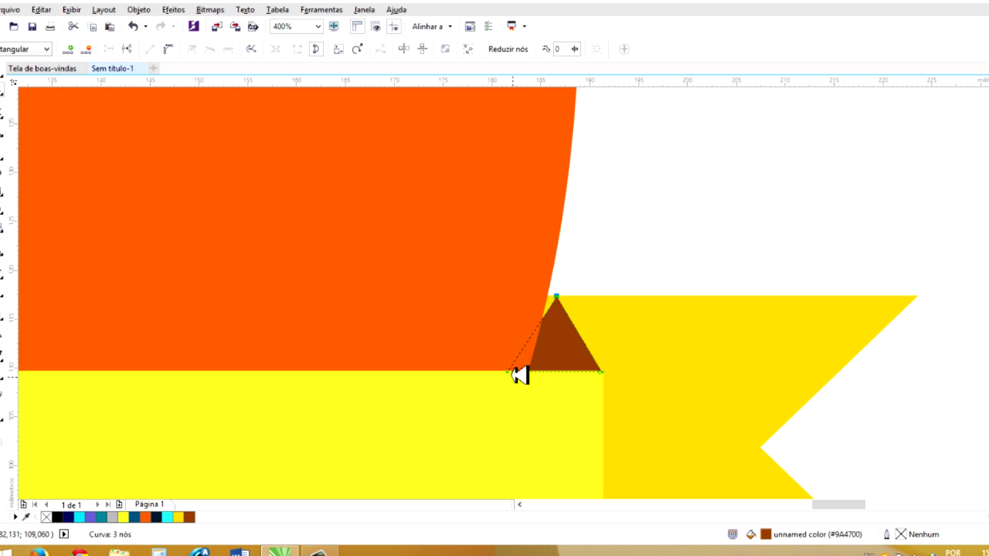
pyautogui.moveTo(513, 374)
pyautogui.mouseDown()
pyautogui.moveTo(471, 368)
pyautogui.moveTo(508, 372)
pyautogui.mouseUp()
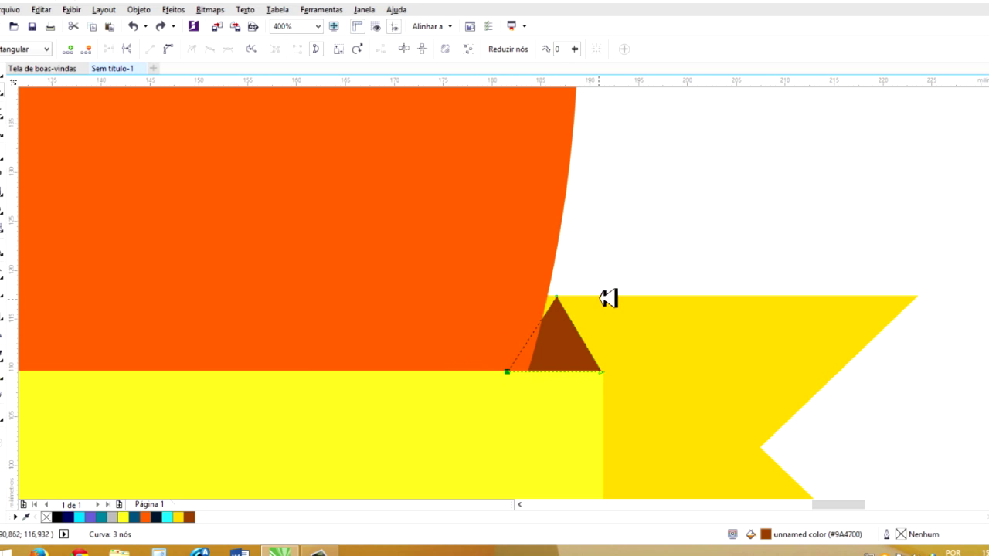
pyautogui.hotkey('shift', 'pagedown')
pyautogui.click(6, 93)
pyautogui.press('Escape')
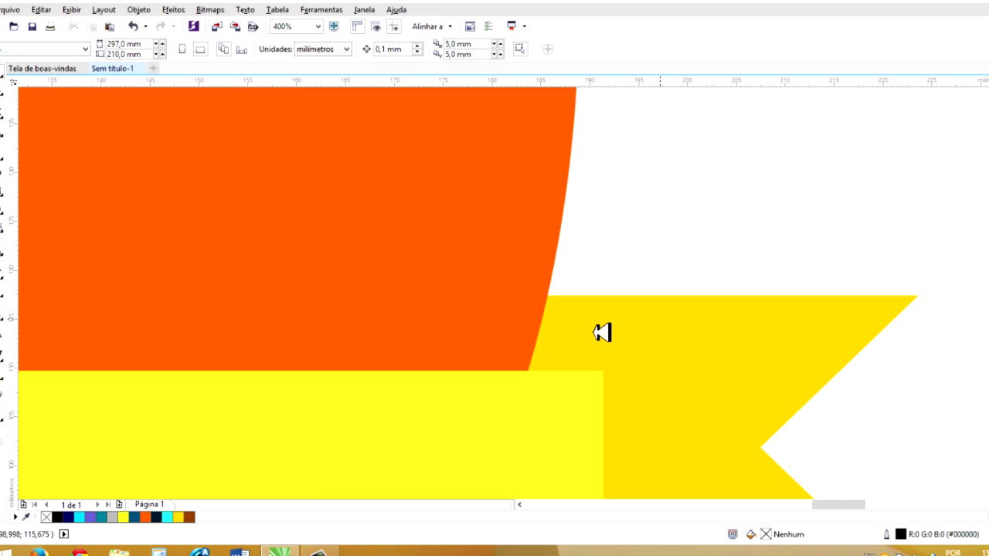
pyautogui.click(6, 155)
# Draw a four-sided fold shape from the right ribbon corner up to the shield edge
pyautogui.click(602, 372)
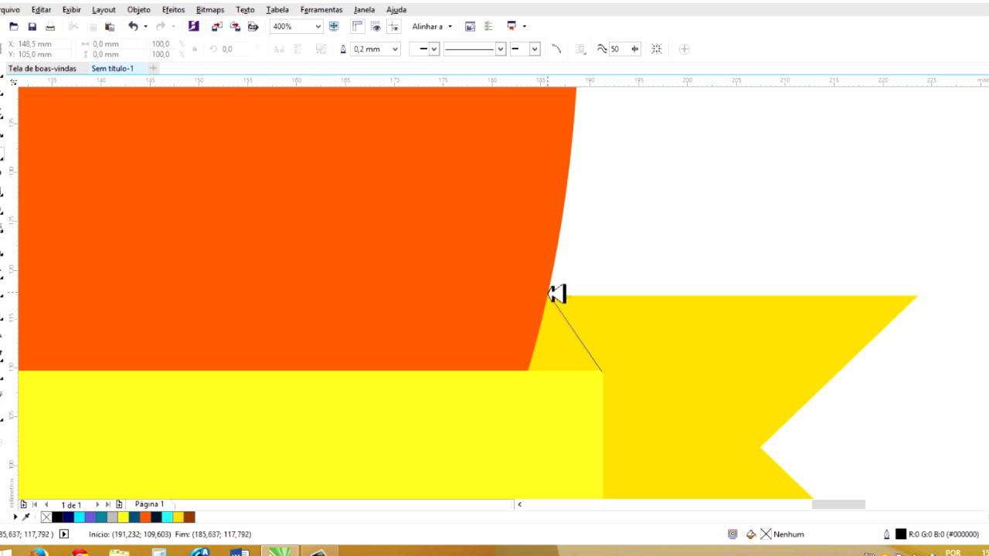
pyautogui.click(547, 296)
pyautogui.click(448, 315)
pyautogui.click(443, 371)
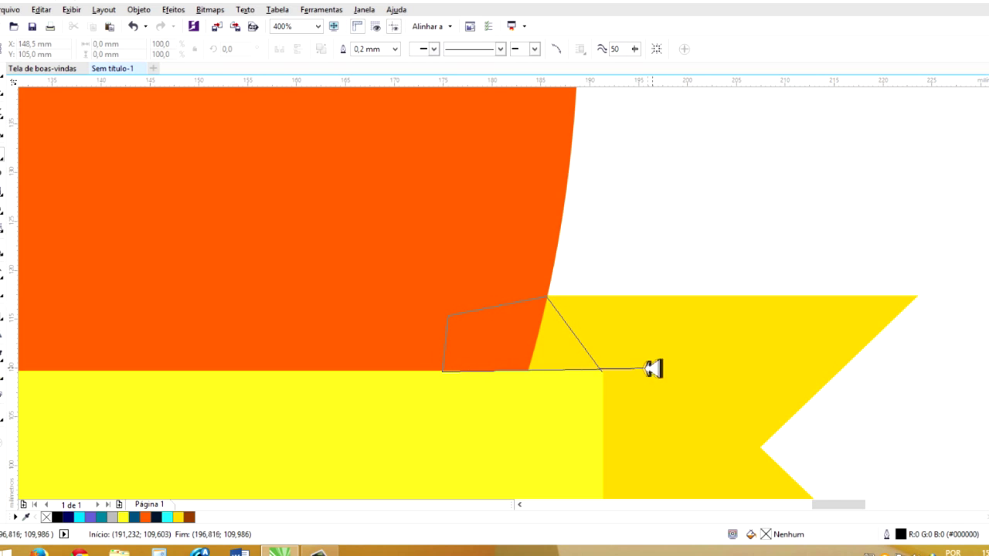
pyautogui.click(602, 372)
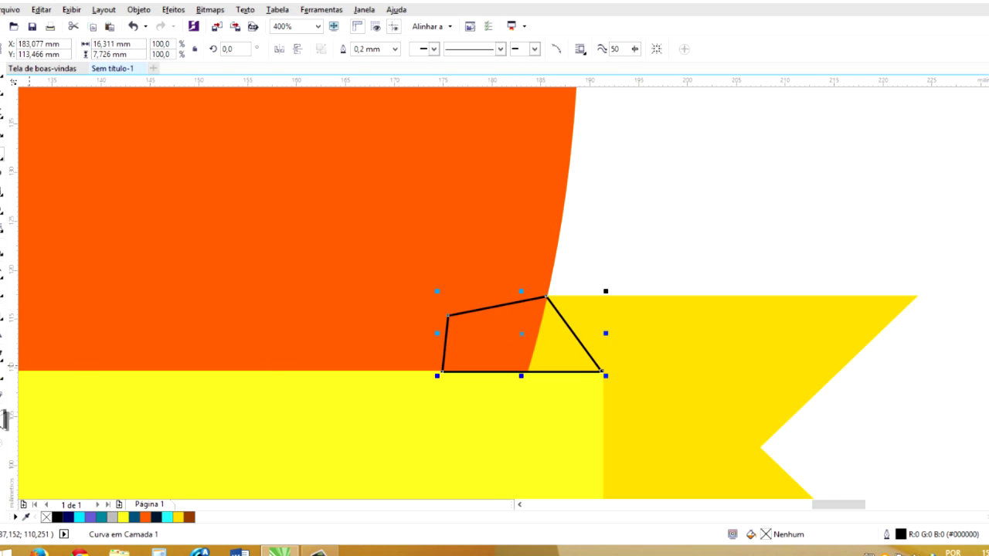
# Fill the right fold brown with no outline and send it behind the orange shield
pyautogui.click(189, 517)
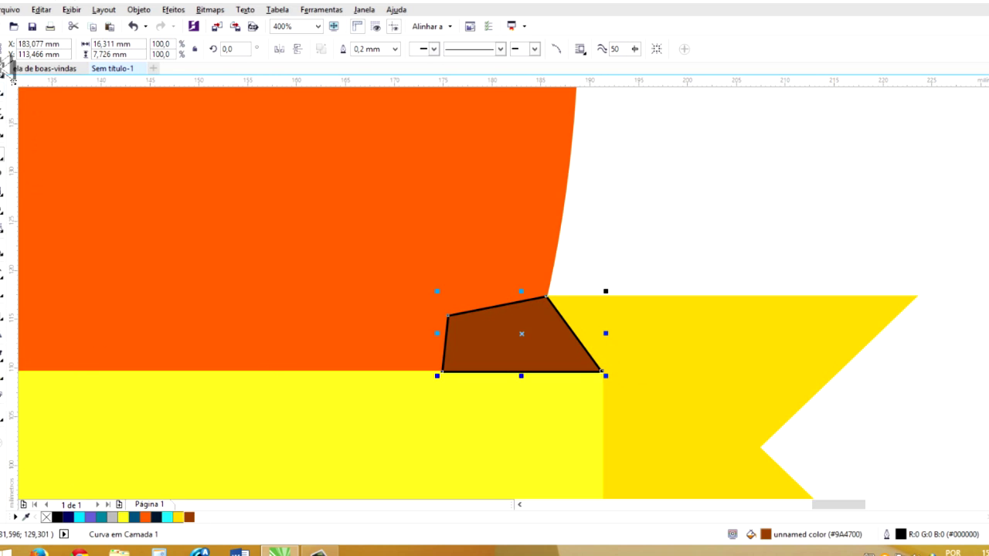
pyautogui.rightClick(6, 66)
pyautogui.click(491, 343)
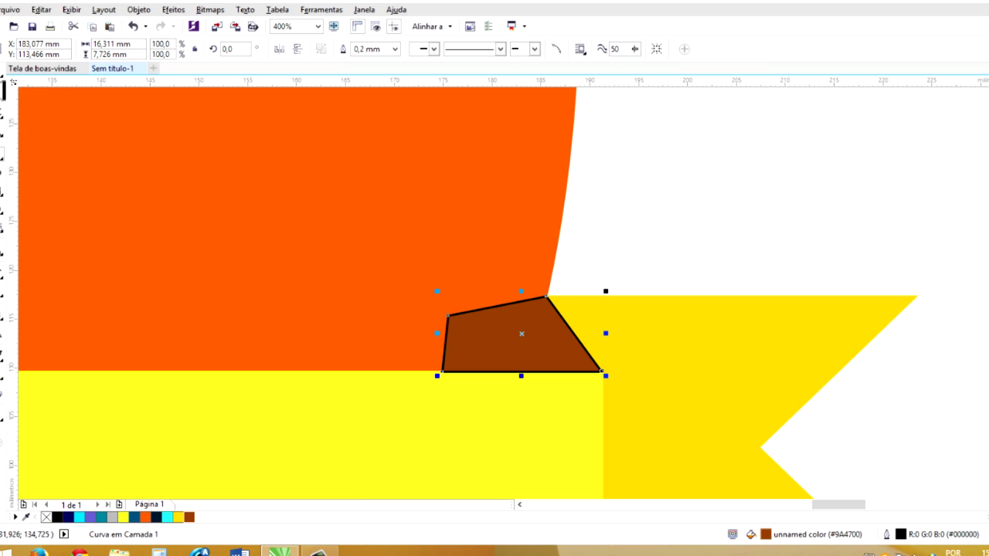
pyautogui.rightClick(46, 517)
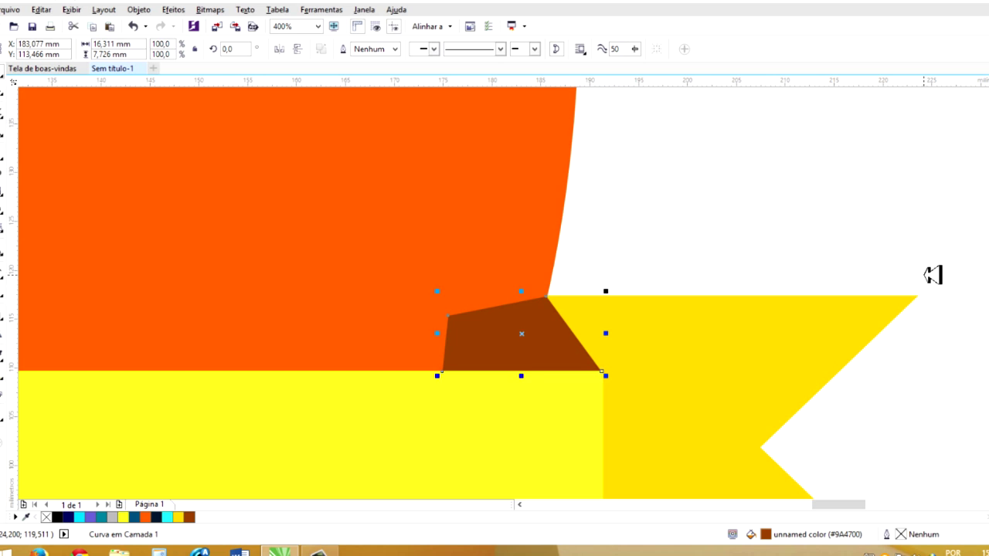
pyautogui.hotkey('ctrl', 'pagedown')
pyautogui.click(825, 269)
pyautogui.scroll(-2, 775, 350)
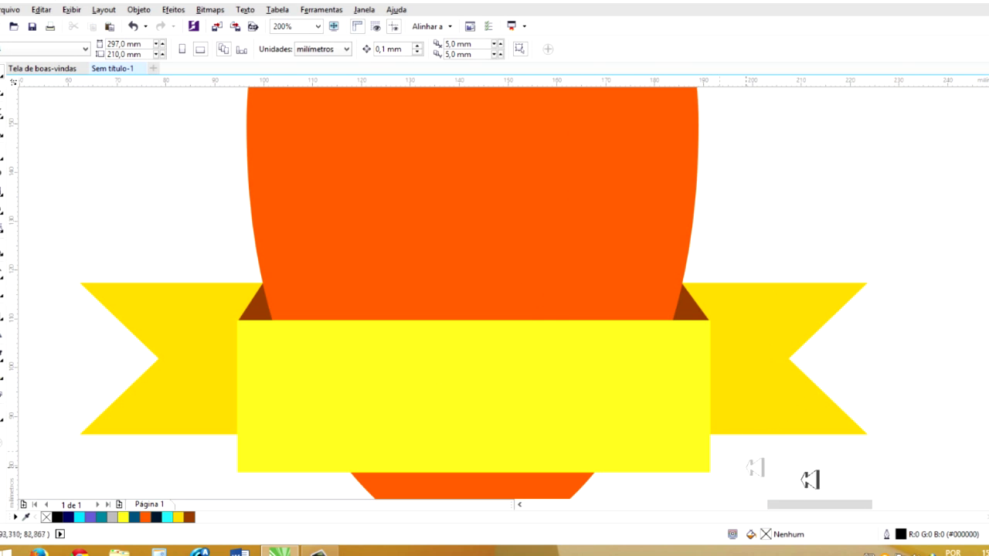
# Zoom out and move the whole shield and ribbon badge beside the Equipe TC logos
pyautogui.scroll(-2, 805, 464)
pyautogui.scroll(-1, 827, 463)
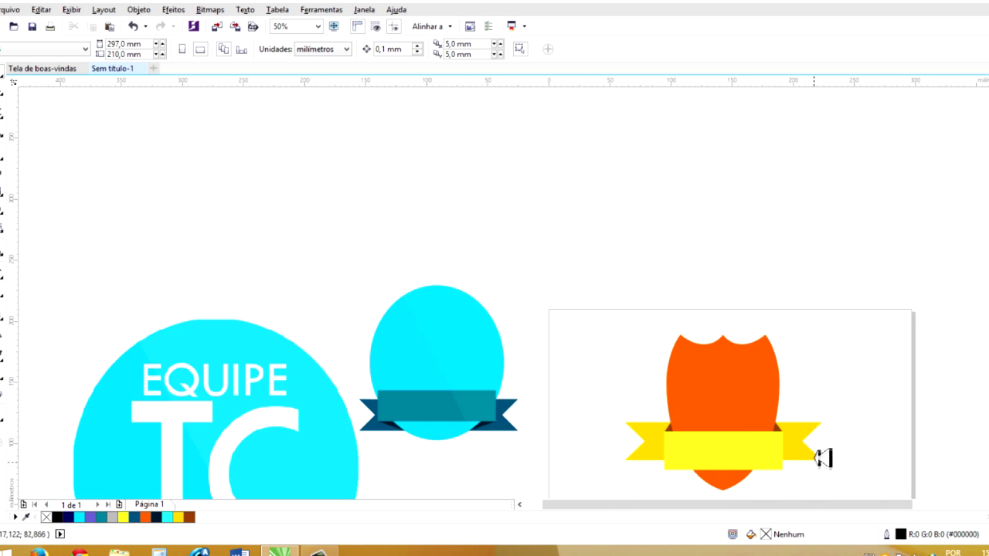
pyautogui.scroll(1, 830, 457)
pyautogui.scroll(-1, 923, 362)
pyautogui.click(801, 379)
pyautogui.click(704, 432)
pyautogui.scroll(-1, 711, 380)
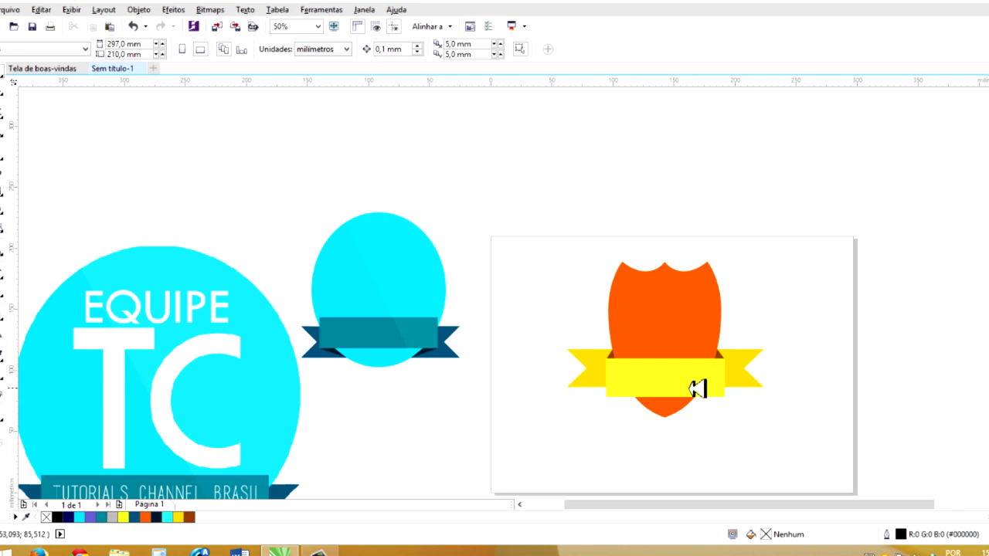
pyautogui.scroll(-1, 719, 355)
pyautogui.moveTo(517, 150); pyautogui.dragTo(761, 403)
pyautogui.moveTo(658, 327)
pyautogui.mouseDown()
pyautogui.moveTo(463, 424)
pyautogui.moveTo(432, 422)
pyautogui.mouseUp()
pyautogui.click(532, 347)
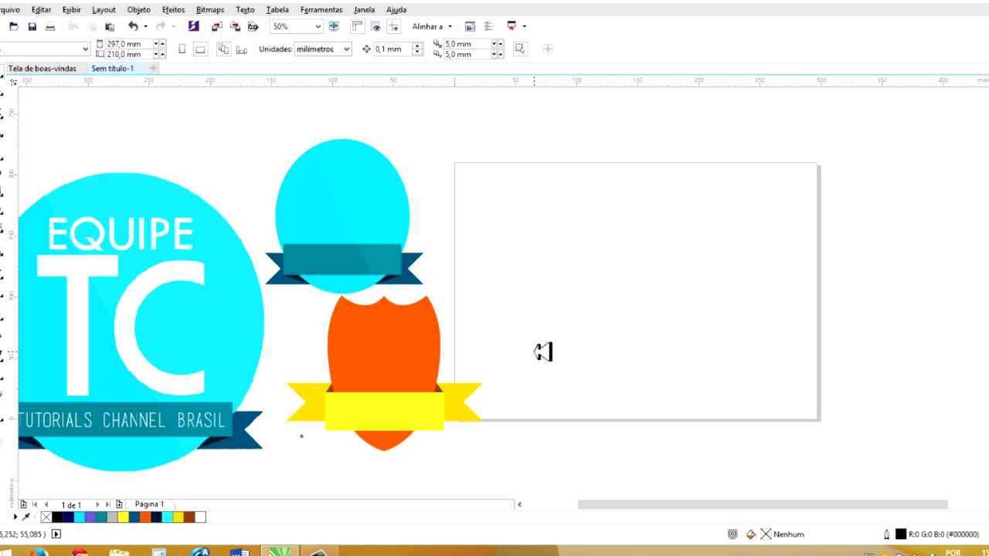
# Check the badge's placement below the cyan circle badge, undoing a stray move of the cyan badge
pyautogui.moveTo(768, 504); pyautogui.dragTo(717, 504)
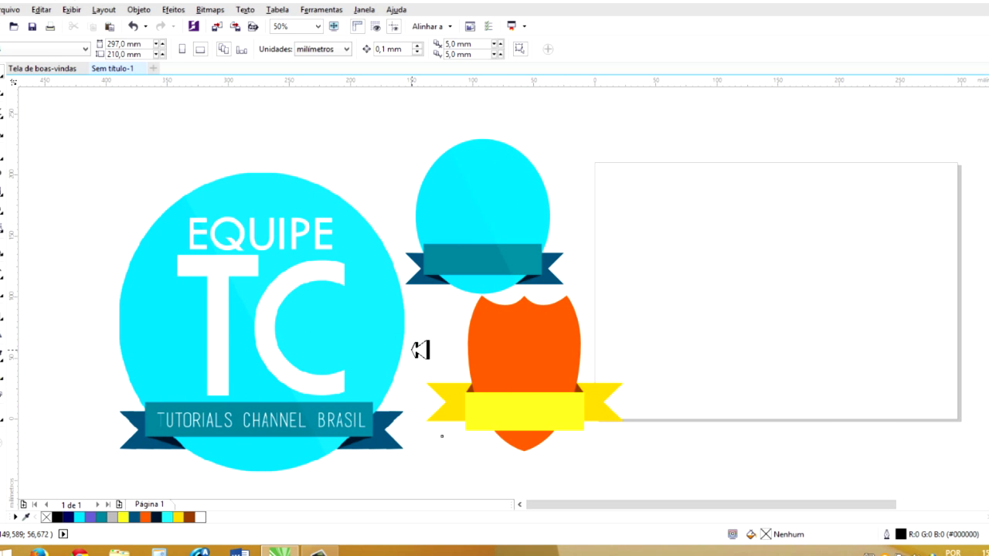
pyautogui.click(269, 425)
pyautogui.click(530, 409)
pyautogui.scroll(2, 558, 431)
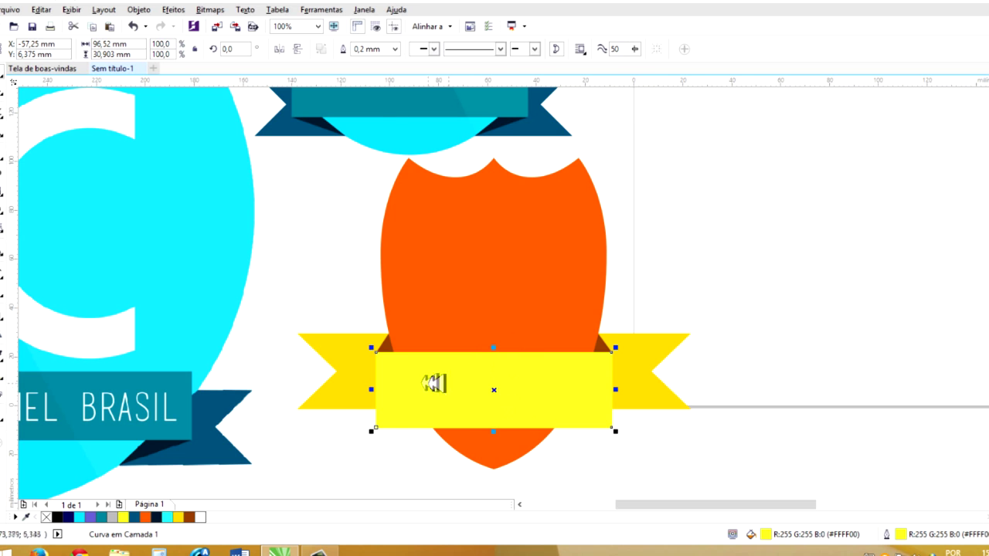
pyautogui.scroll(-2, 479, 400)
pyautogui.click(622, 332)
pyautogui.moveTo(424, 218)
pyautogui.mouseDown()
pyautogui.moveTo(445, 192)
pyautogui.moveTo(562, 183)
pyautogui.mouseUp()
pyautogui.hotkey('ctrl', 'z')
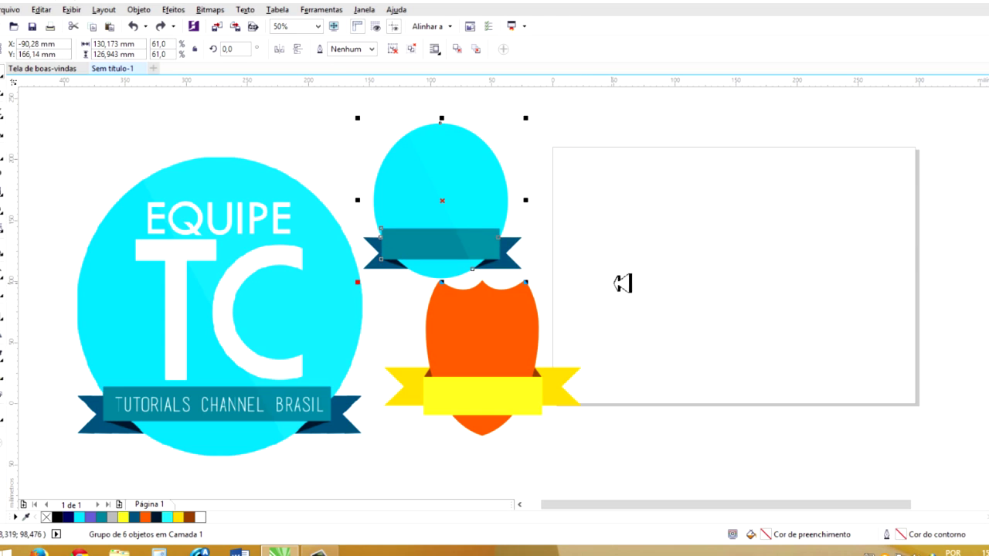
pyautogui.click(626, 285)
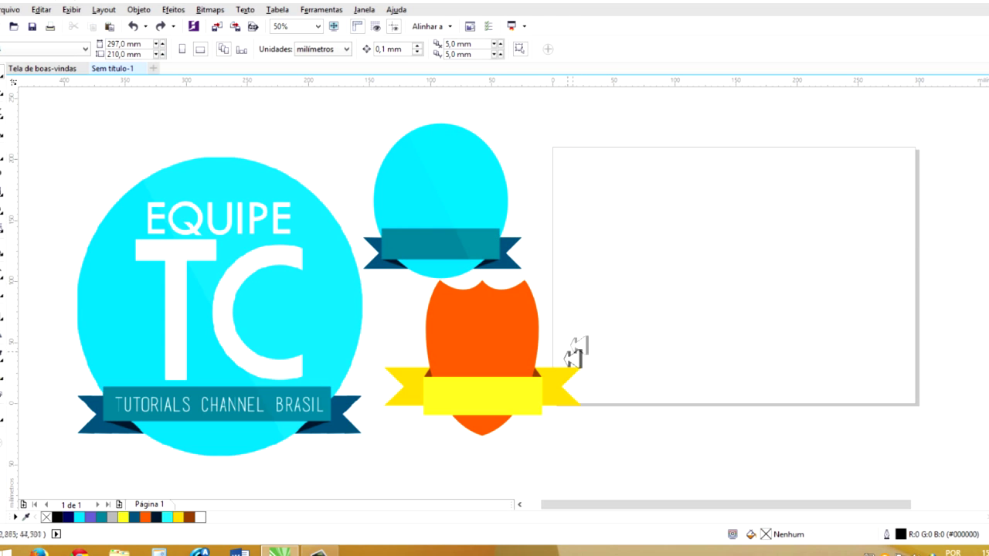